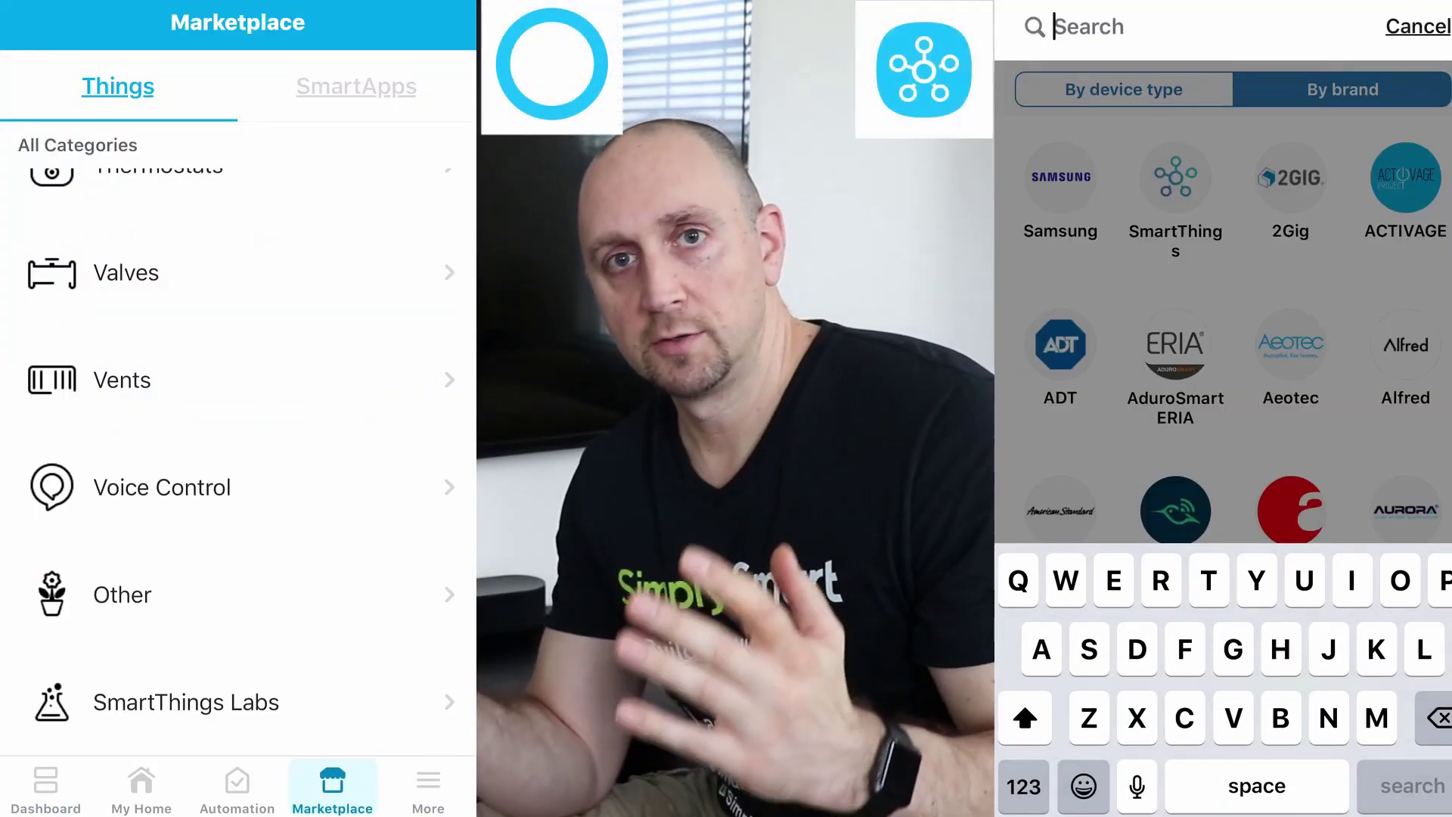
# Step: Search the SmartThings Marketplace for Sonos and open the Sonos (Labs) page under SmartThings Labs
pyautogui.write('So')
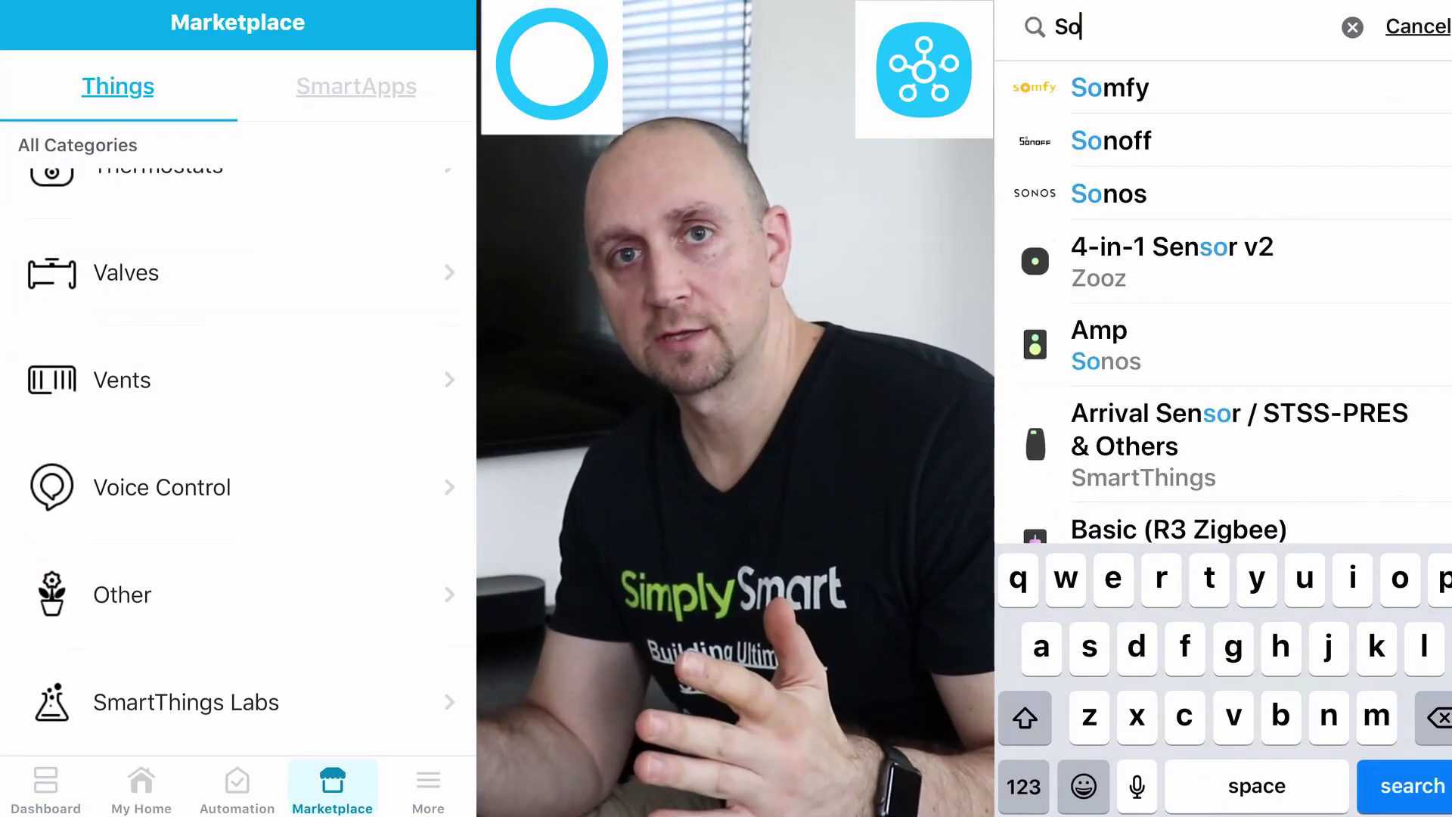
pyautogui.write('nos')
pyautogui.click(186, 702)
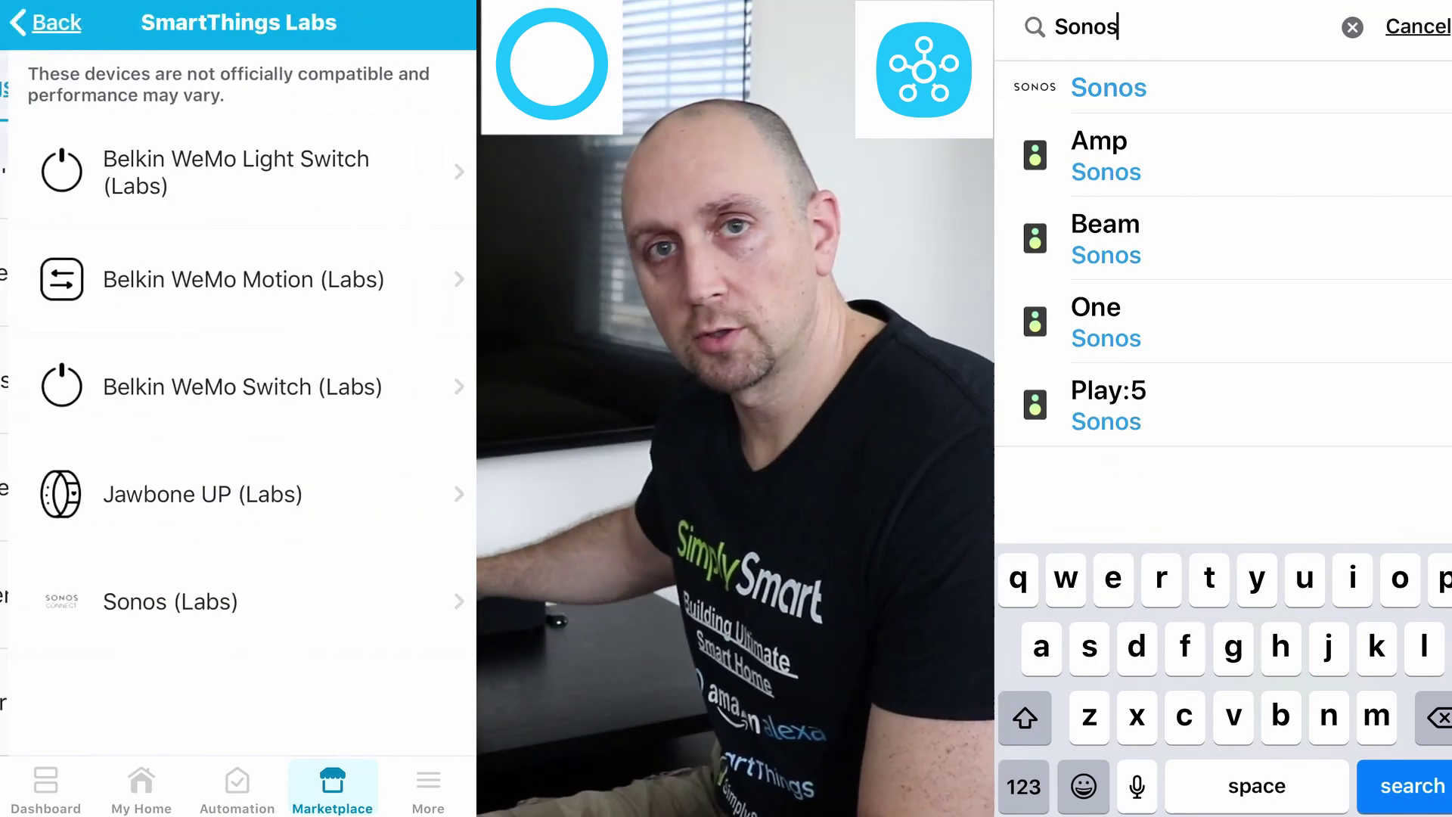
pyautogui.click(1104, 238)
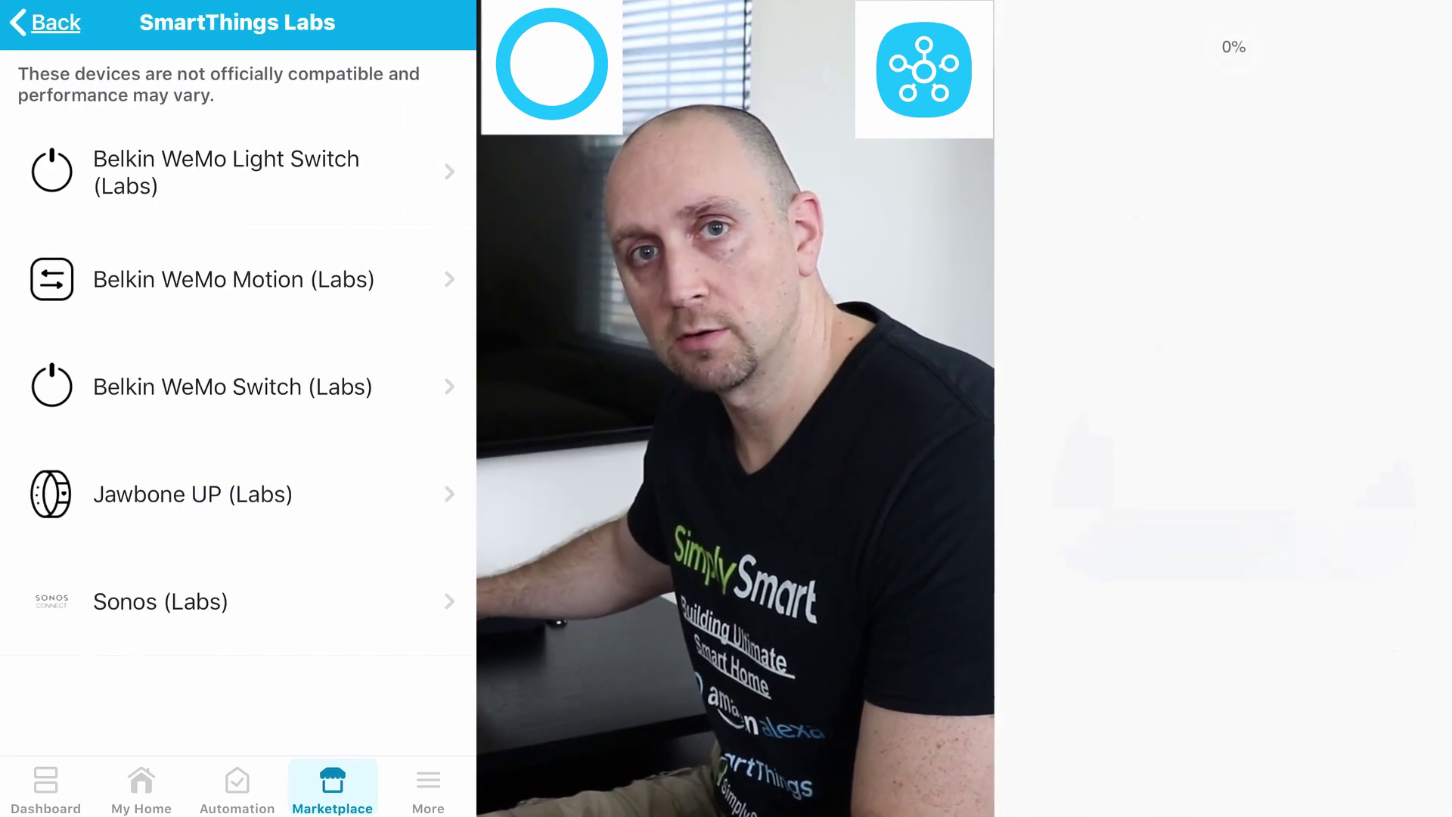
pyautogui.click(160, 601)
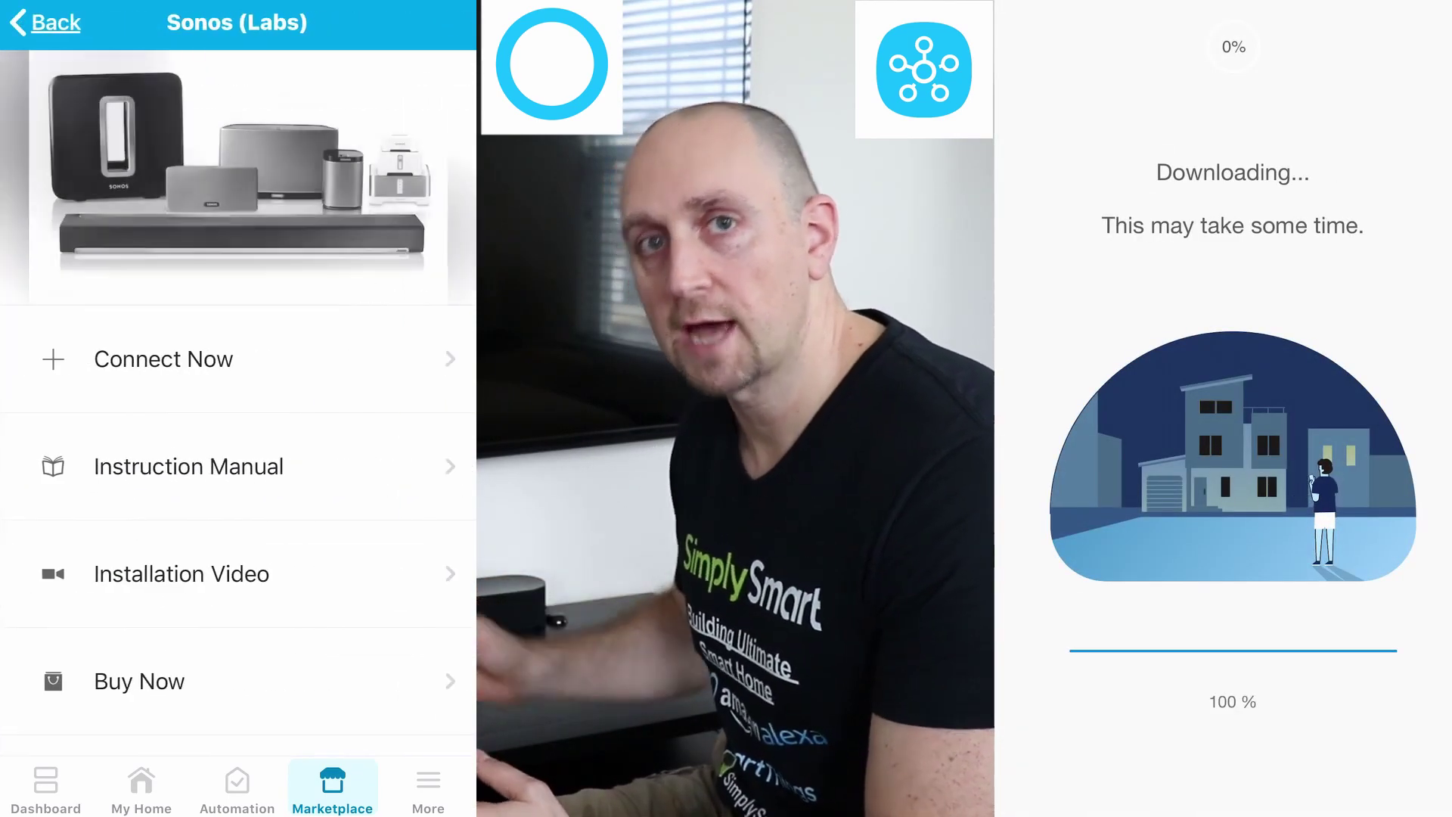
# Step: Connect the Sonos Beam to the home hub in the All Upstairs room
pyautogui.click(162, 358)
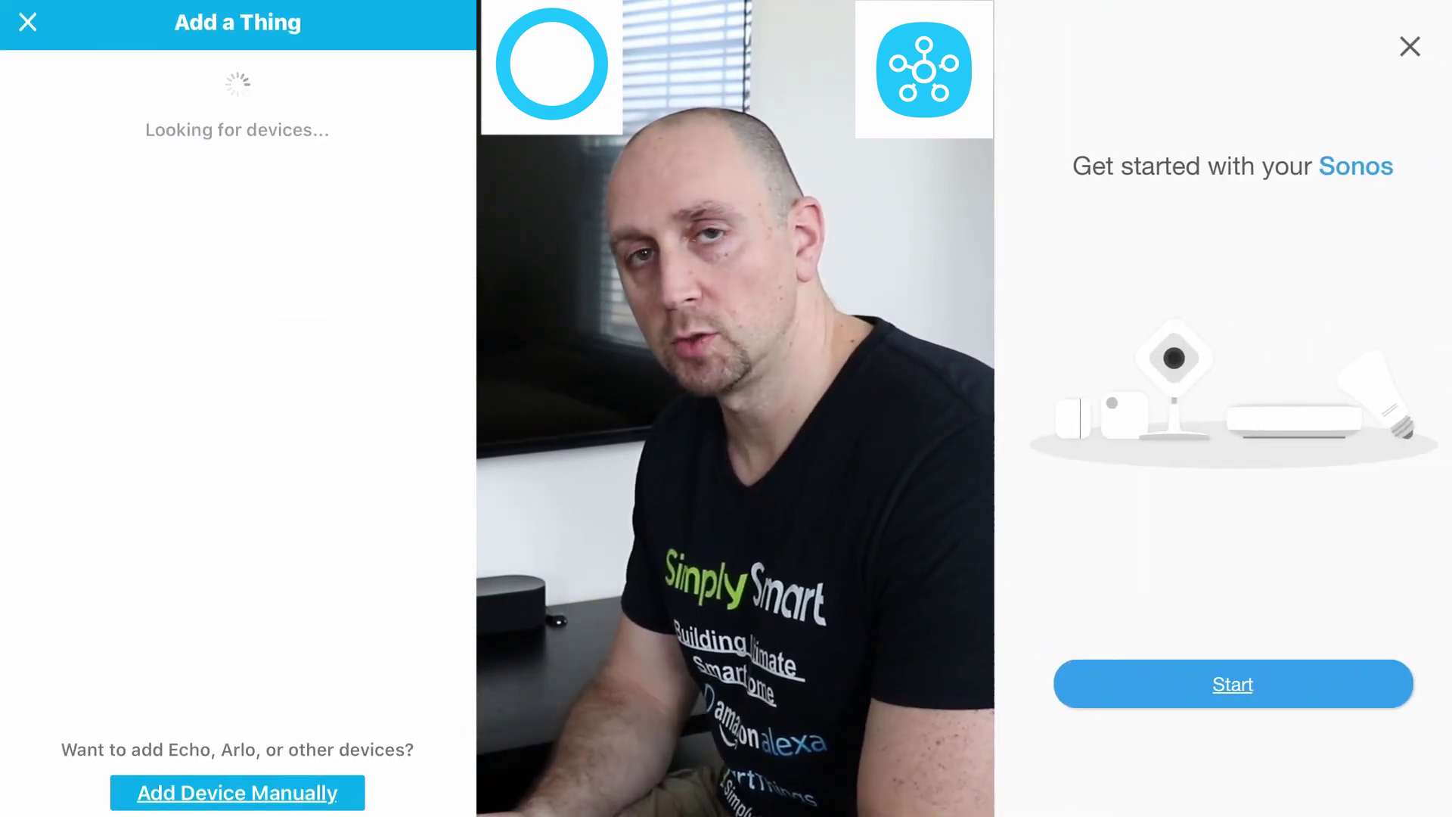
pyautogui.click(1233, 684)
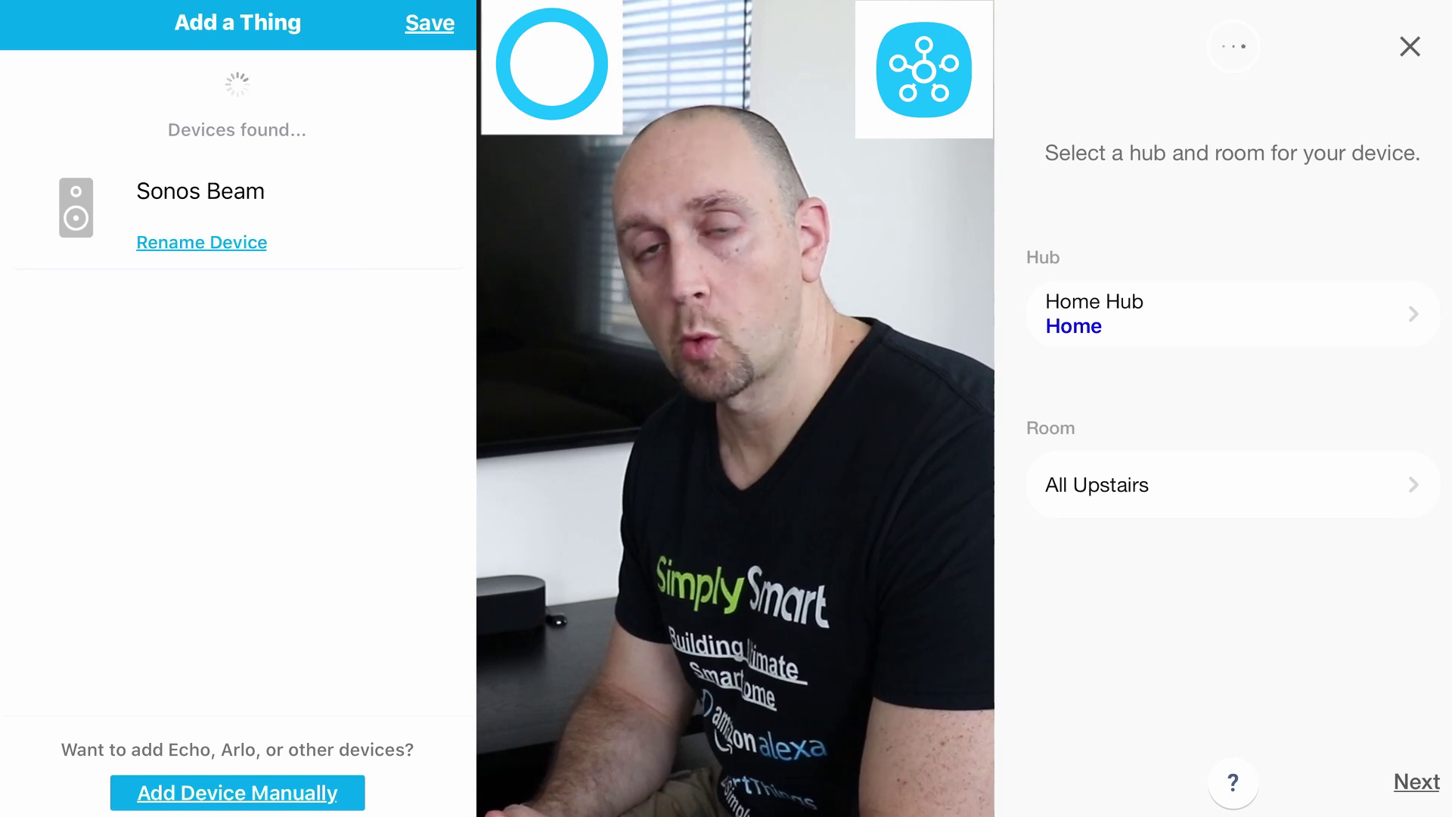
pyautogui.click(1417, 781)
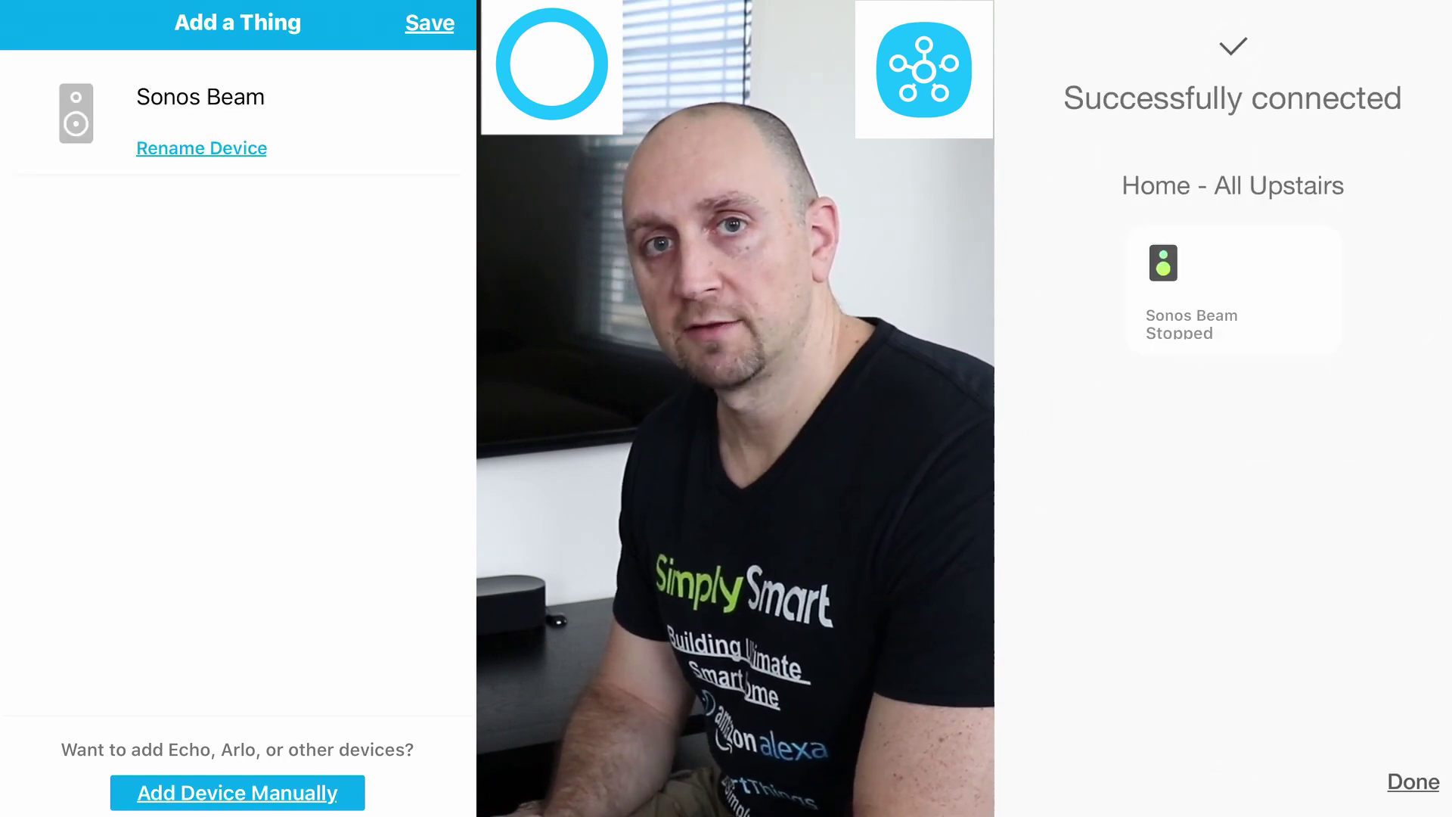
pyautogui.click(1413, 781)
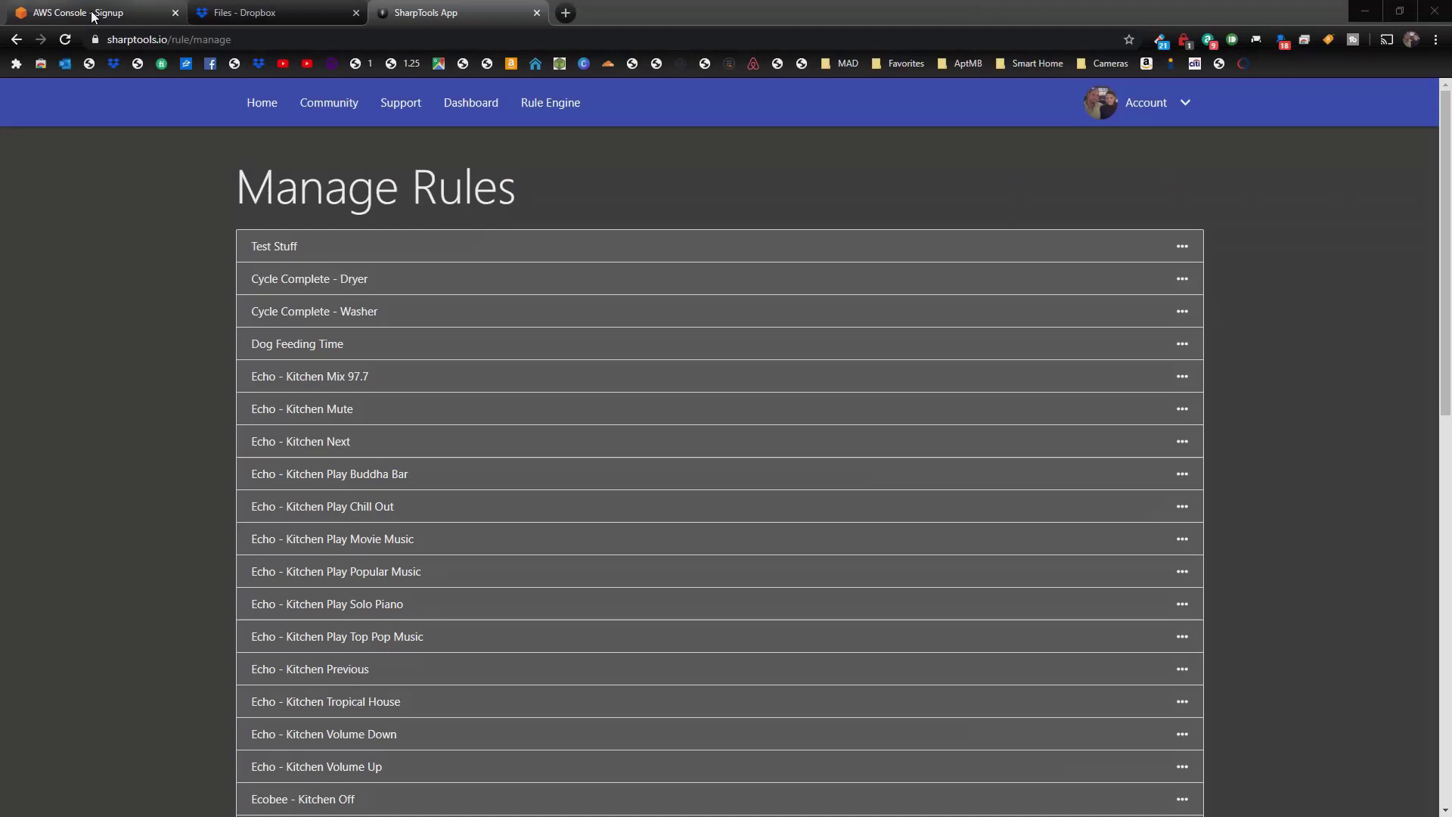
pyautogui.click(141, 10)
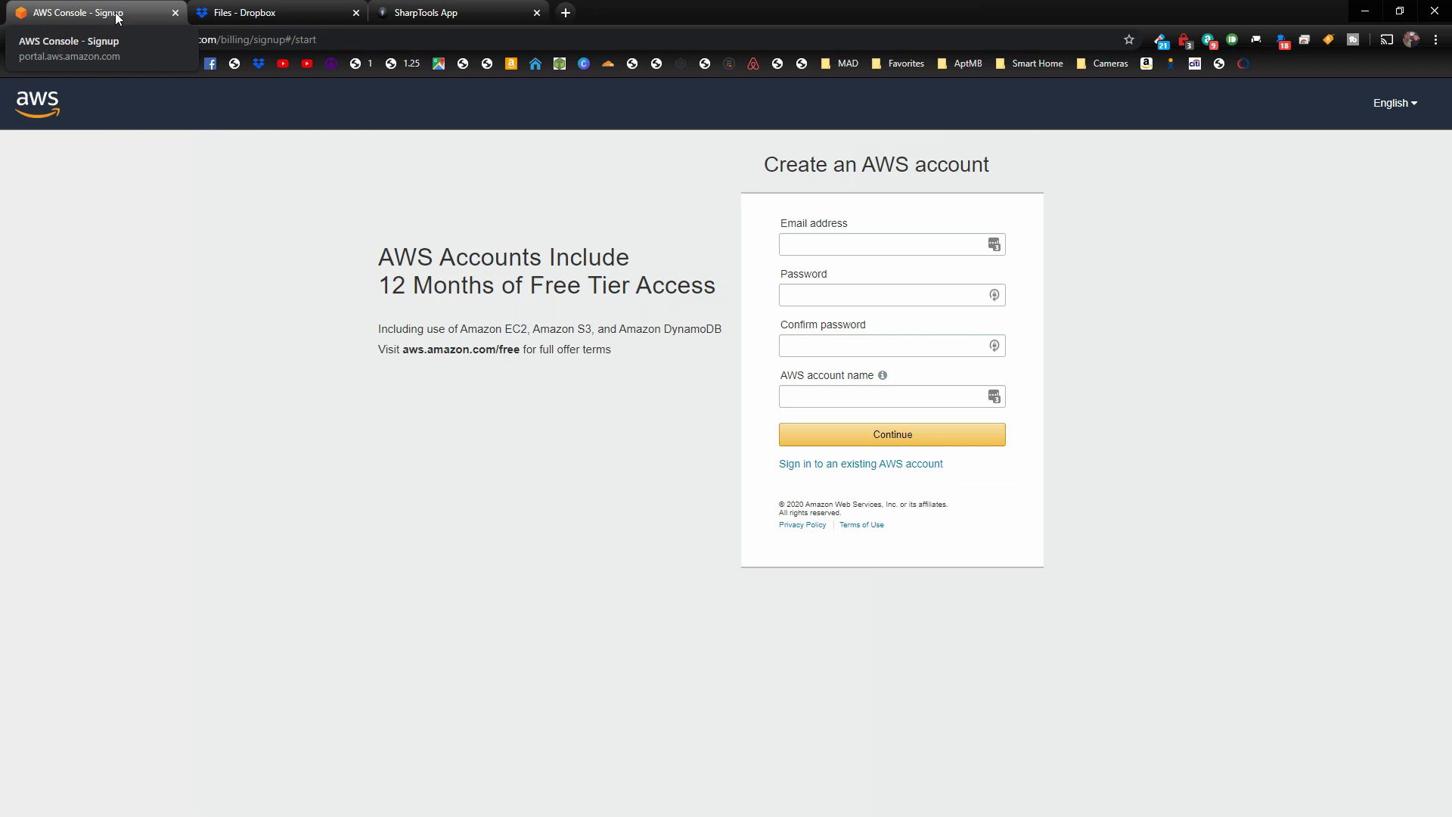
pyautogui.click(294, 16)
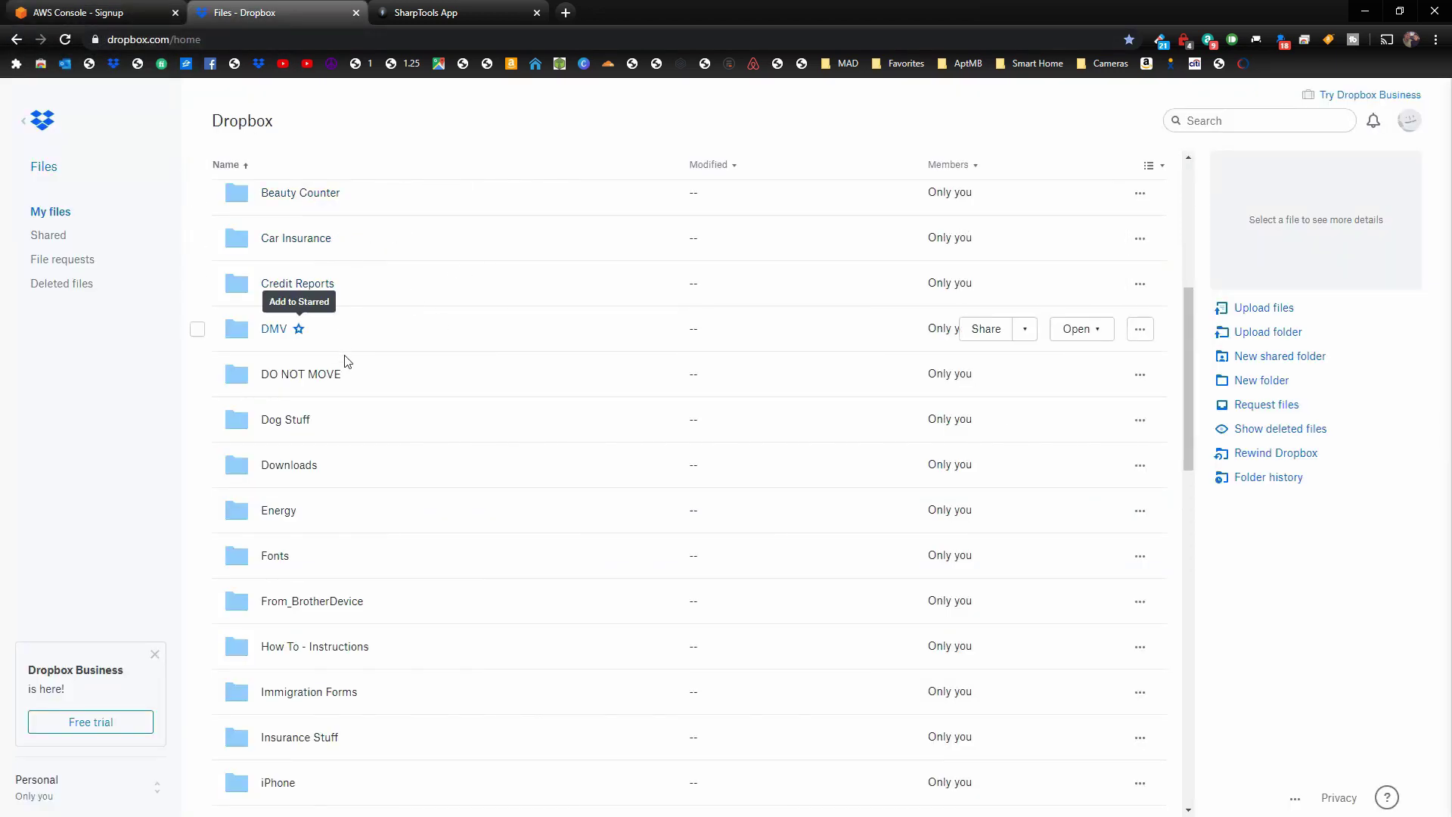
pyautogui.click(454, 13)
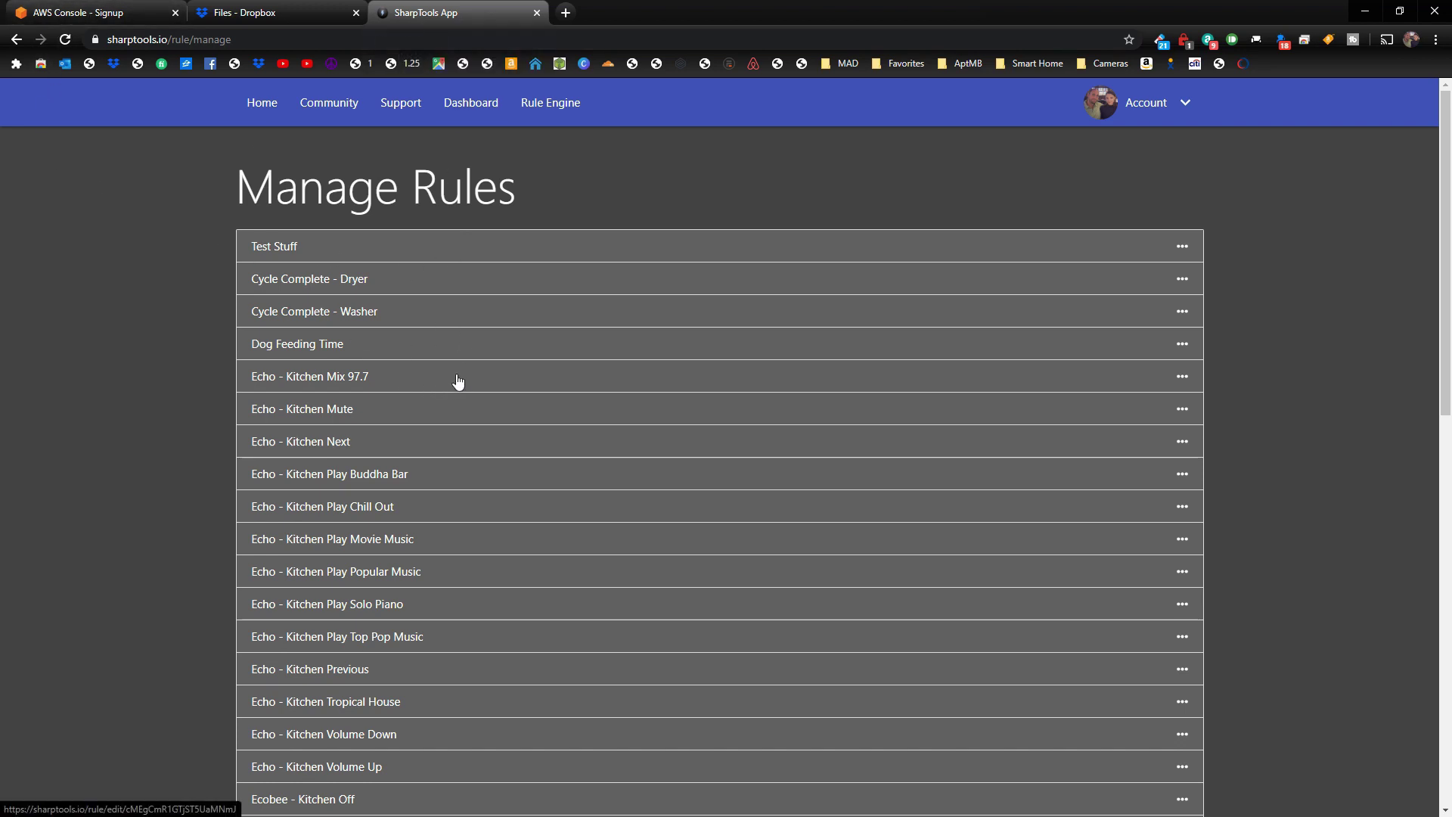
pyautogui.click(103, 13)
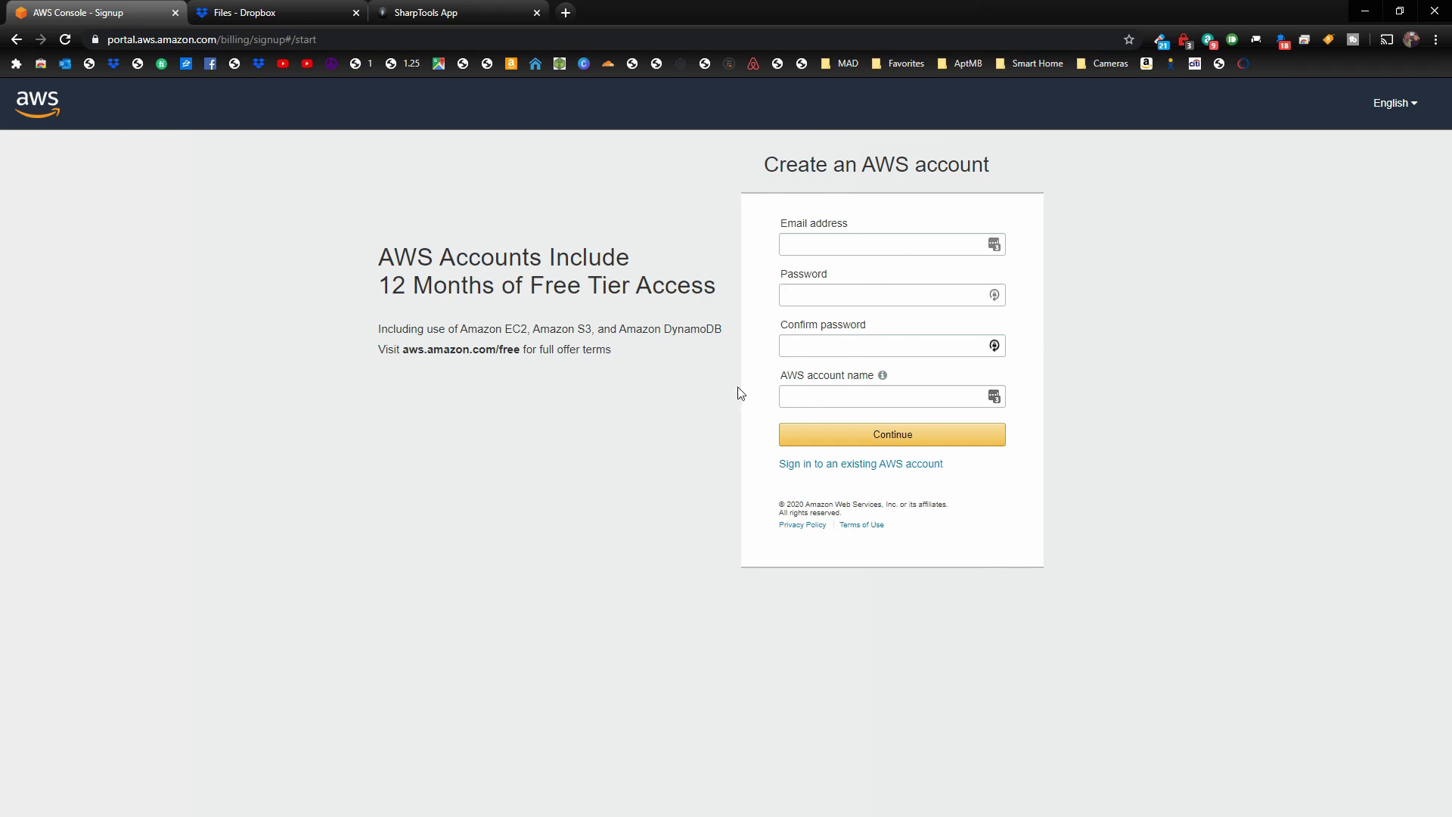
# Step: Enter the account e-mail and sign-up details, choosing the Personal account type
pyautogui.click(831, 243)
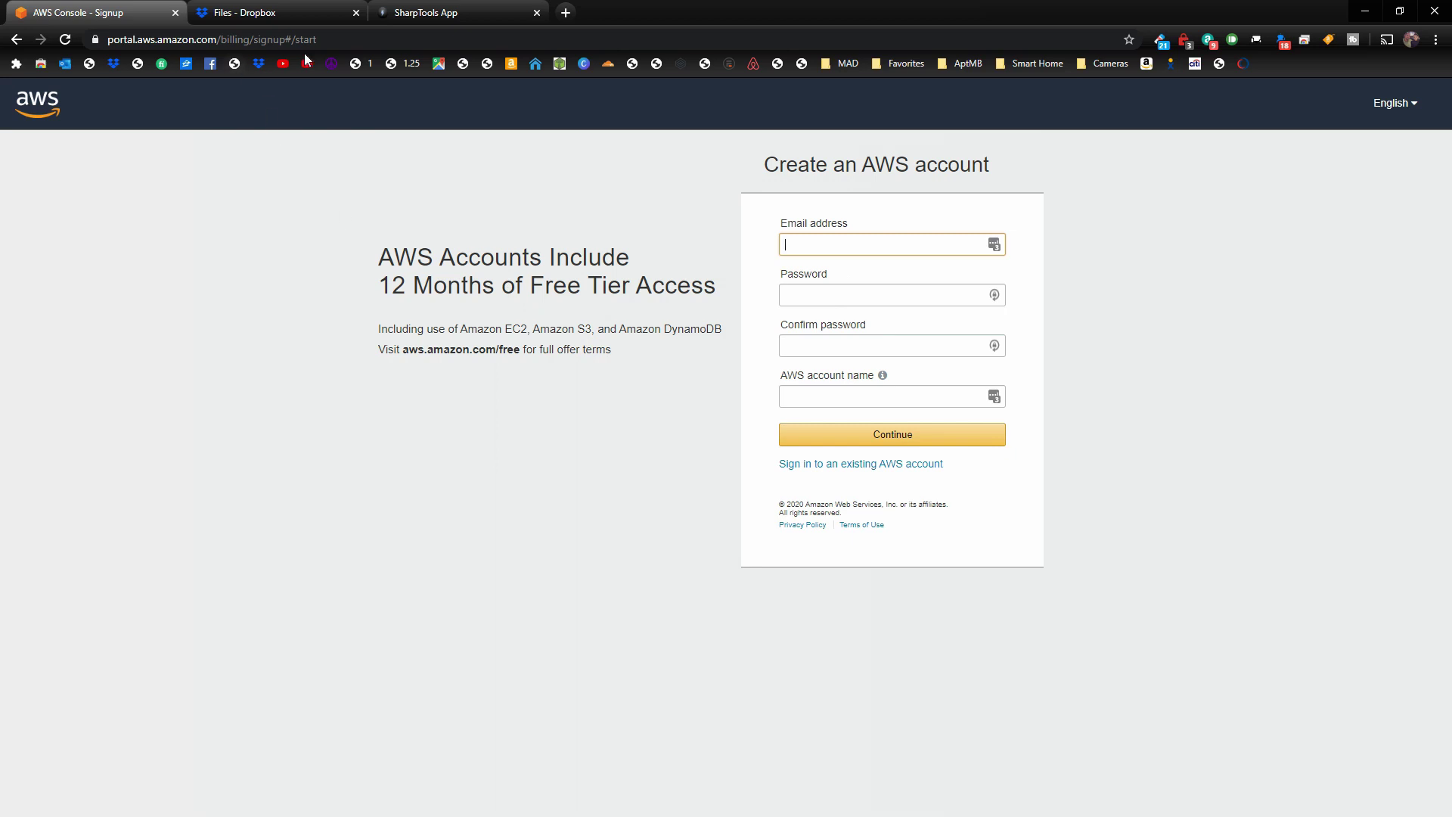
pyautogui.hotkey('ctrl', 'l')
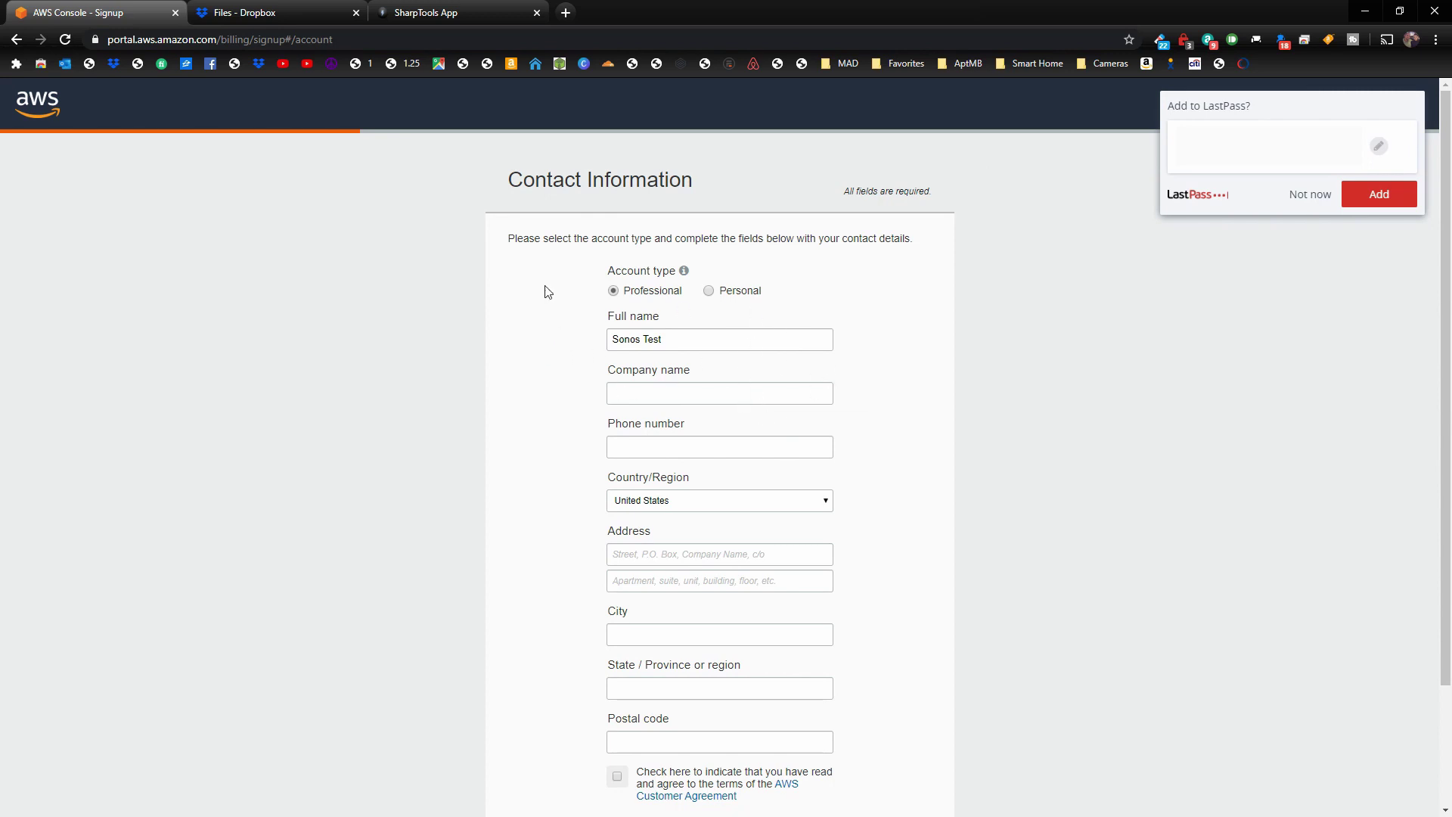
pyautogui.click(710, 291)
pyautogui.scroll(-1, 667, 317)
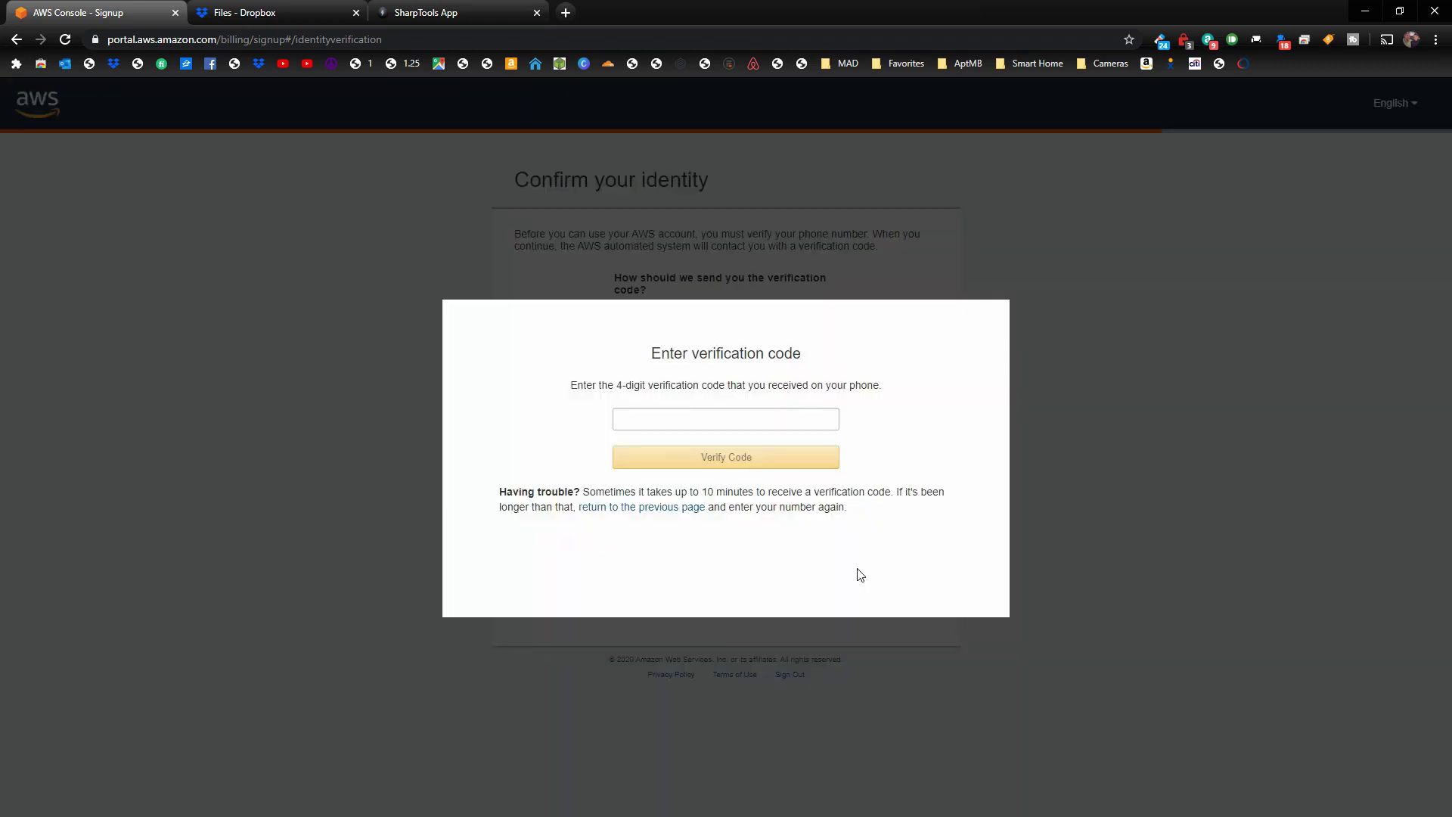
# Step: Submit the phone verification code, choose the free Basic support plan, and sign in to the Console
pyautogui.click(757, 463)
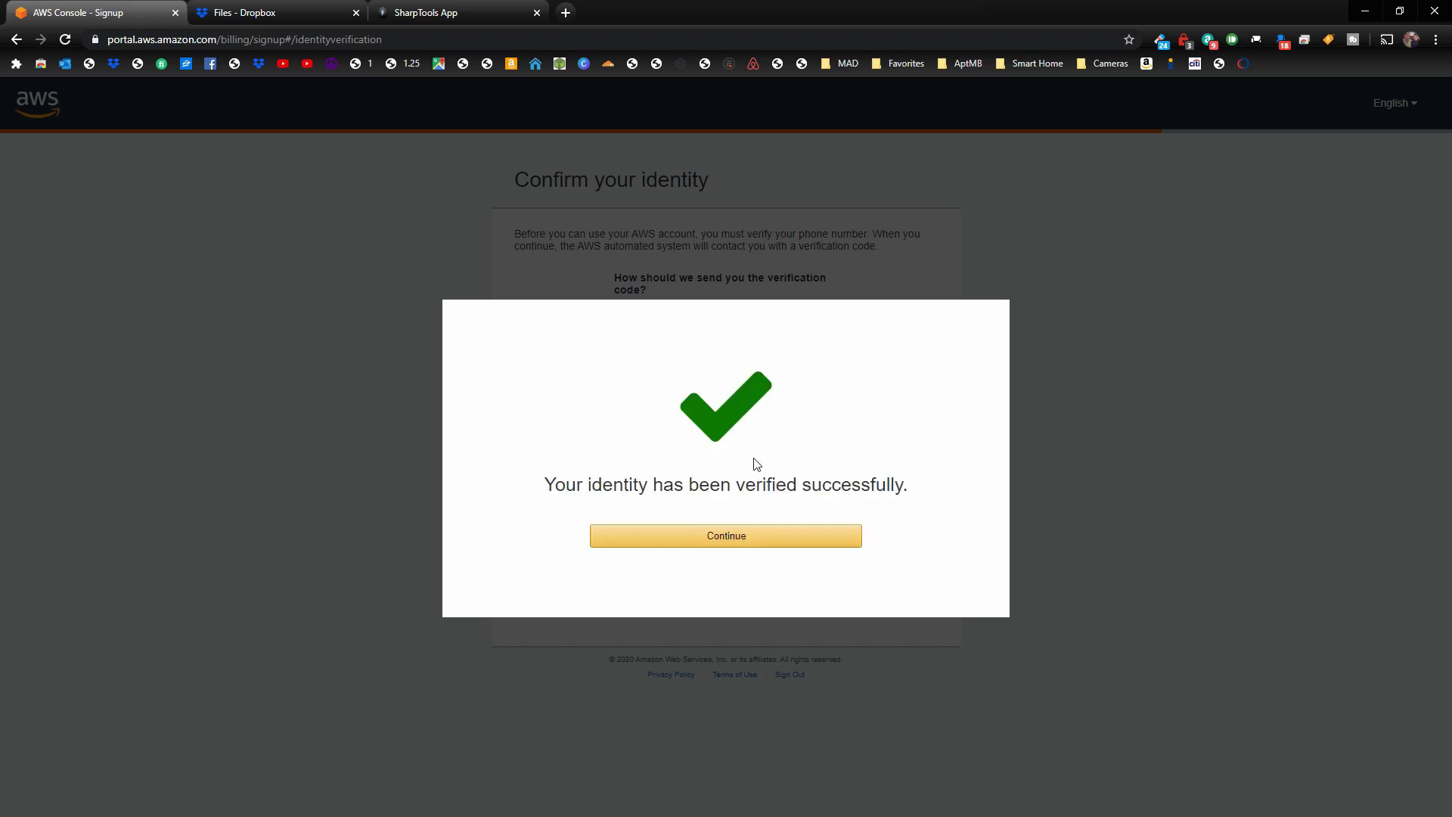
pyautogui.click(728, 539)
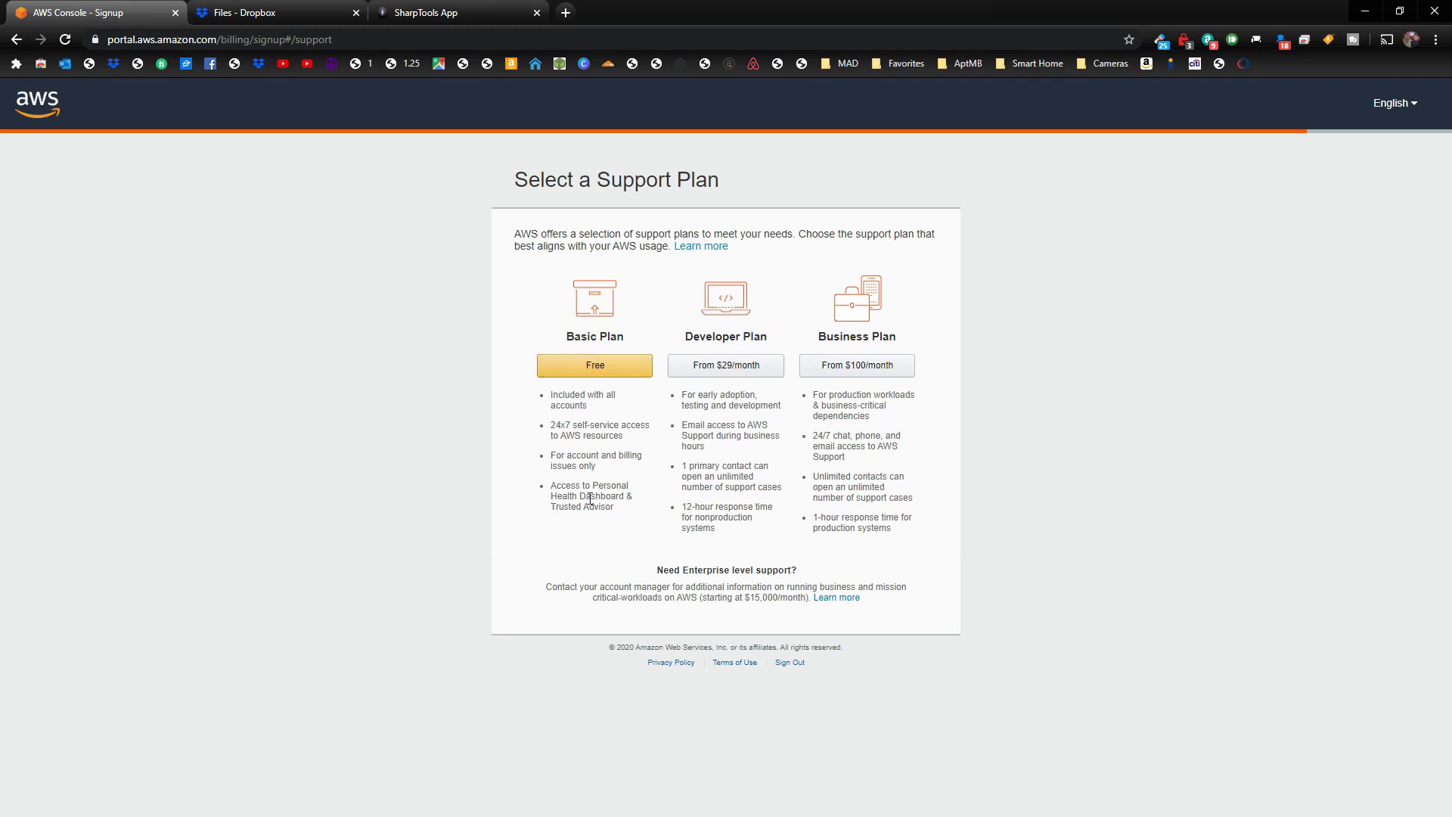
pyautogui.click(596, 369)
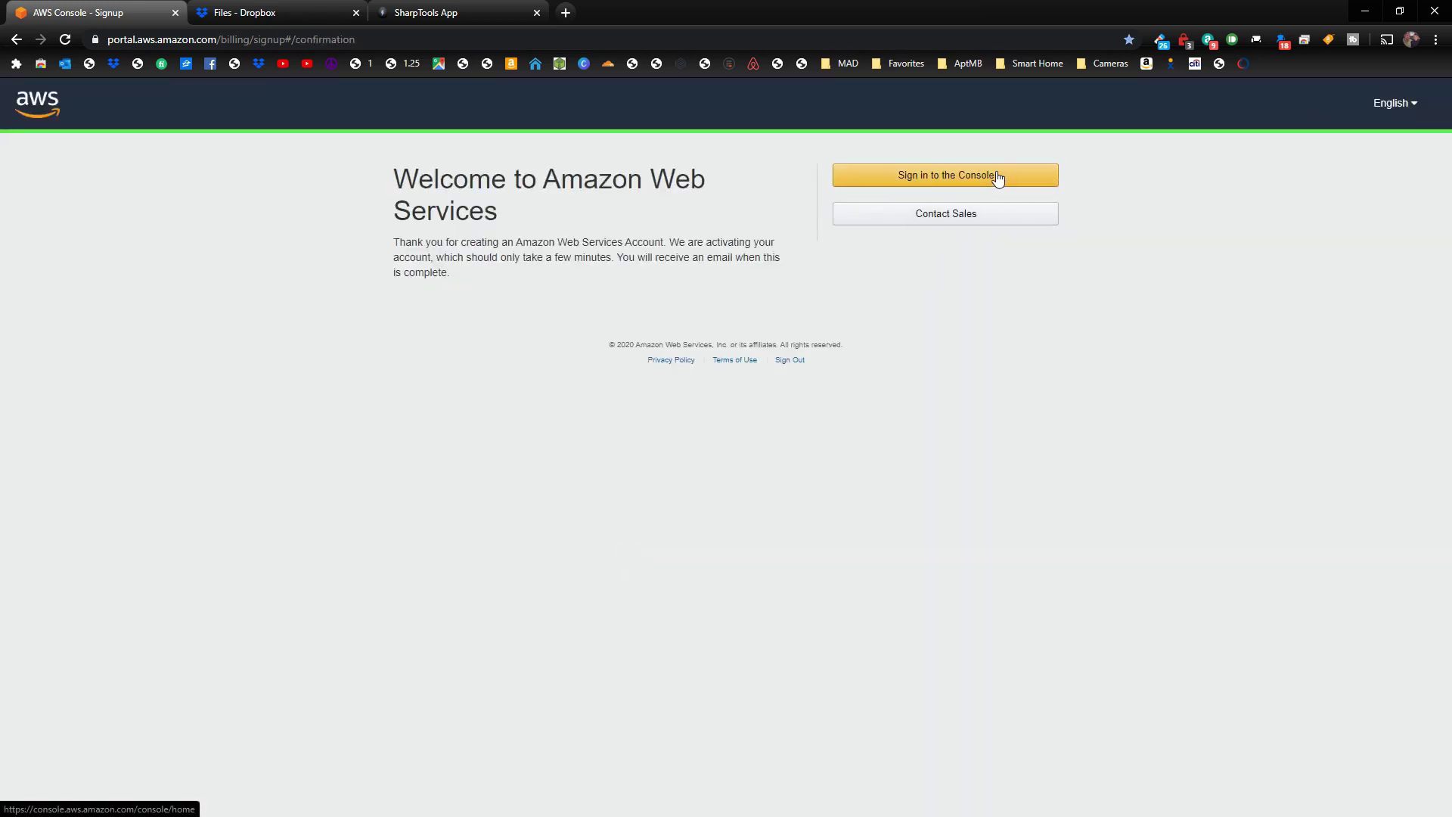
pyautogui.click(998, 177)
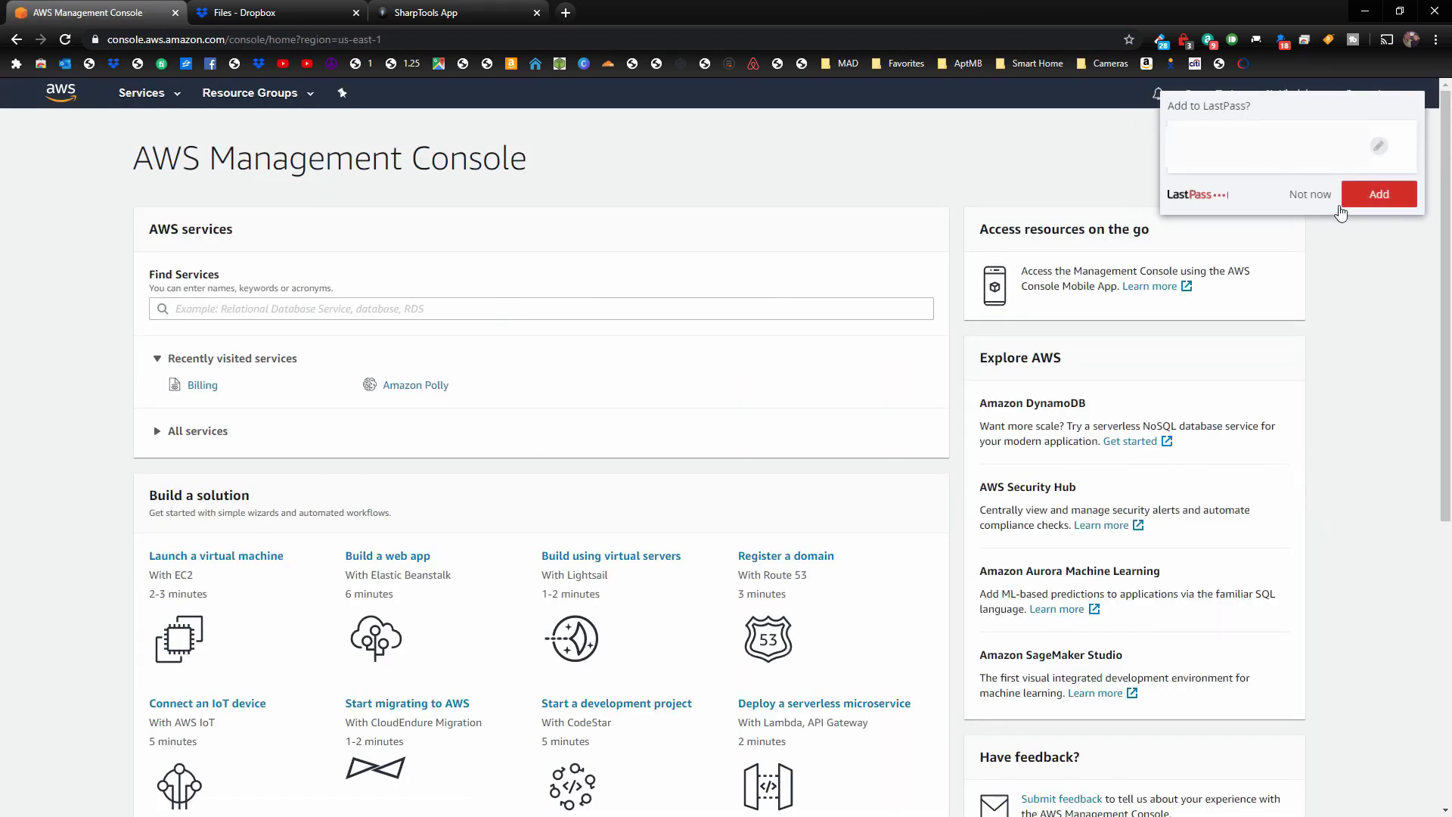
# Step: Dismiss the LastPass prompt, find Amazon Polly via 'Poll', and get started with text-to-speech
pyautogui.click(1315, 198)
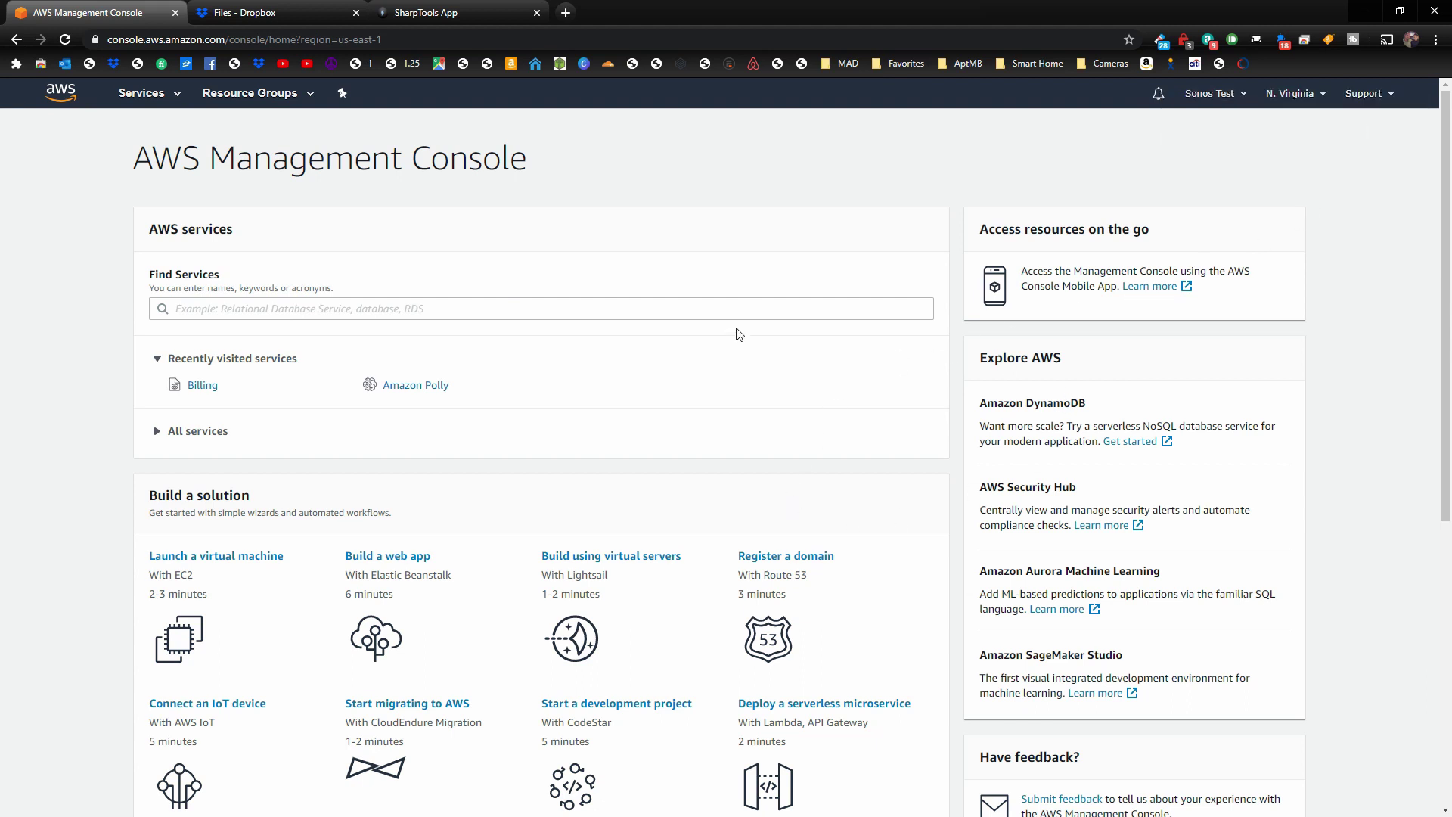
pyautogui.write('Polly')
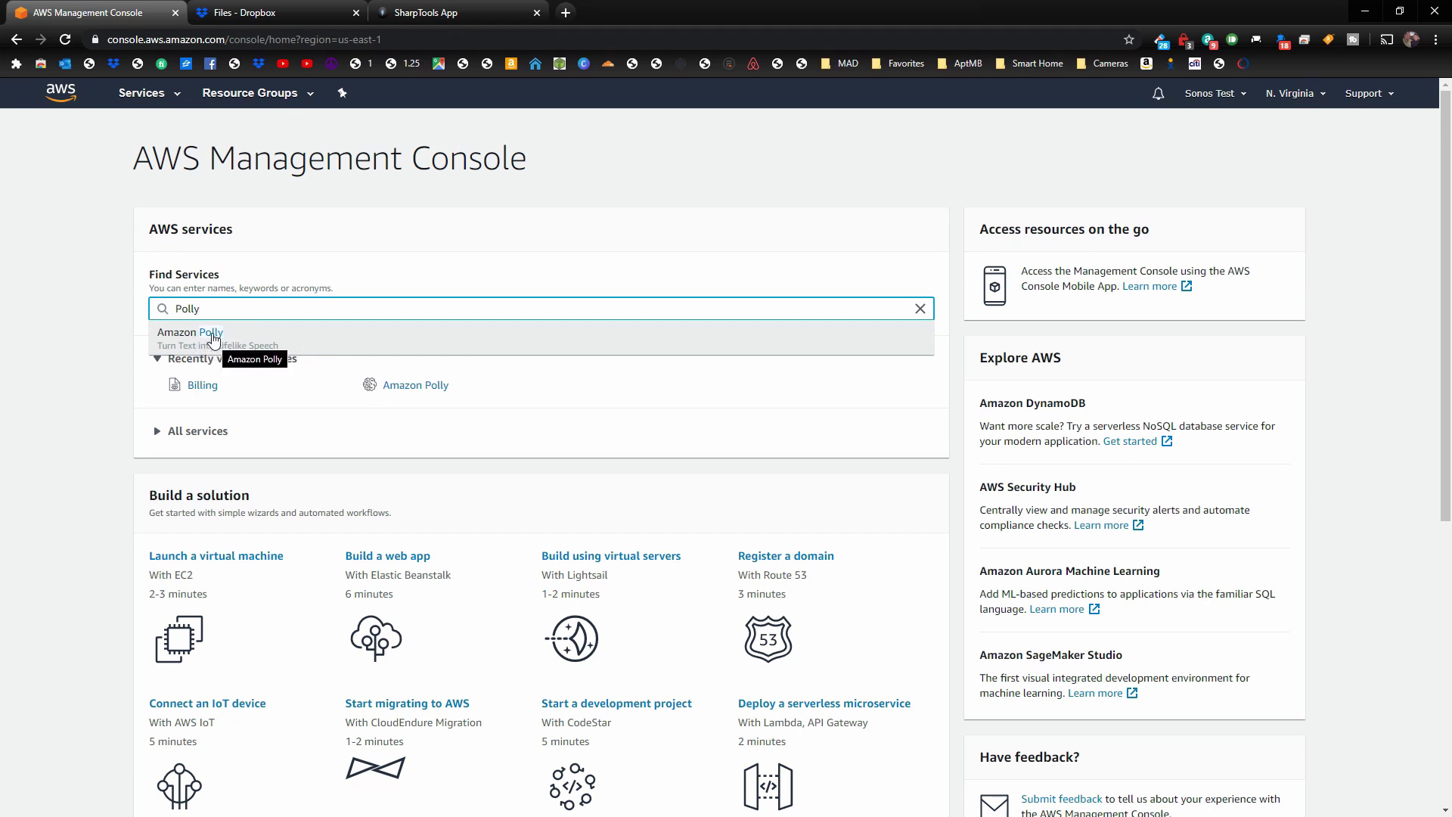
pyautogui.click(215, 341)
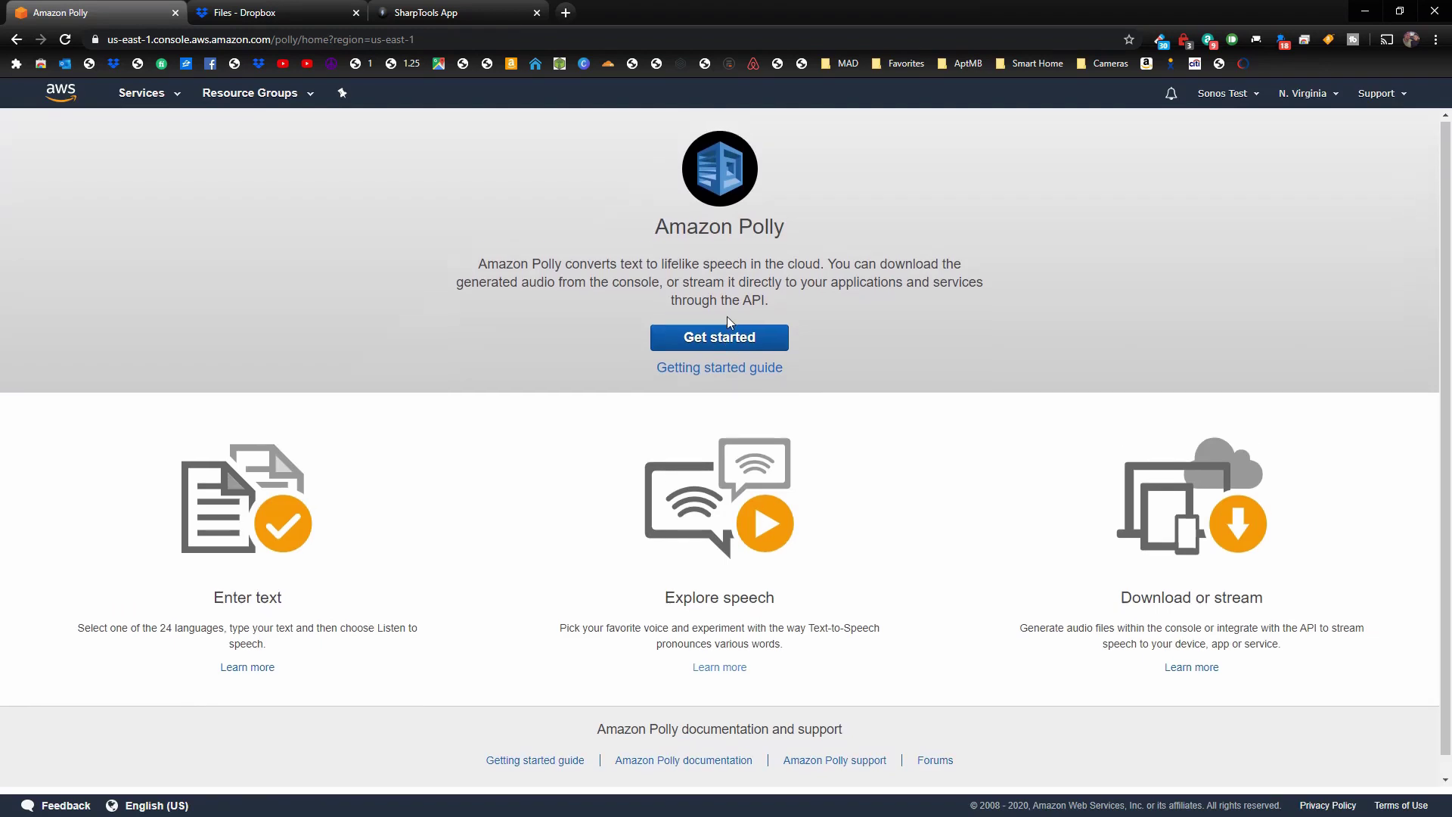
pyautogui.click(732, 338)
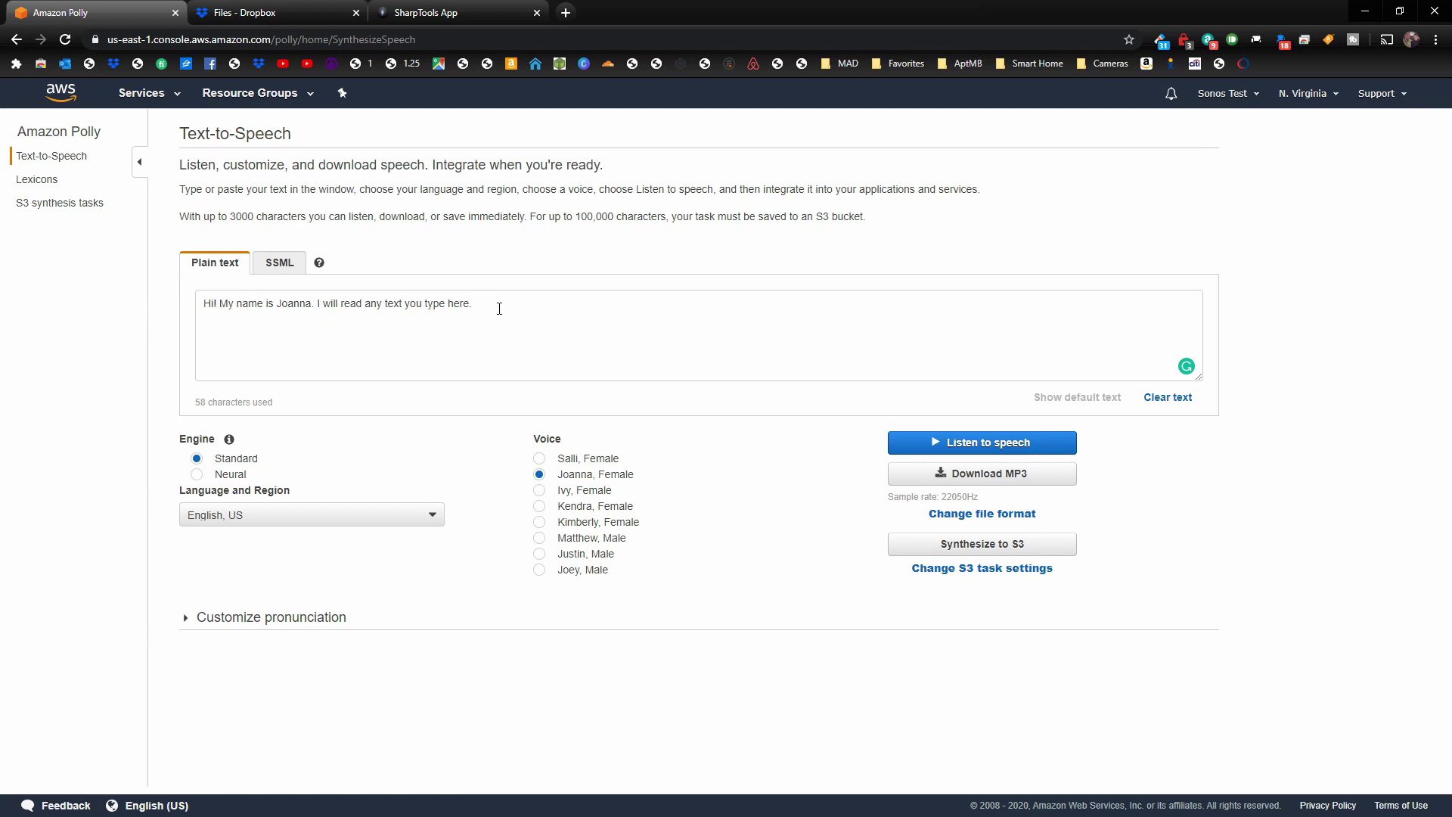
# Step: Play the sample sentence in the Salli, Joanna and Ivy female voices, ending on Ivy
pyautogui.moveTo(499, 309); pyautogui.dragTo(159, 324)
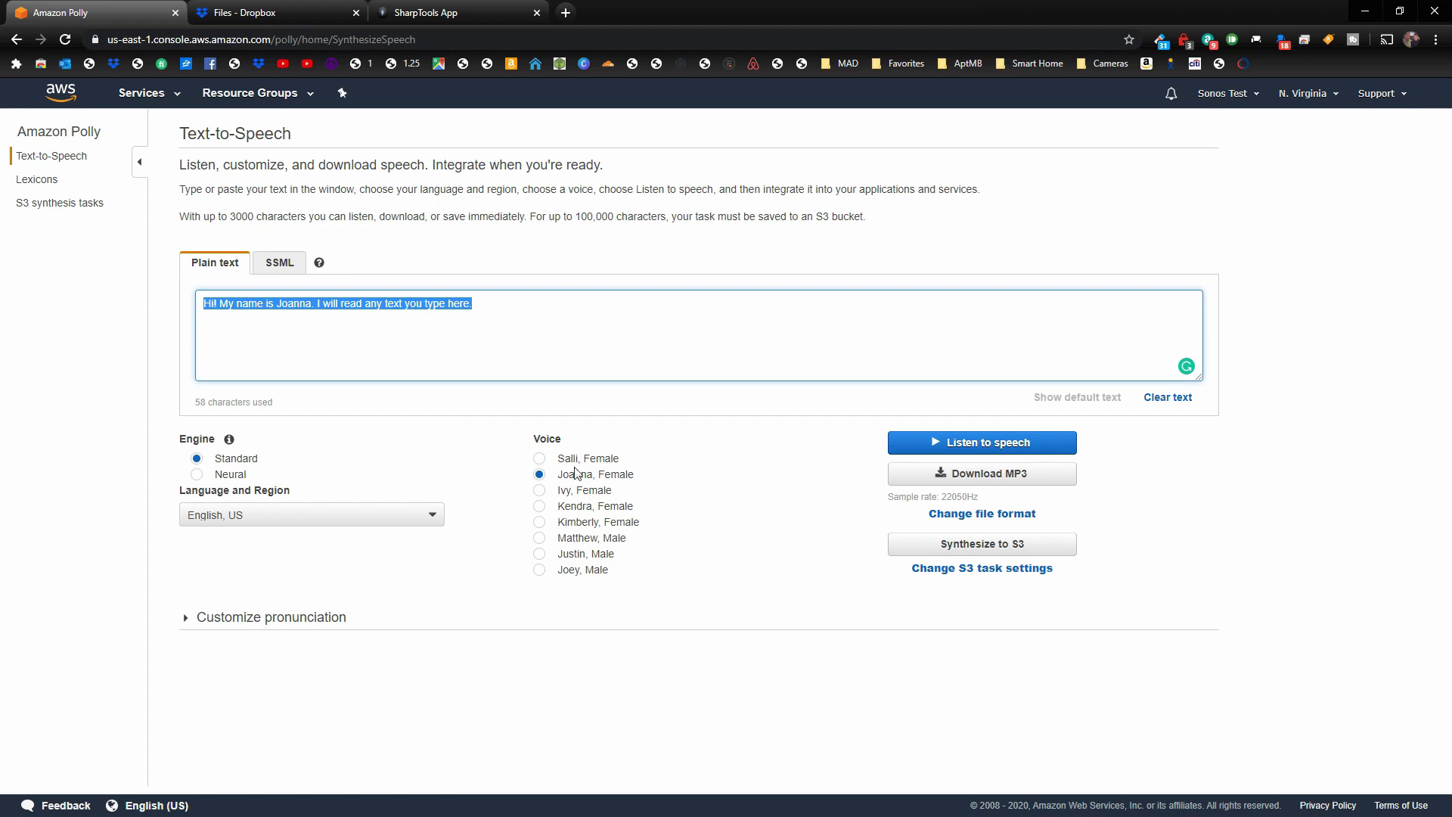
pyautogui.click(539, 459)
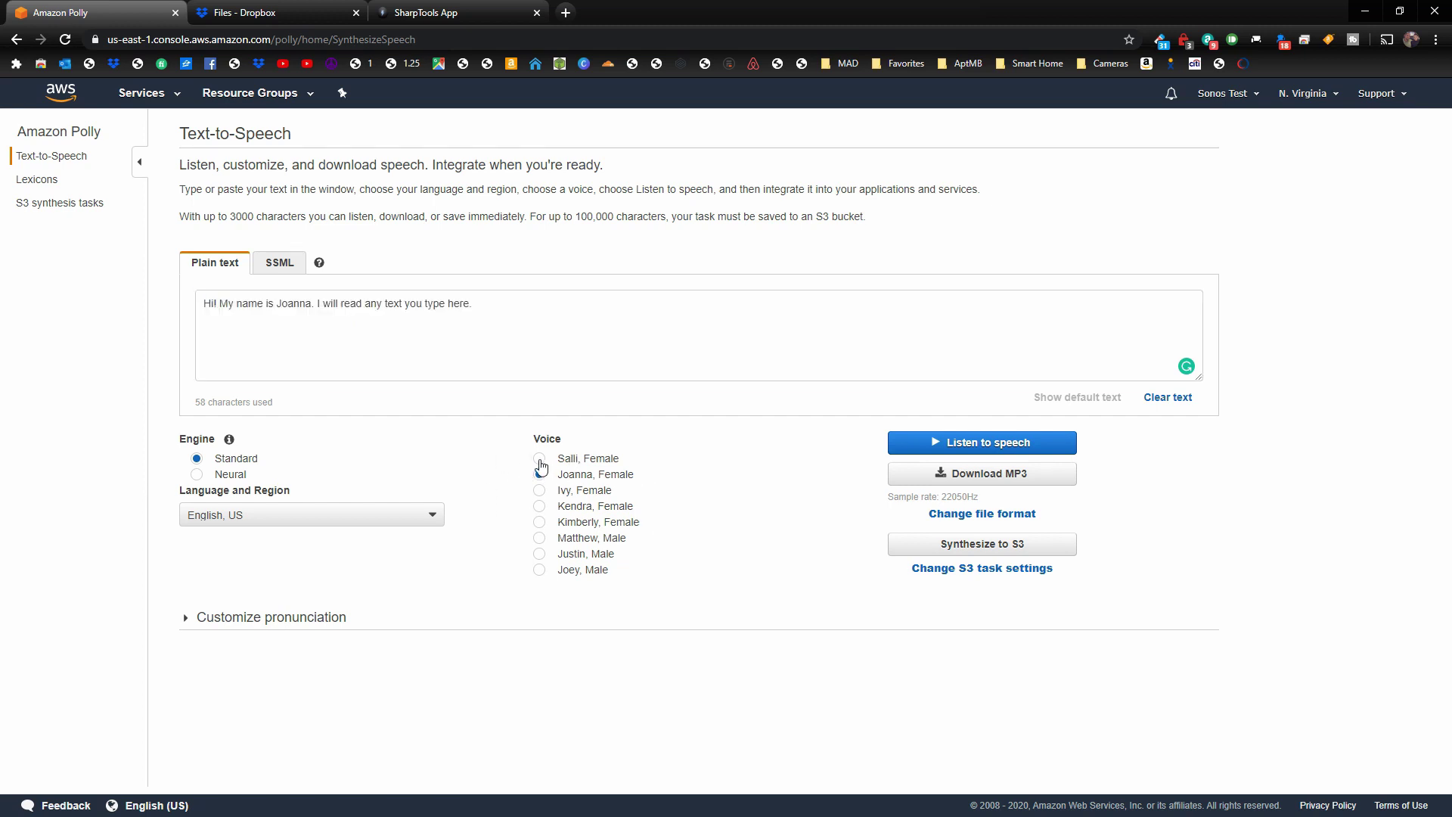
pyautogui.click(1009, 446)
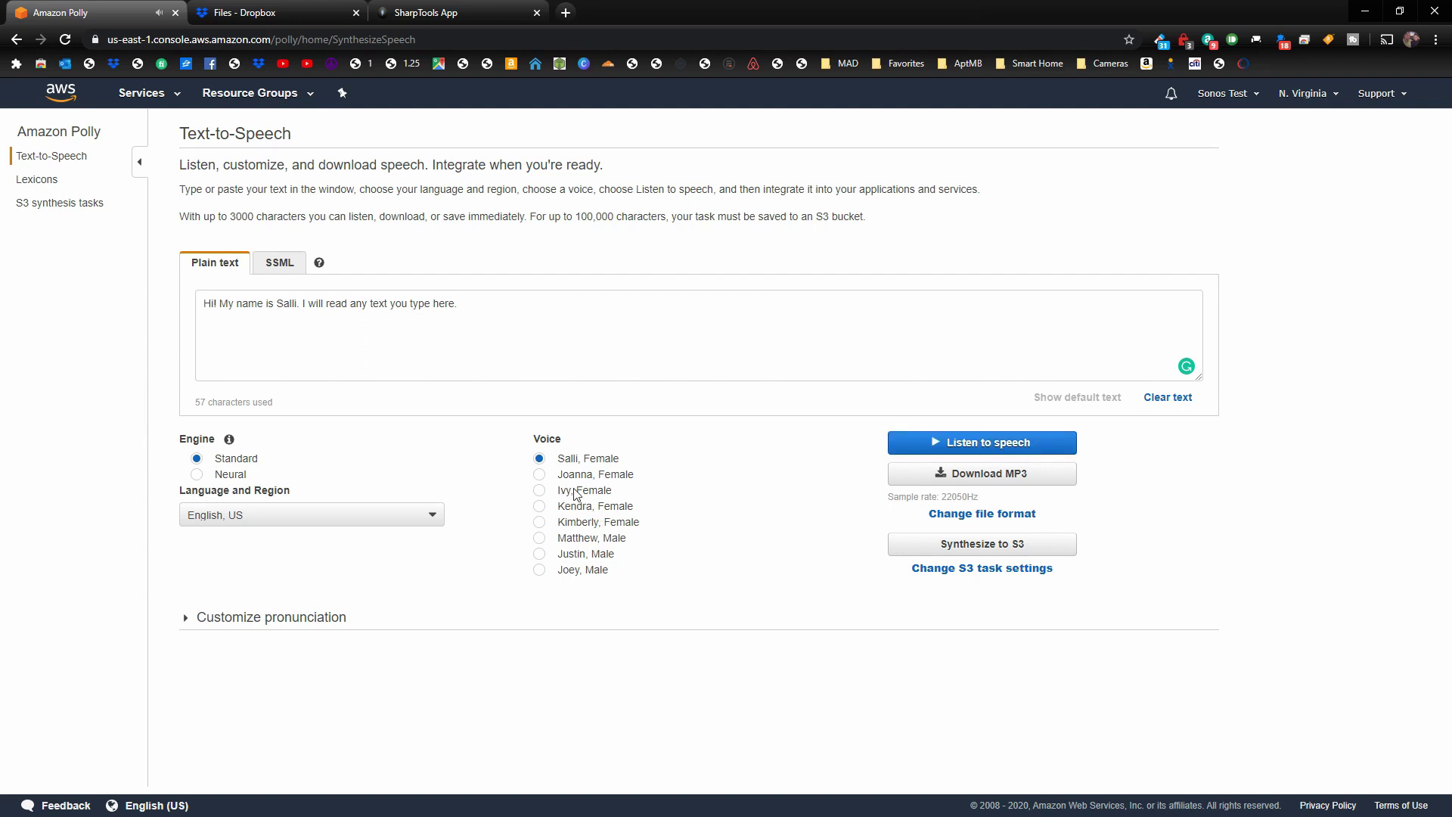
pyautogui.click(539, 475)
pyautogui.click(986, 443)
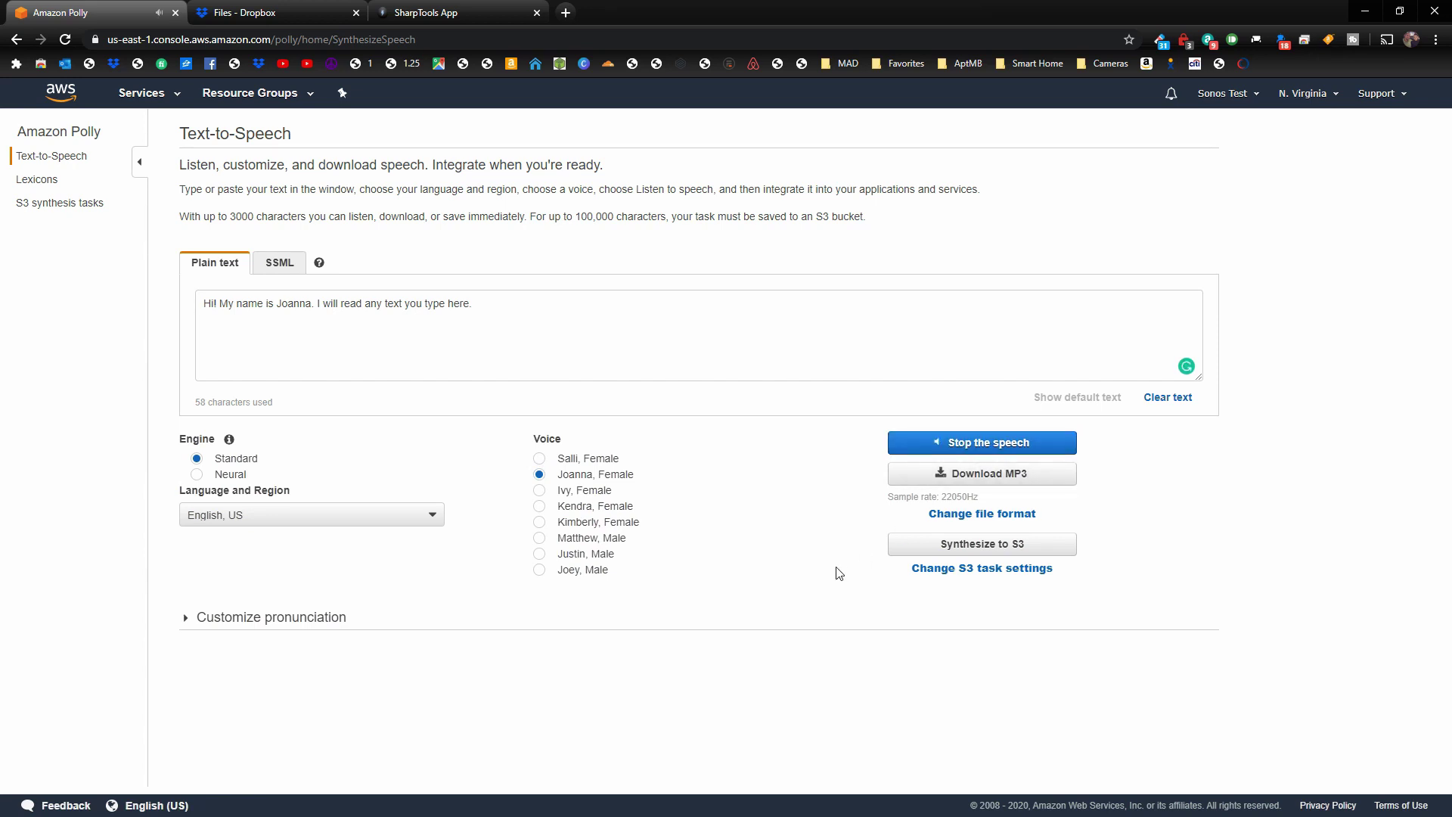
pyautogui.click(541, 492)
pyautogui.click(984, 442)
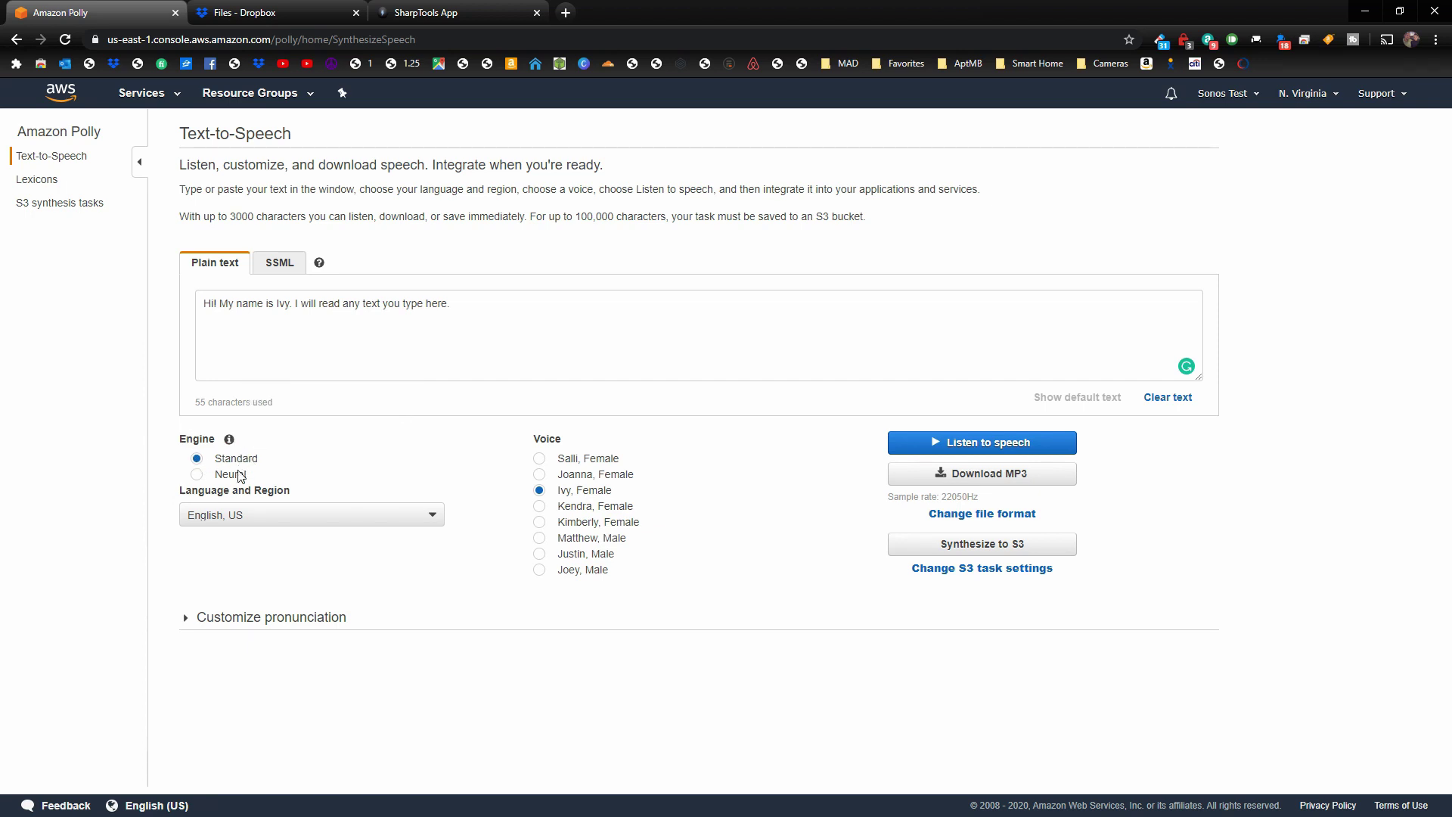
# Step: Play the Joanna sample on the Neural engine, then again on the Standard engine
pyautogui.click(195, 478)
pyautogui.click(538, 476)
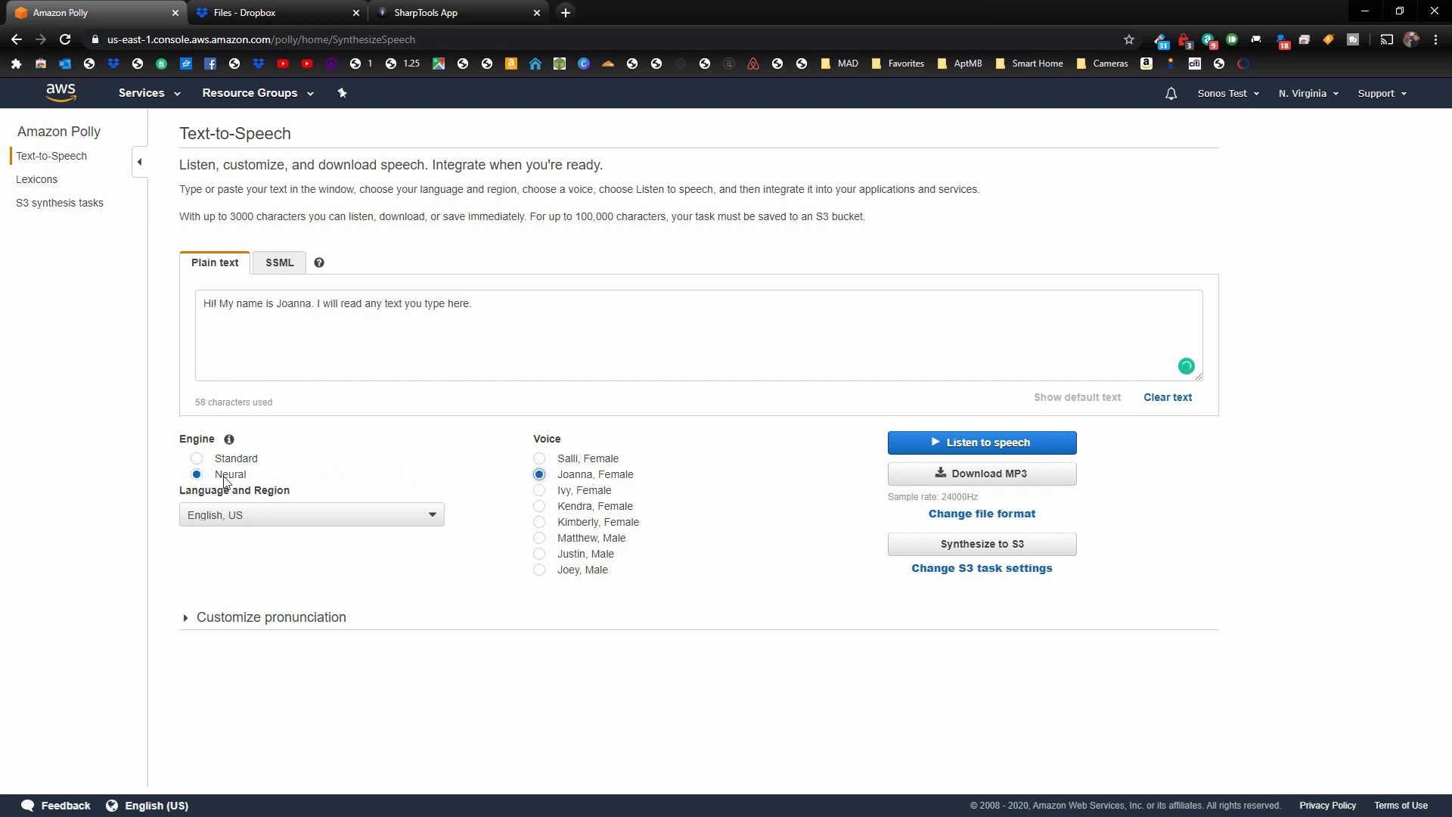
pyautogui.click(980, 445)
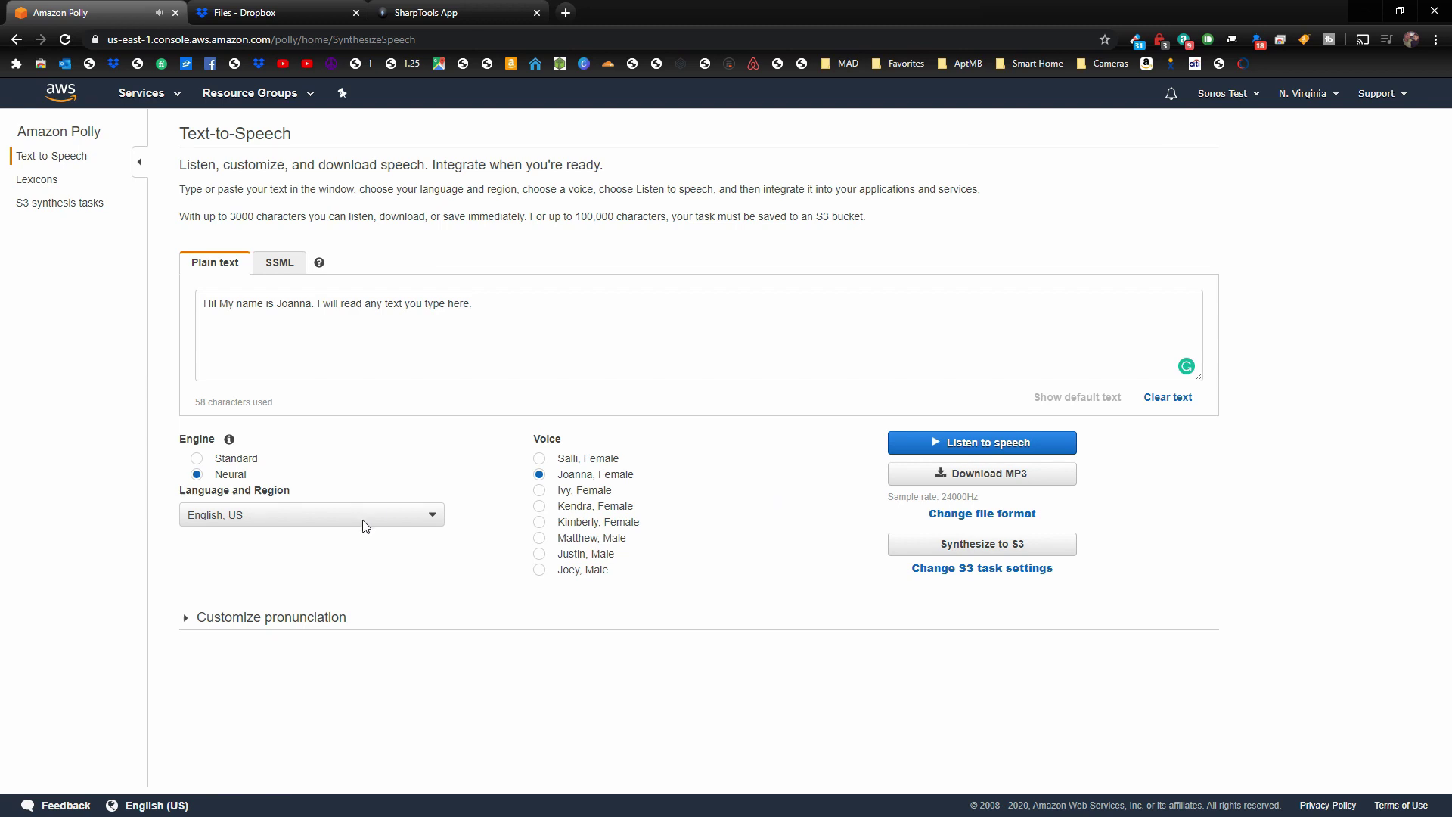
pyautogui.click(196, 458)
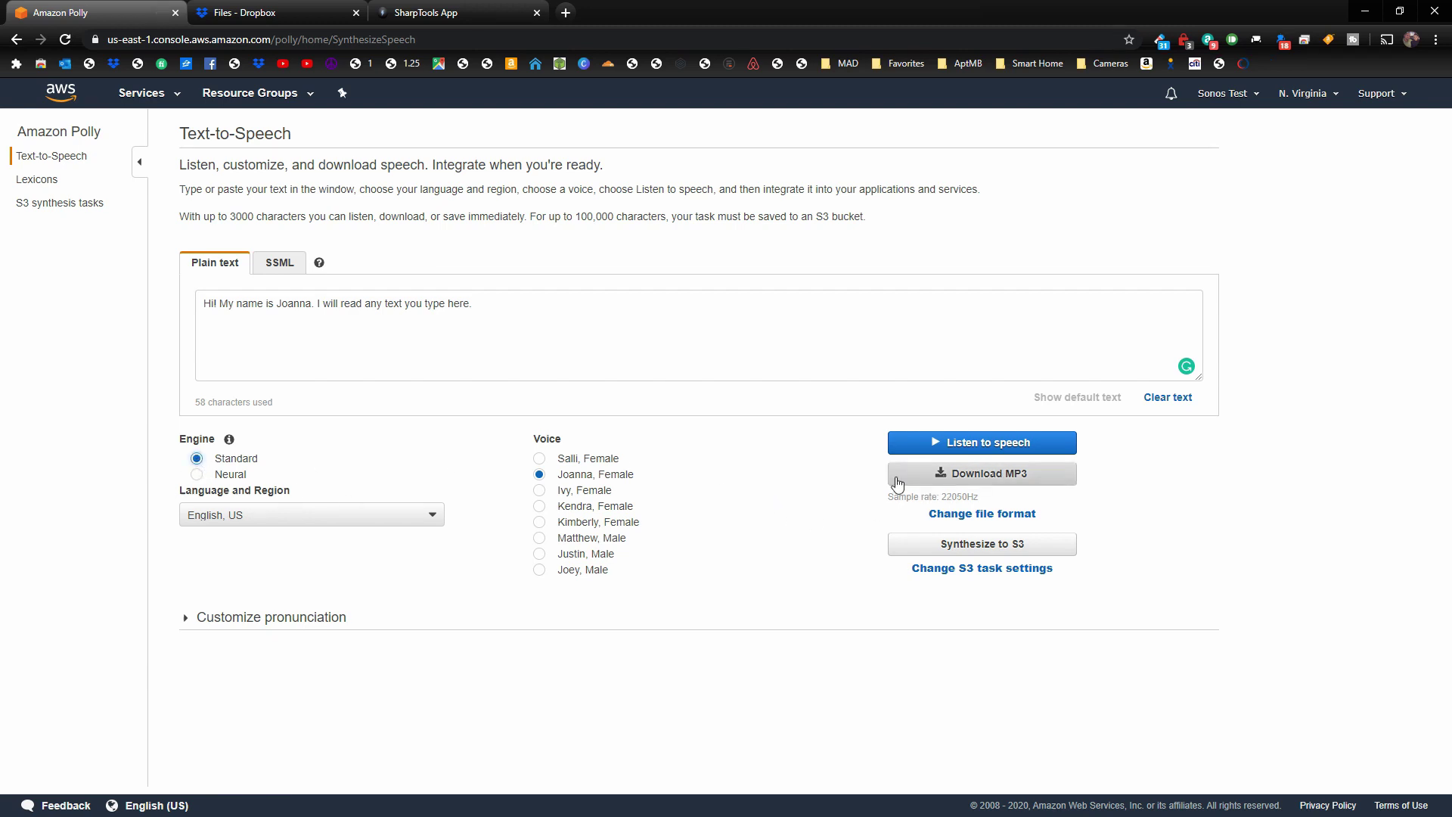
pyautogui.click(983, 444)
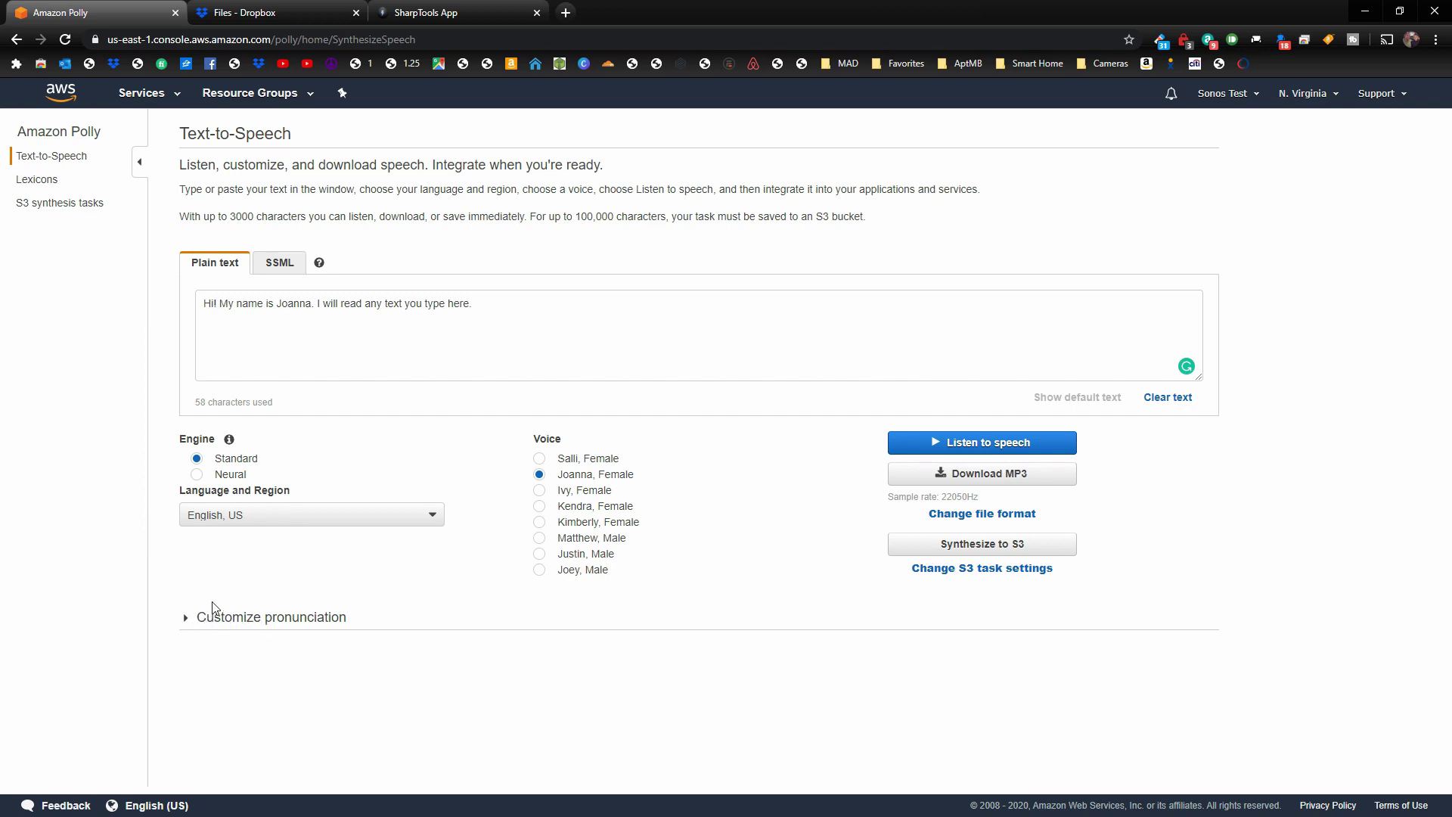
pyautogui.click(432, 516)
# Step: Switch the language to English, British and play the sample in that voice
pyautogui.scroll(-5, 268, 594)
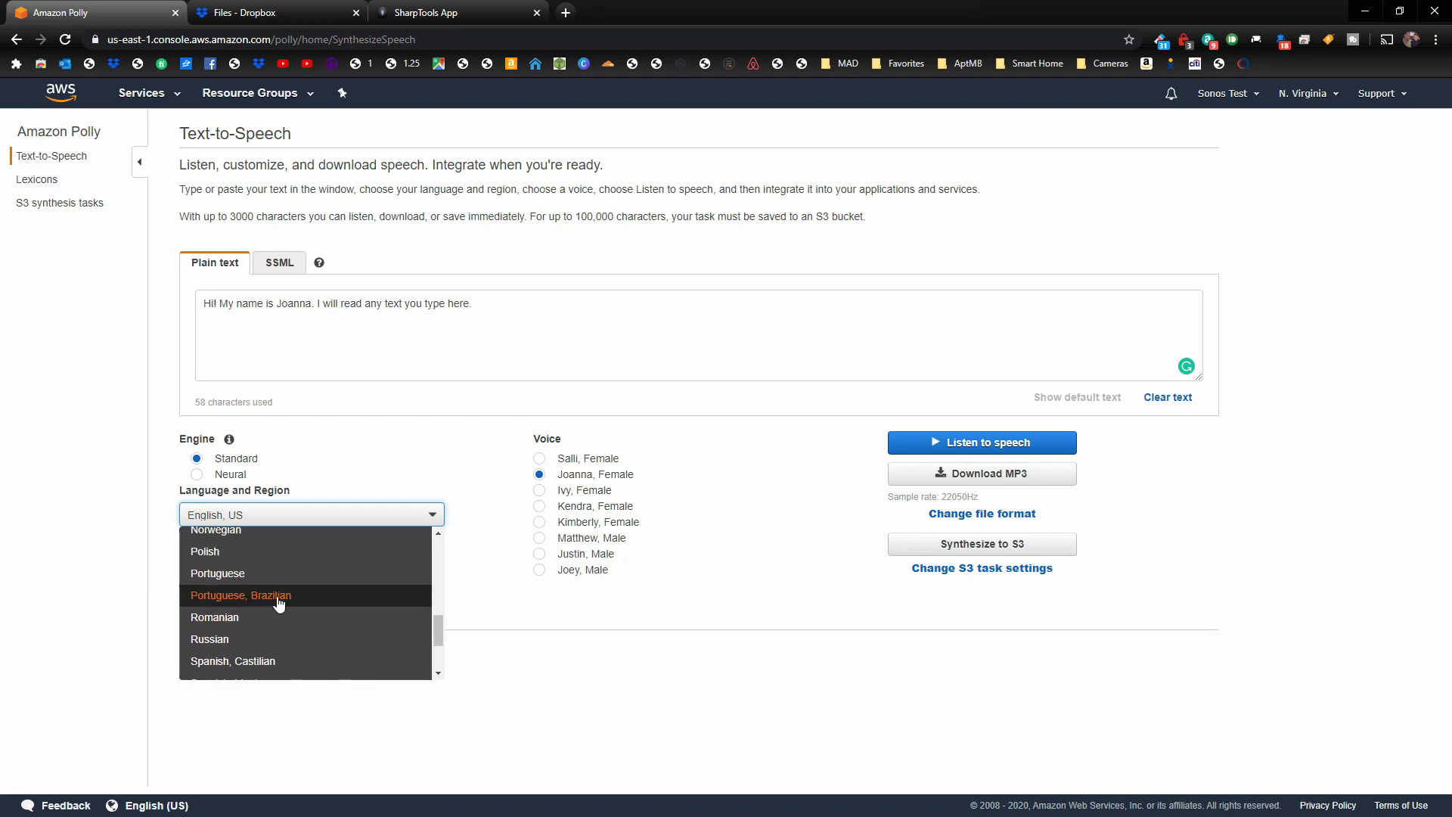
pyautogui.scroll(-2, 284, 627)
pyautogui.scroll(9, 281, 636)
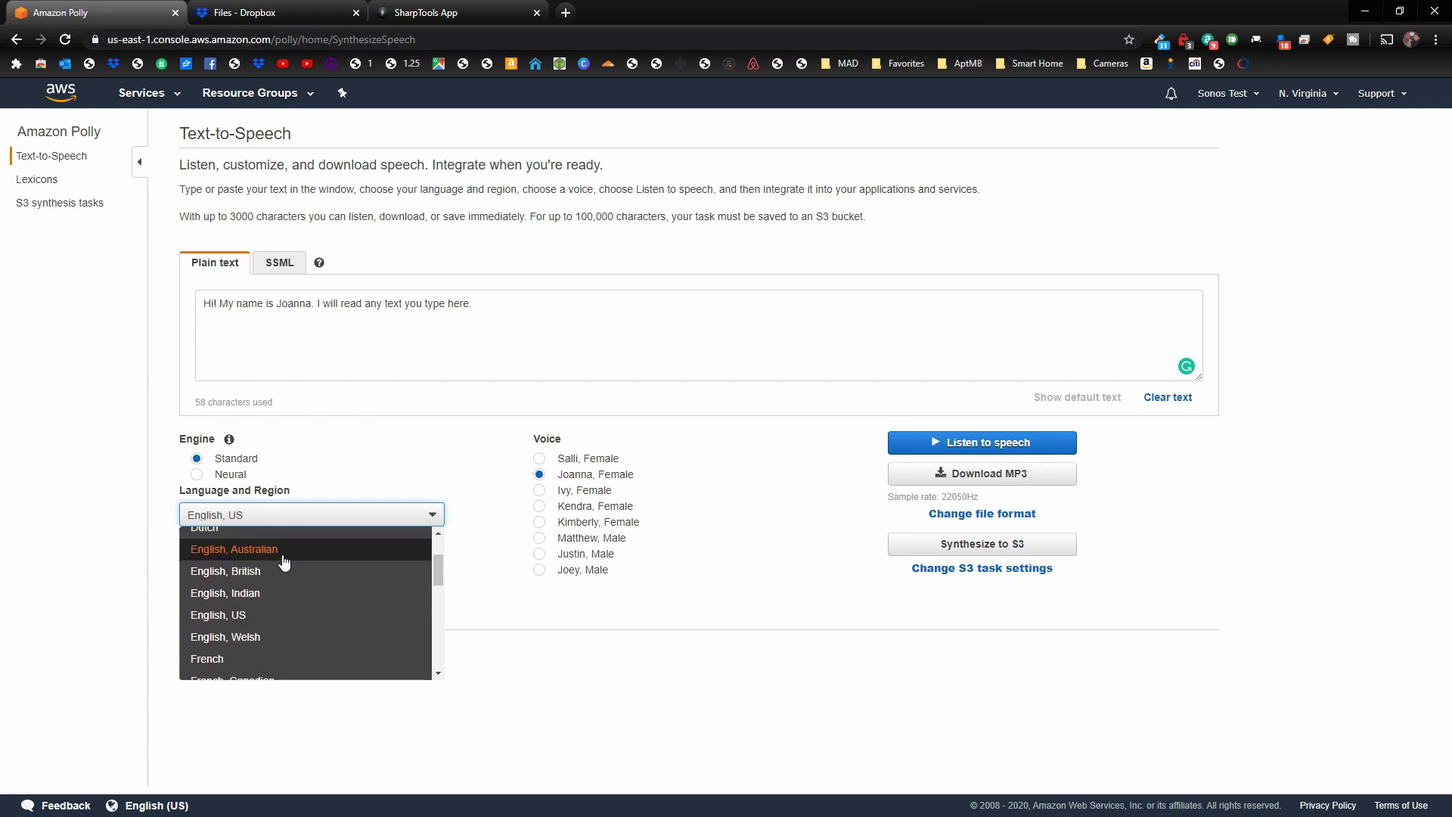
pyautogui.scroll(-1, 280, 575)
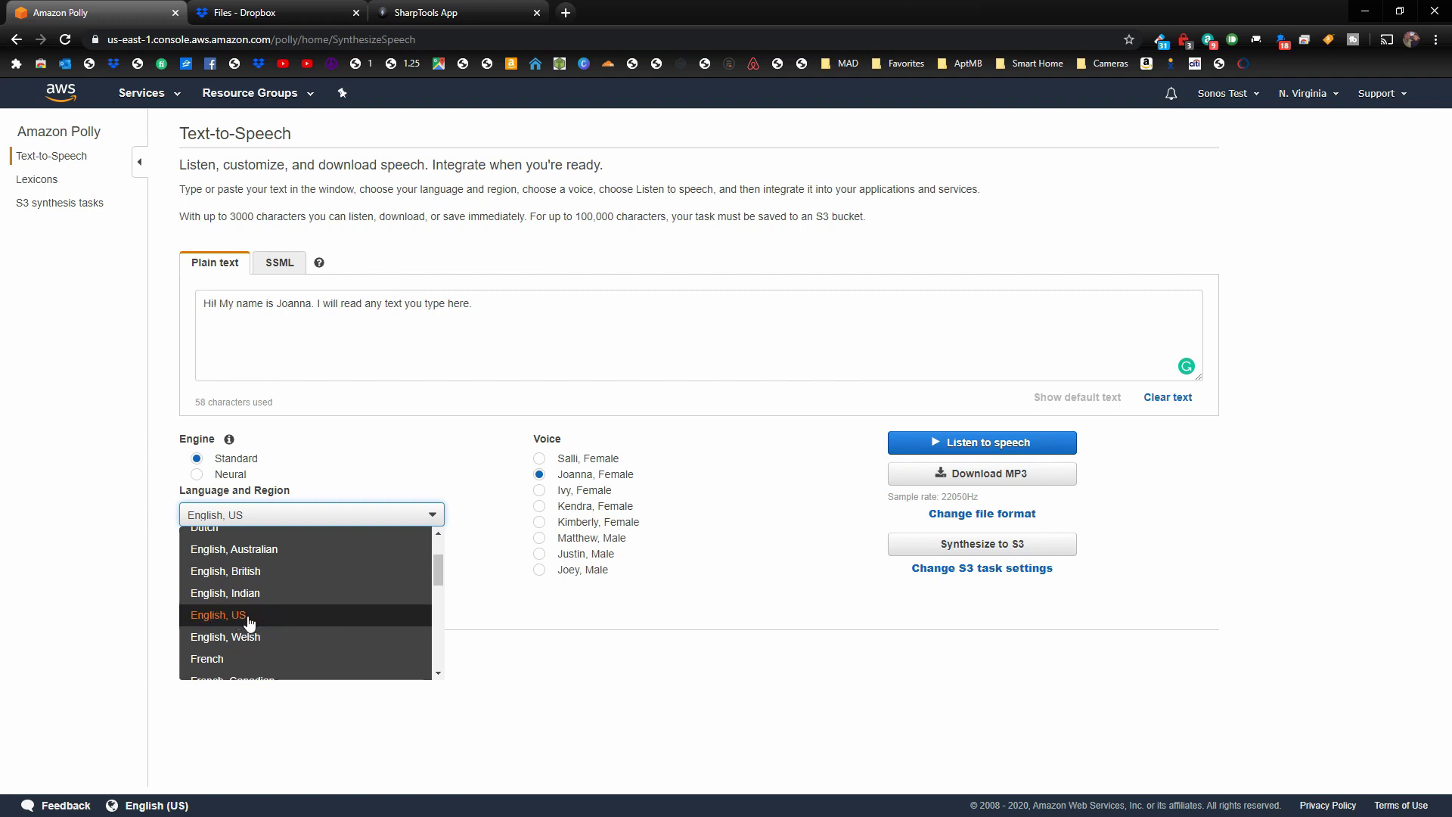
pyautogui.click(253, 573)
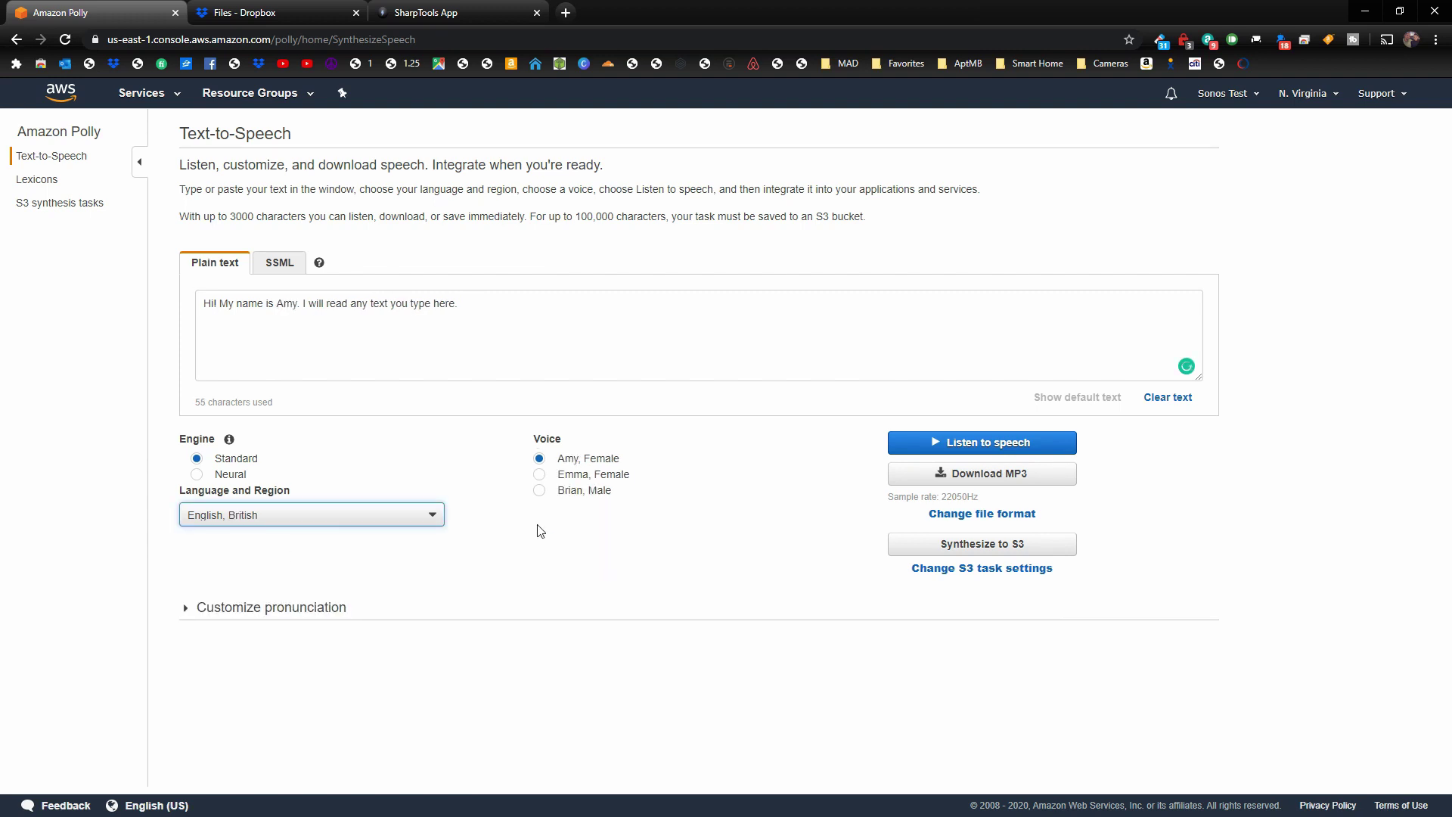
pyautogui.click(382, 517)
pyautogui.click(514, 484)
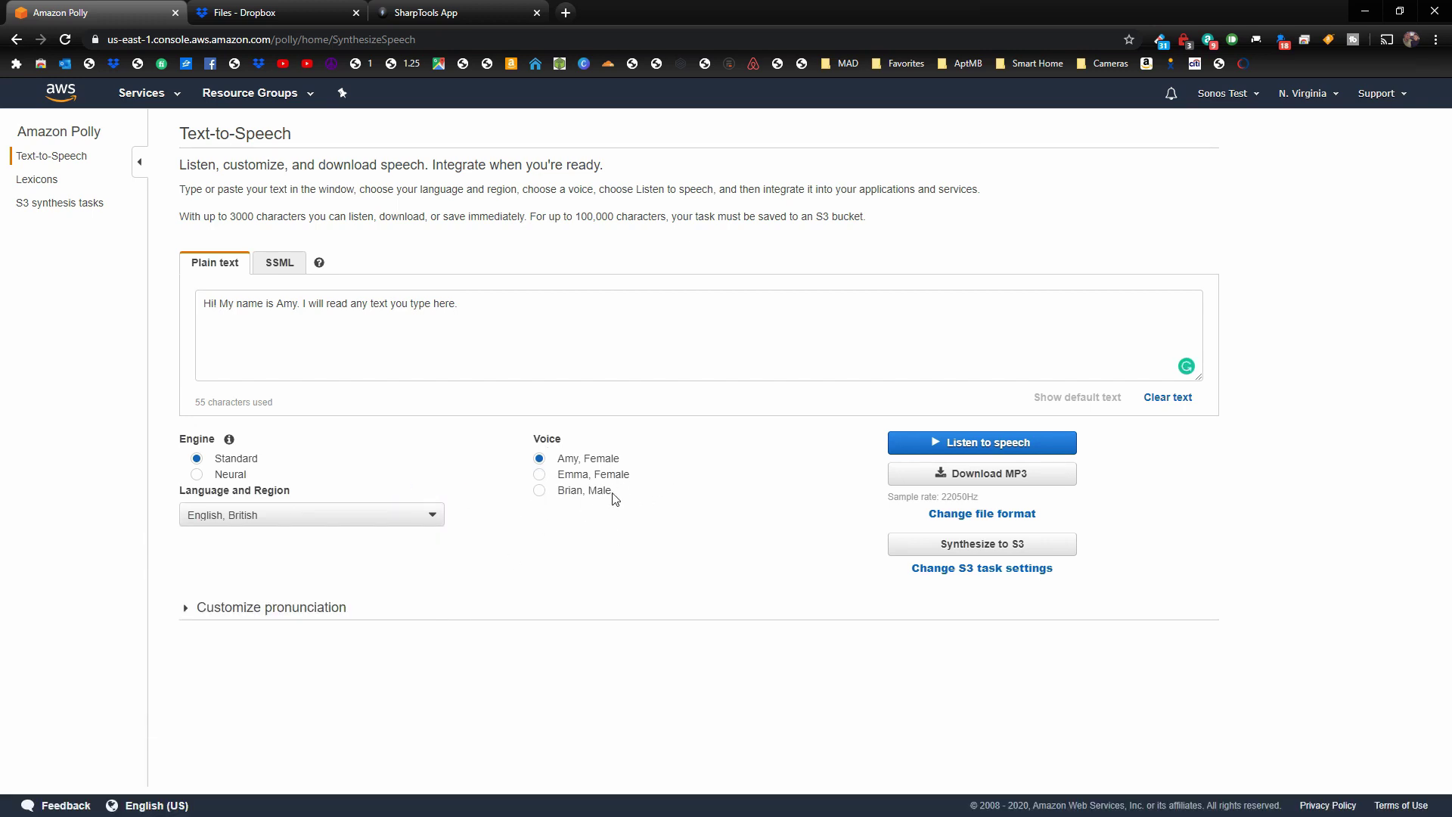
pyautogui.click(996, 444)
# Step: Return to English, US on the Neural engine and play the sample with Matthew, Male
pyautogui.click(388, 517)
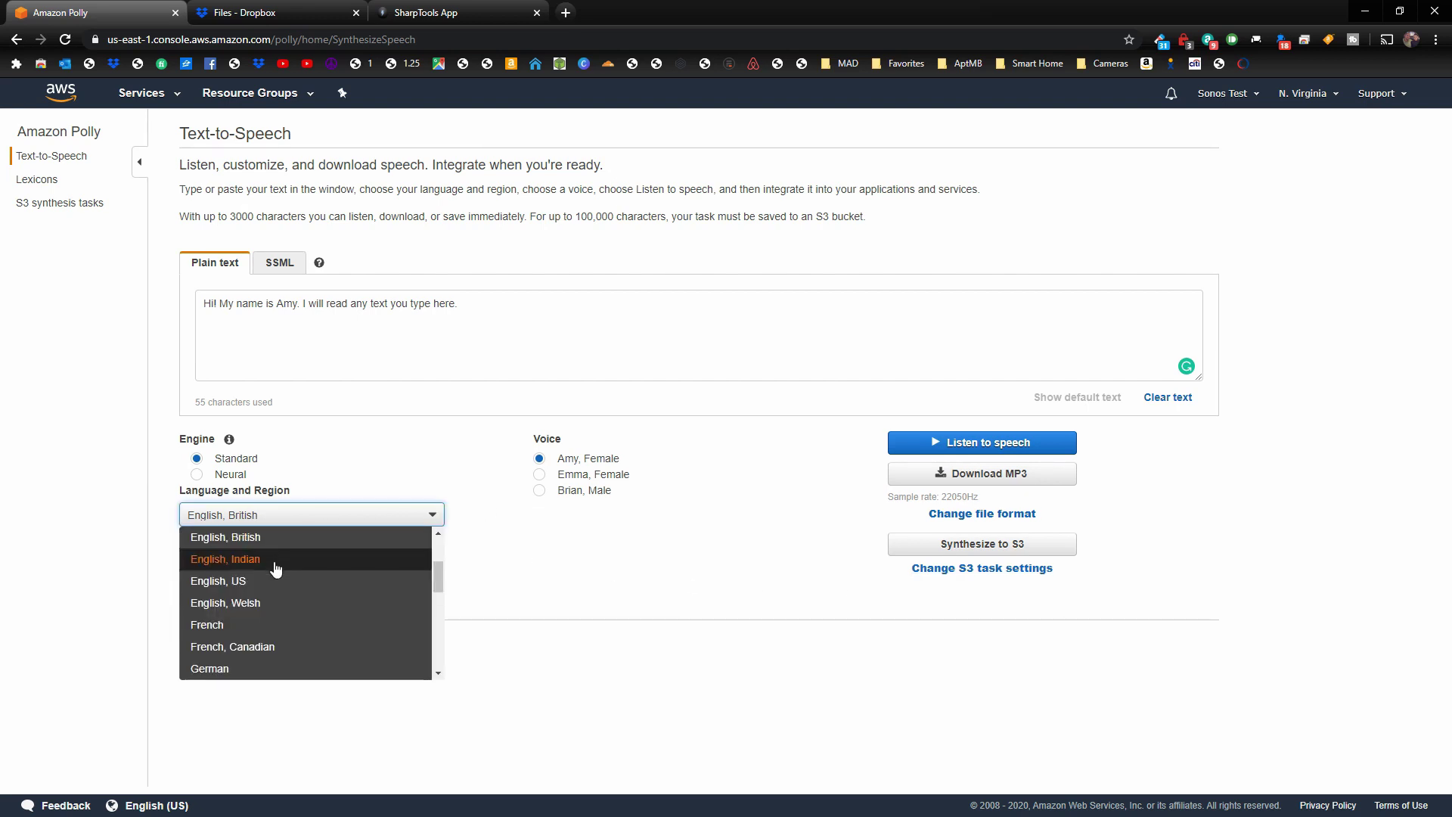
pyautogui.click(240, 580)
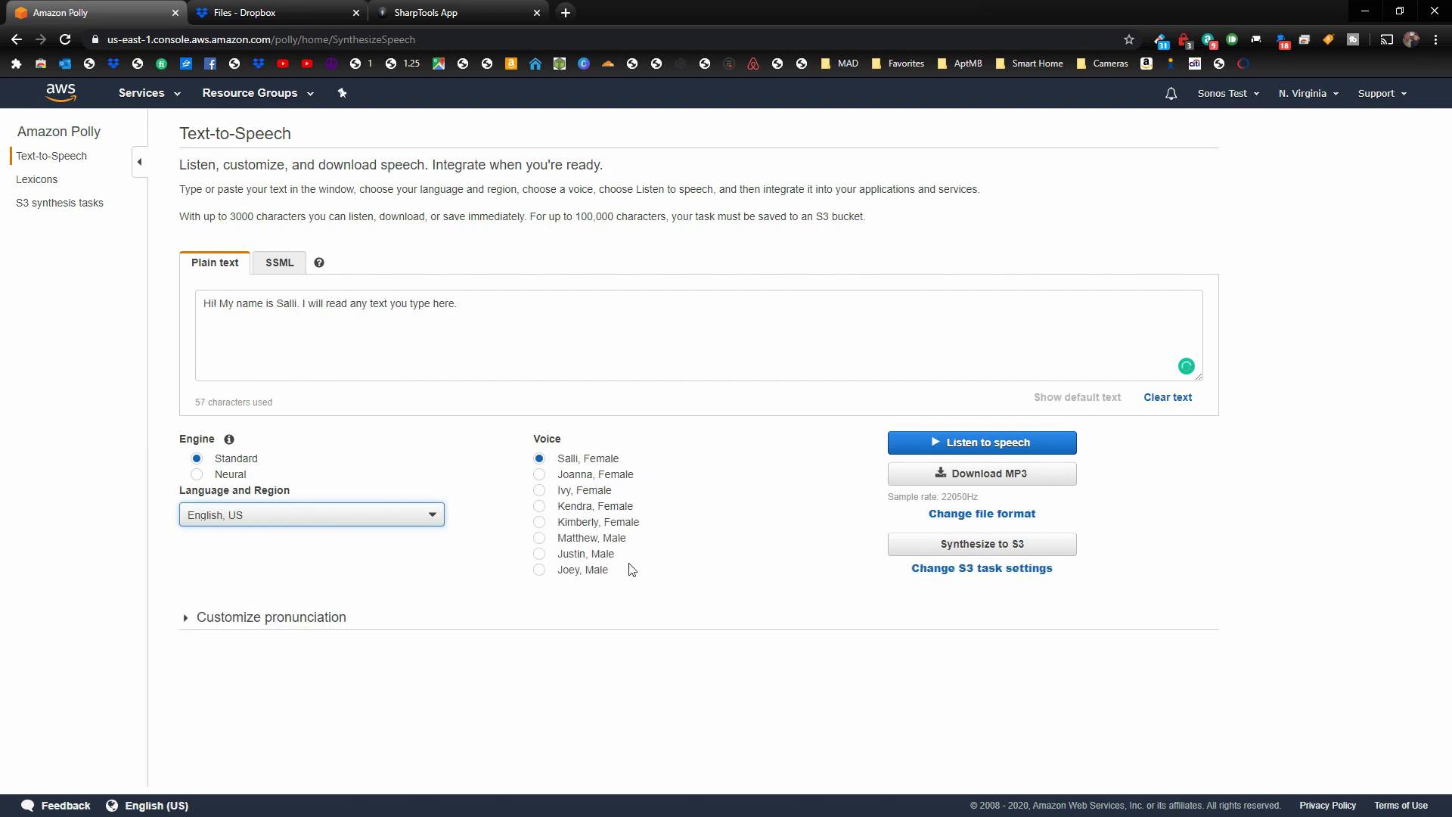
pyautogui.click(539, 475)
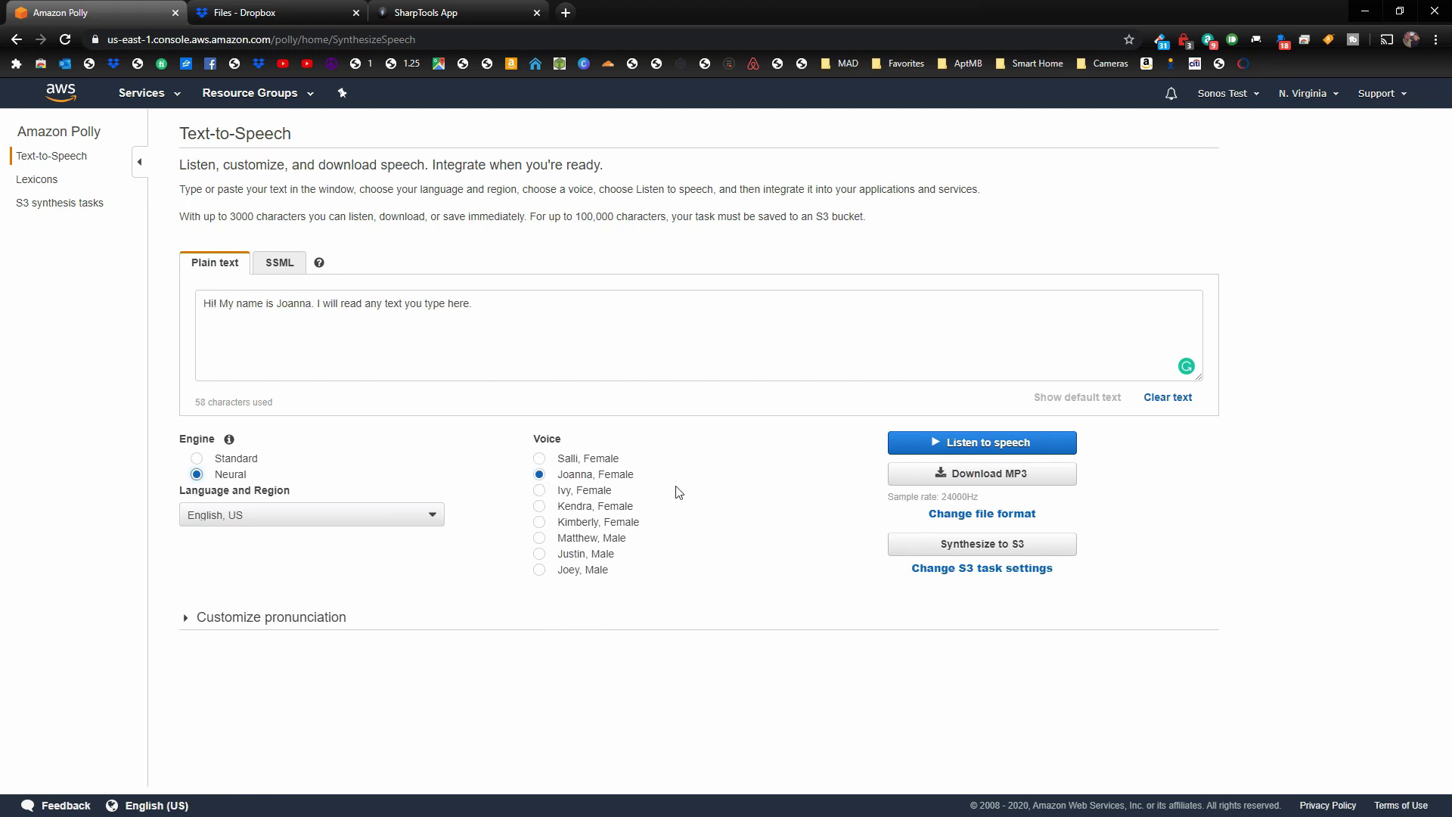
pyautogui.click(540, 538)
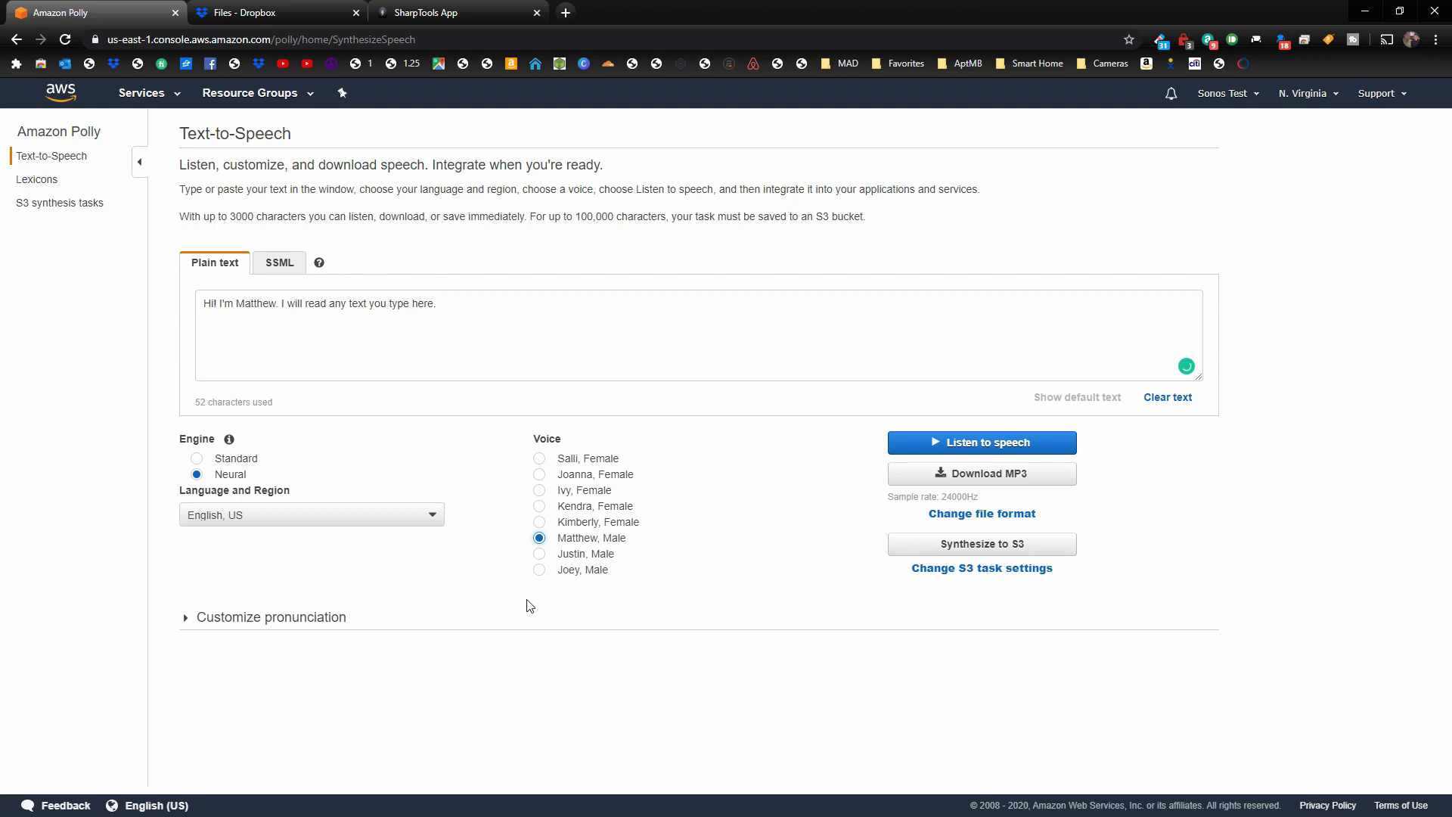
pyautogui.click(986, 441)
pyautogui.moveTo(470, 303); pyautogui.dragTo(114, 308)
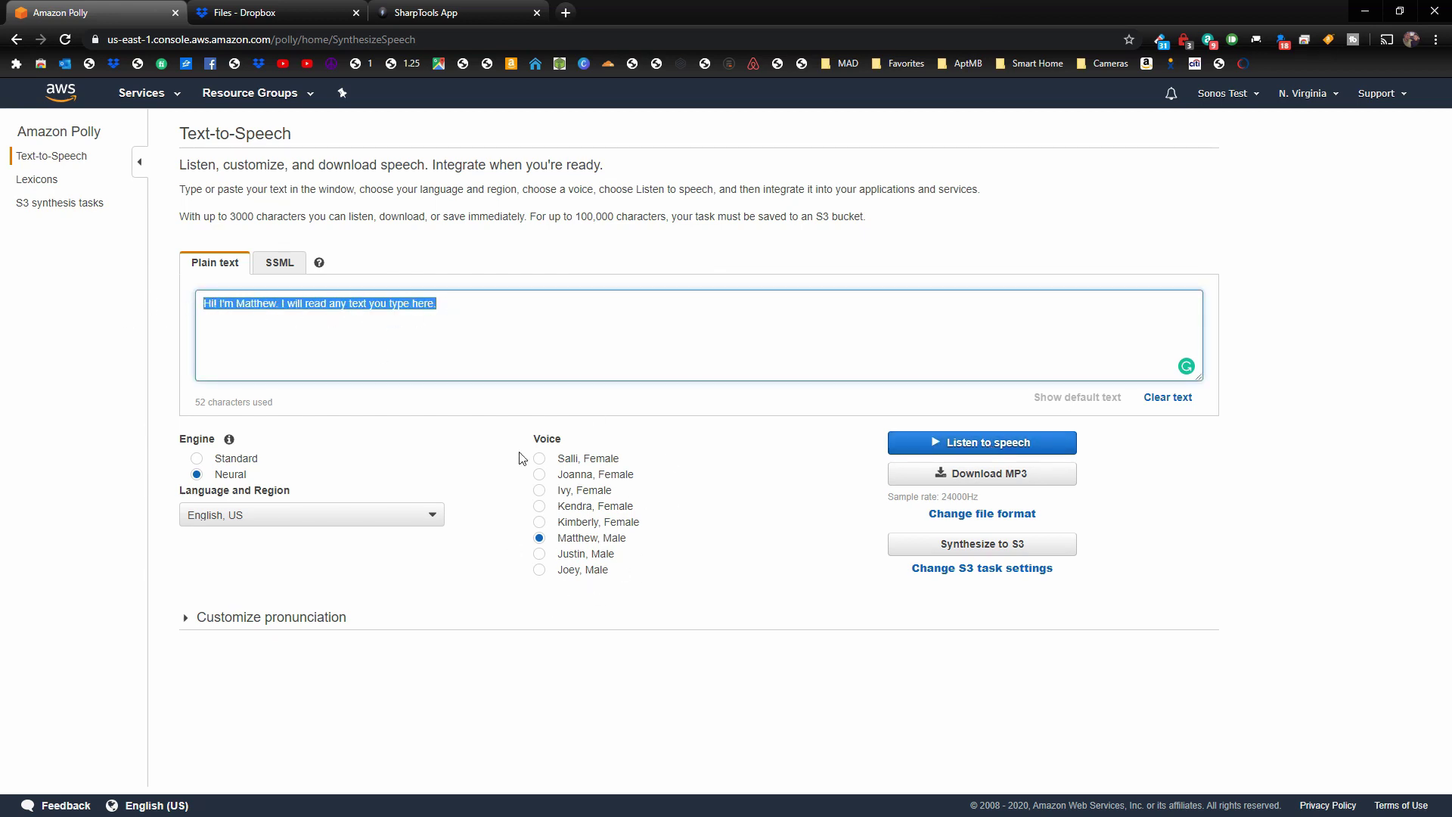
# Step: Replace the sample with a smart-home self-introduction, play it, and download it as an MP3
pyautogui.write('Hello')
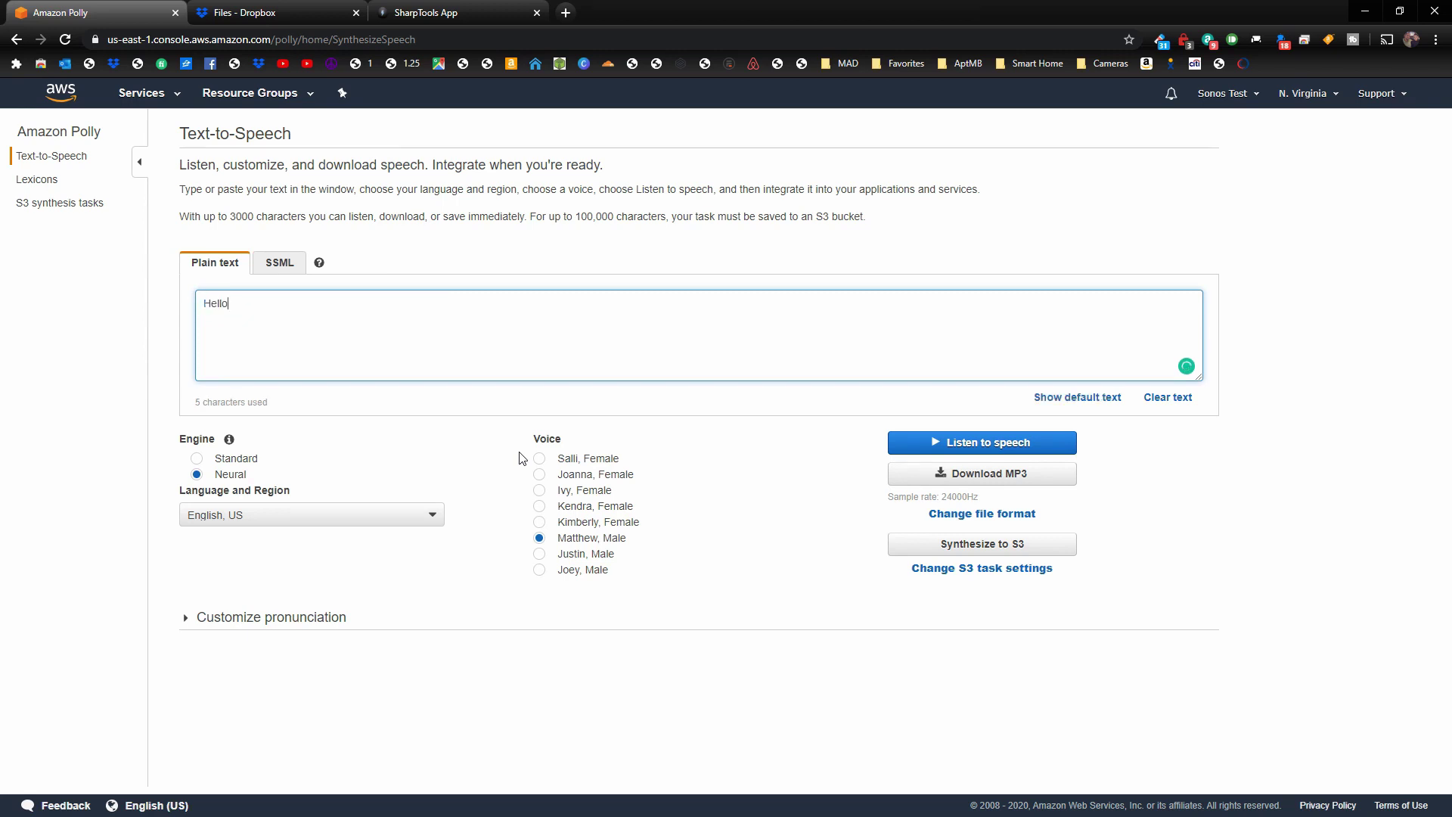
pyautogui.write(', My Name is Justin. My goal is to make Smart home technology simple for everyone on planet earth.')
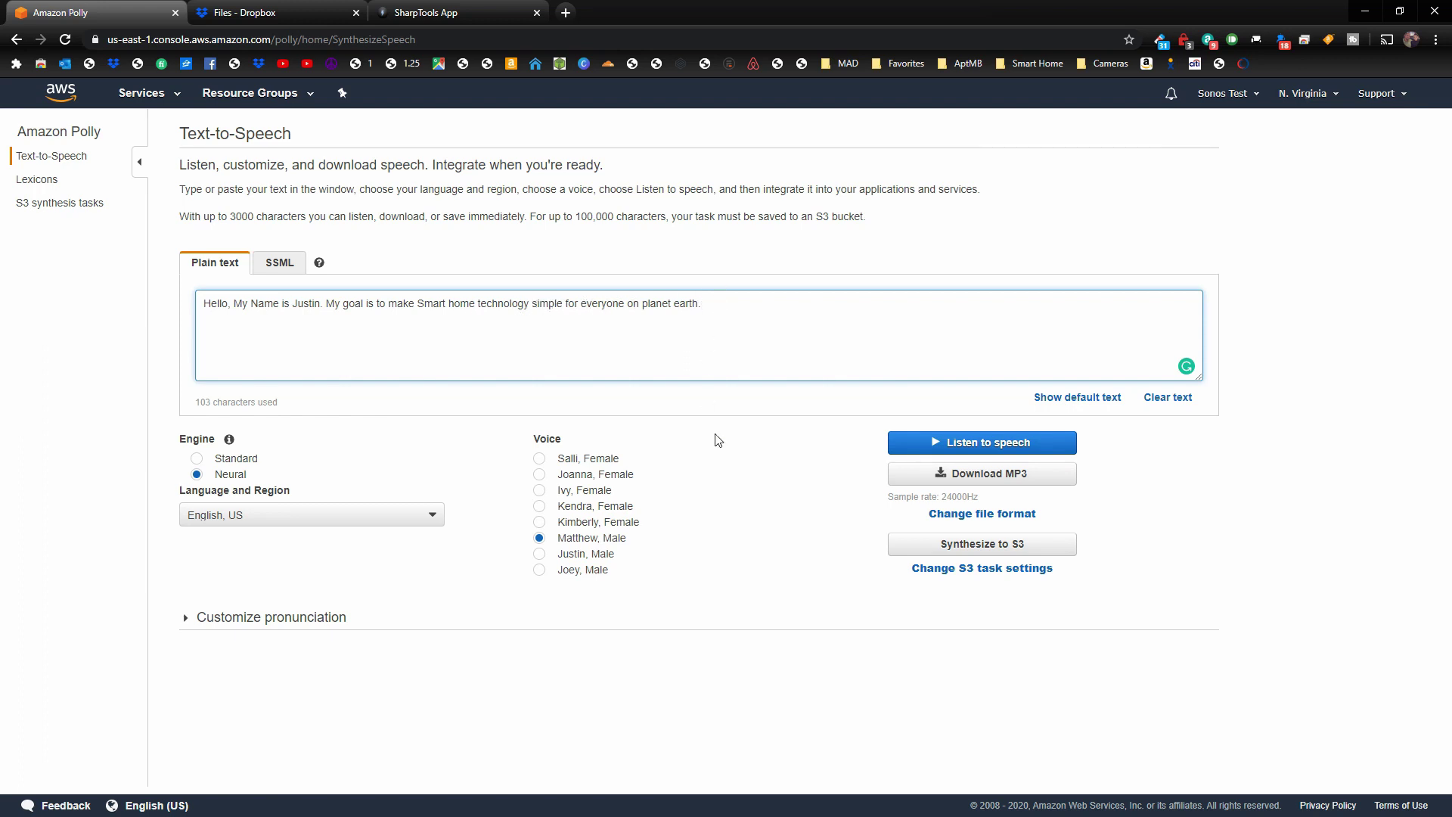
pyautogui.click(998, 449)
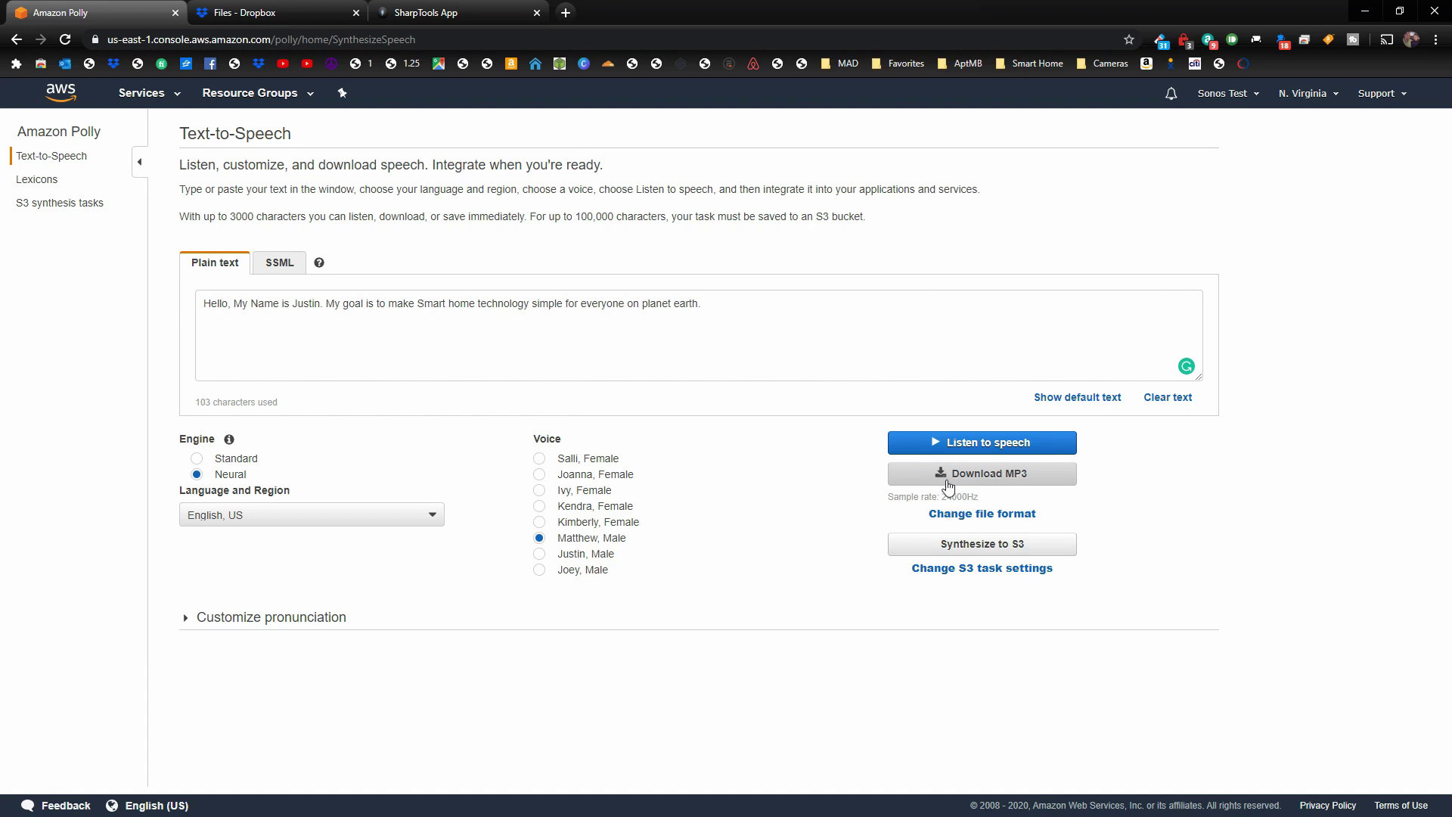
pyautogui.click(997, 479)
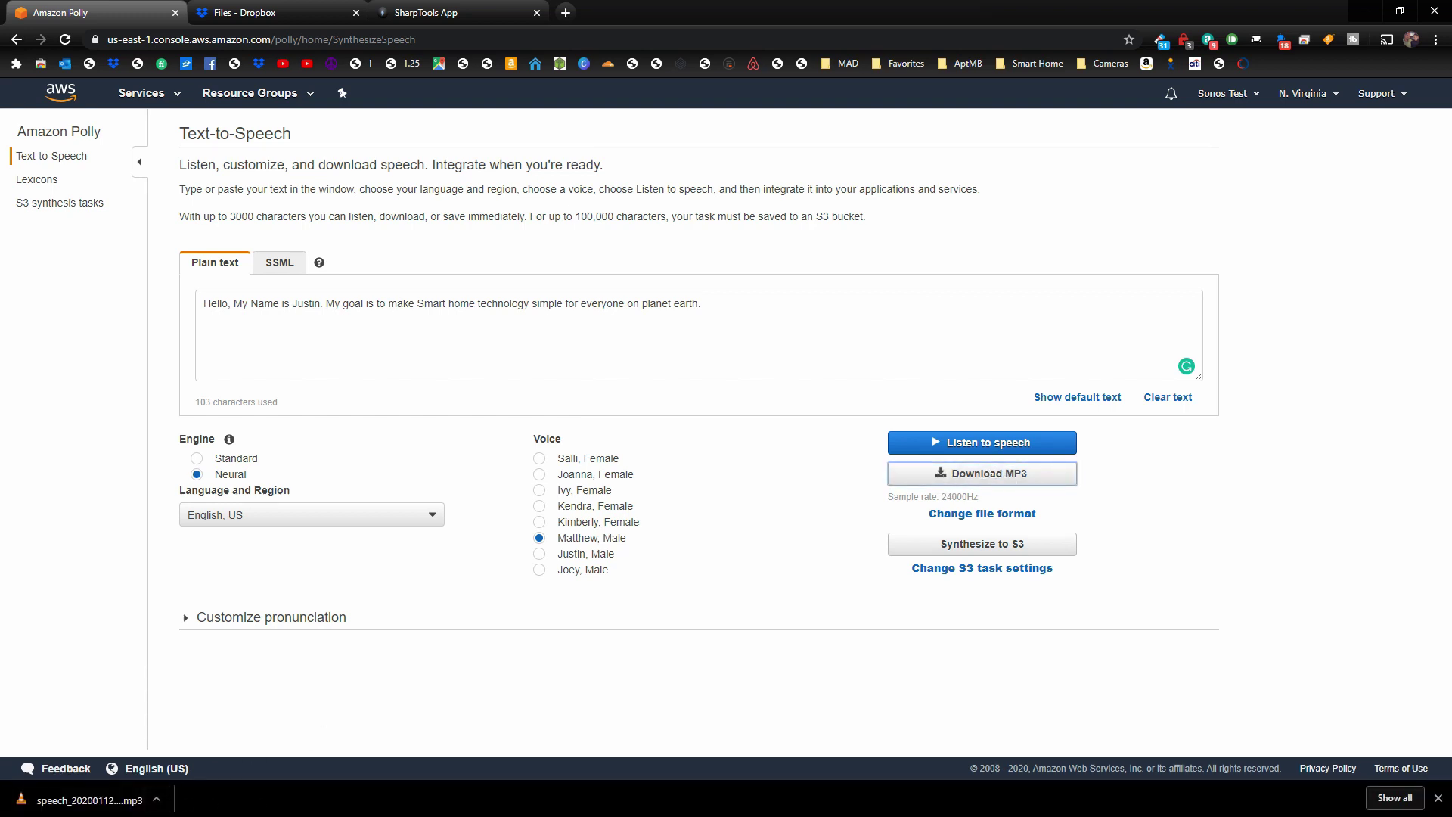
pyautogui.click(381, 810)
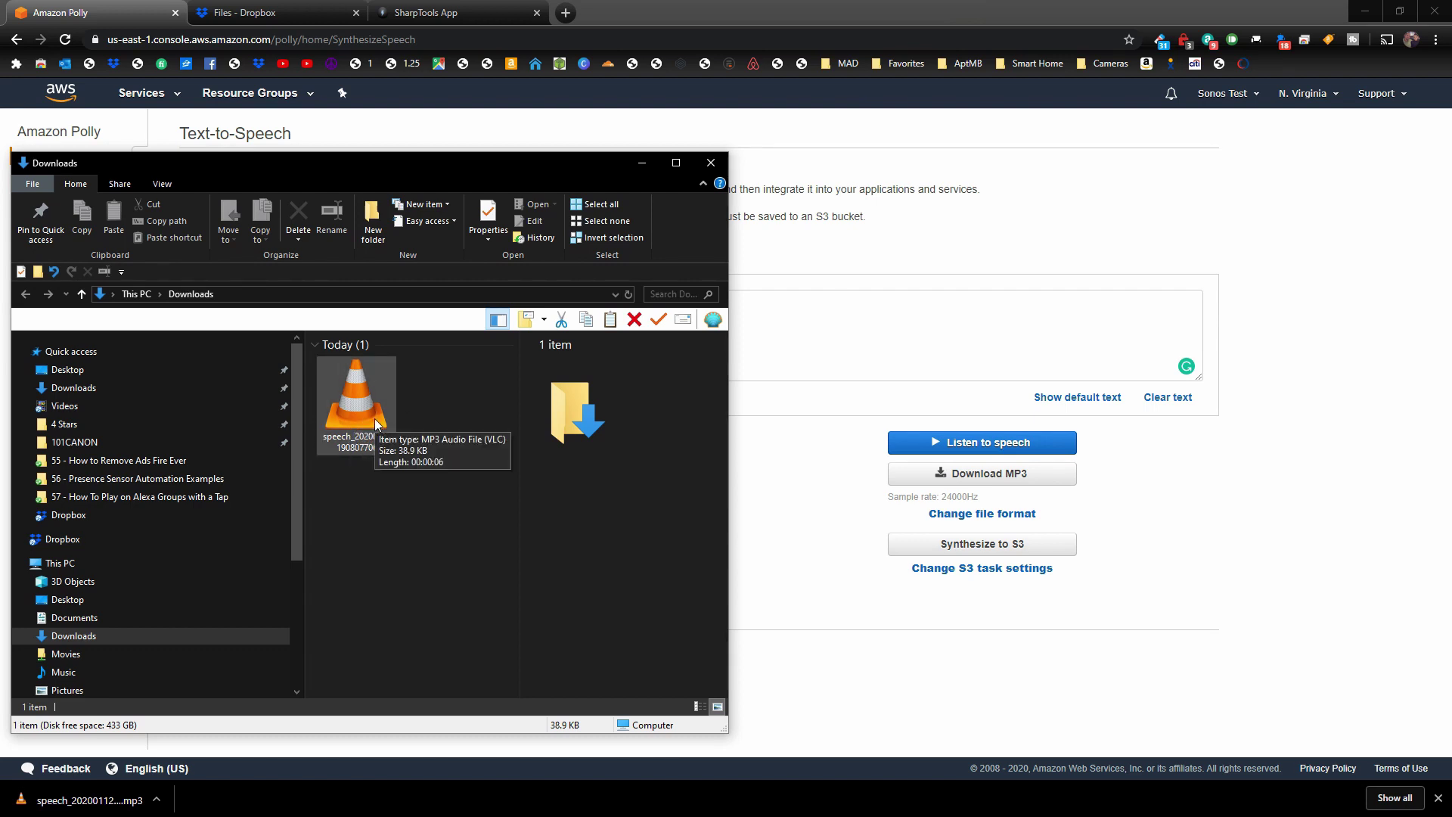
pyautogui.click(293, 13)
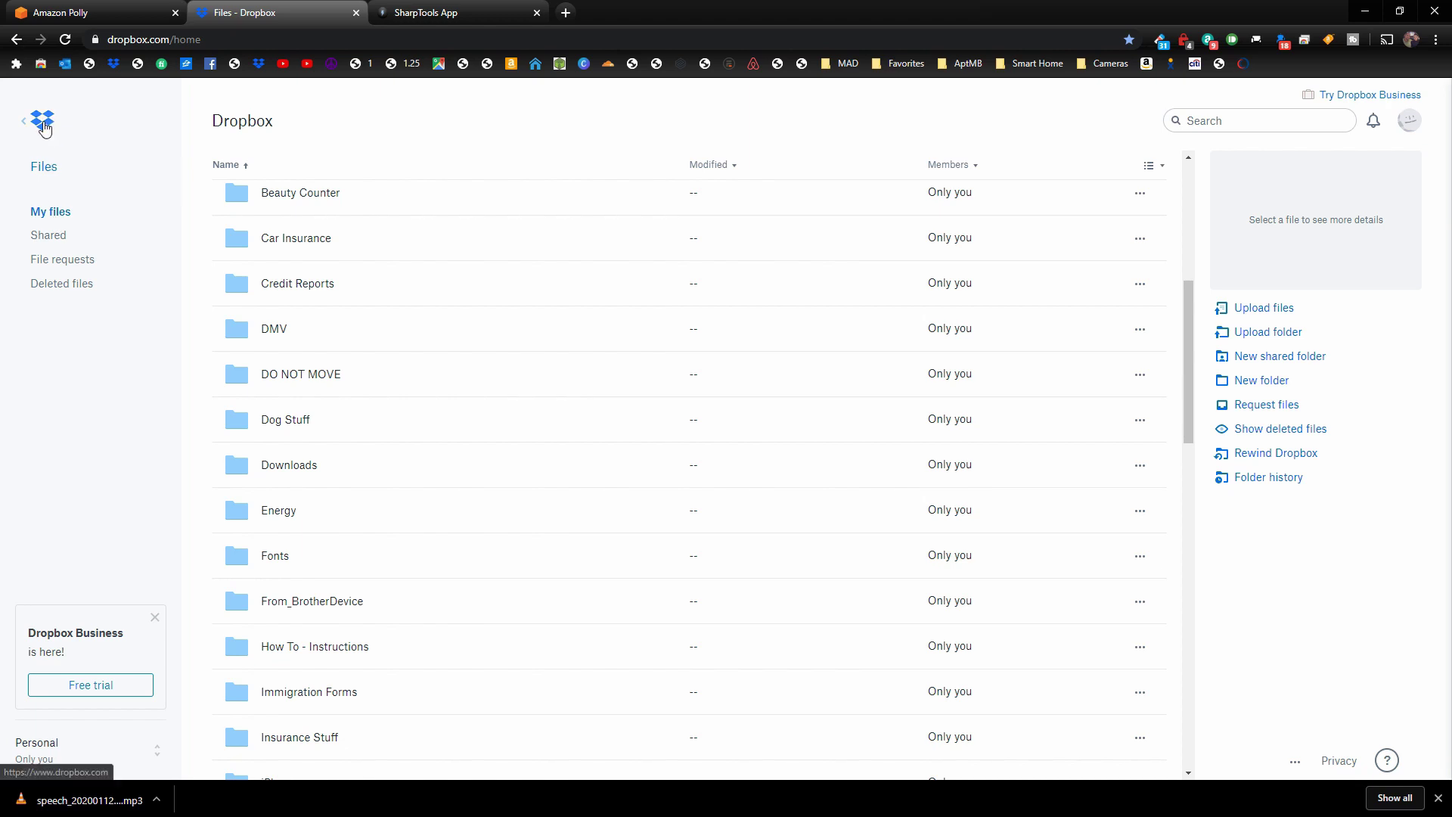
# Step: Scroll through the Dropbox home folder to review its contents
pyautogui.scroll(1, 233, 260)
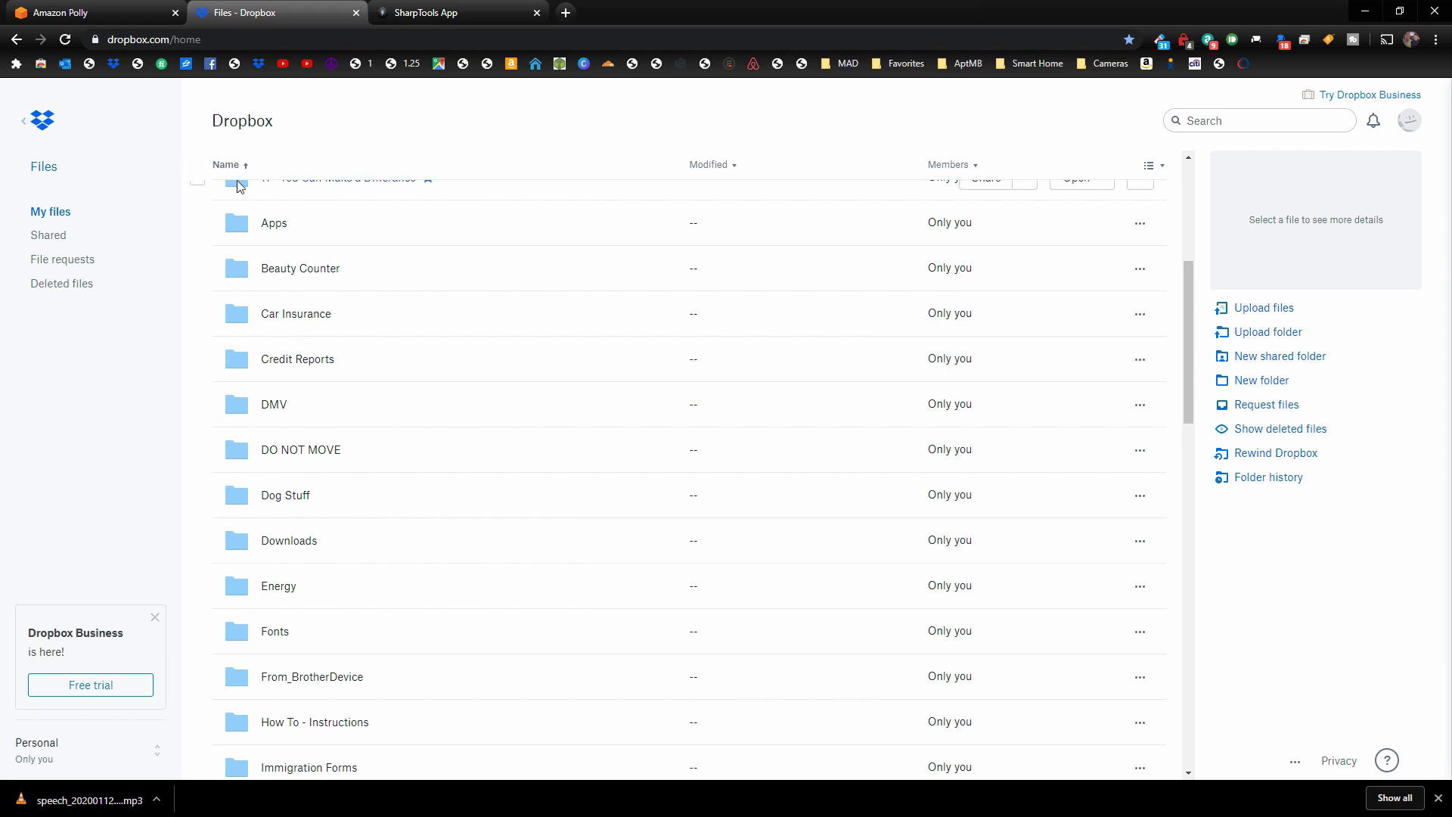
pyautogui.scroll(-2, 355, 363)
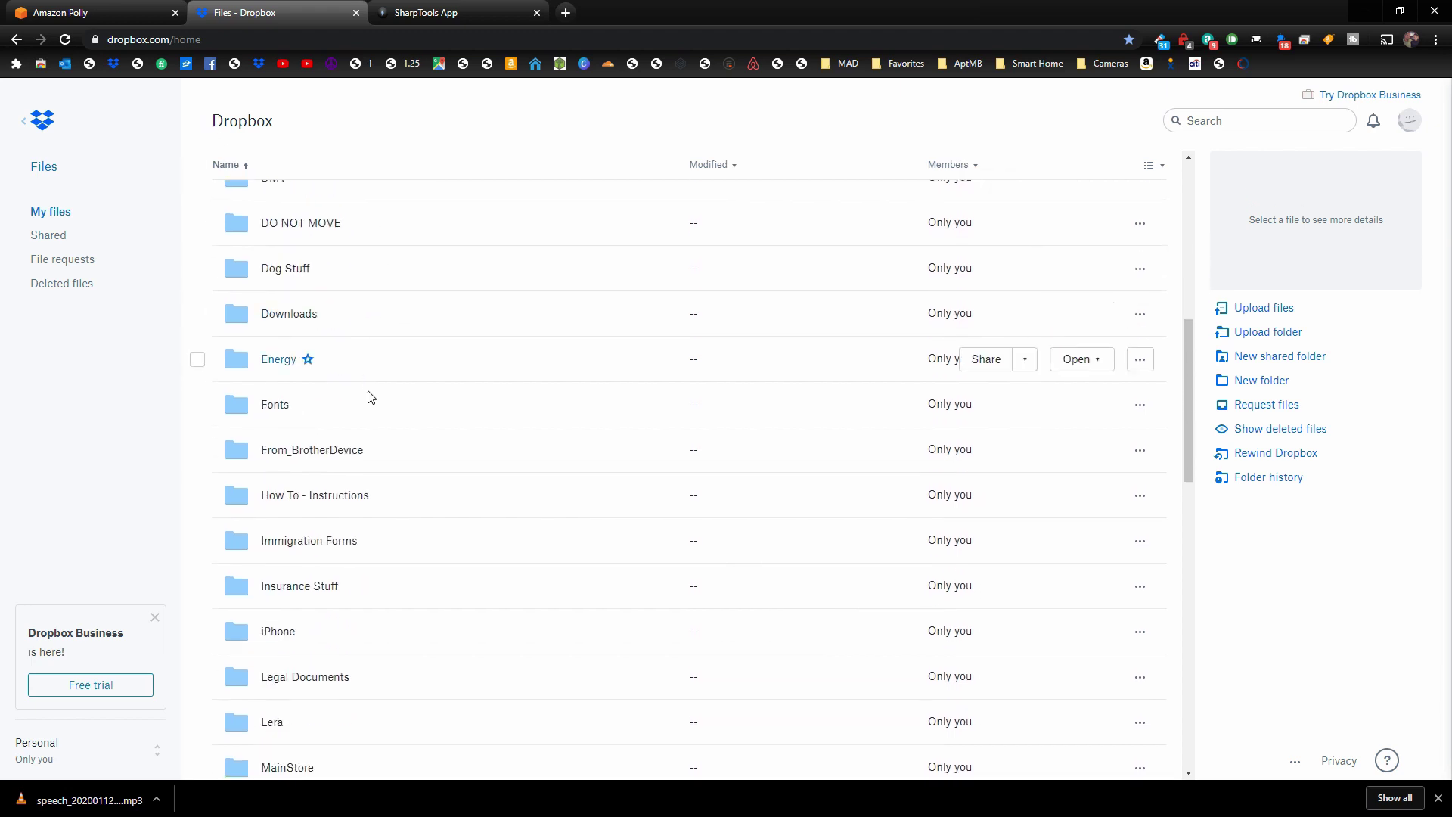
pyautogui.scroll(5, 370, 412)
pyautogui.scroll(-3, 384, 403)
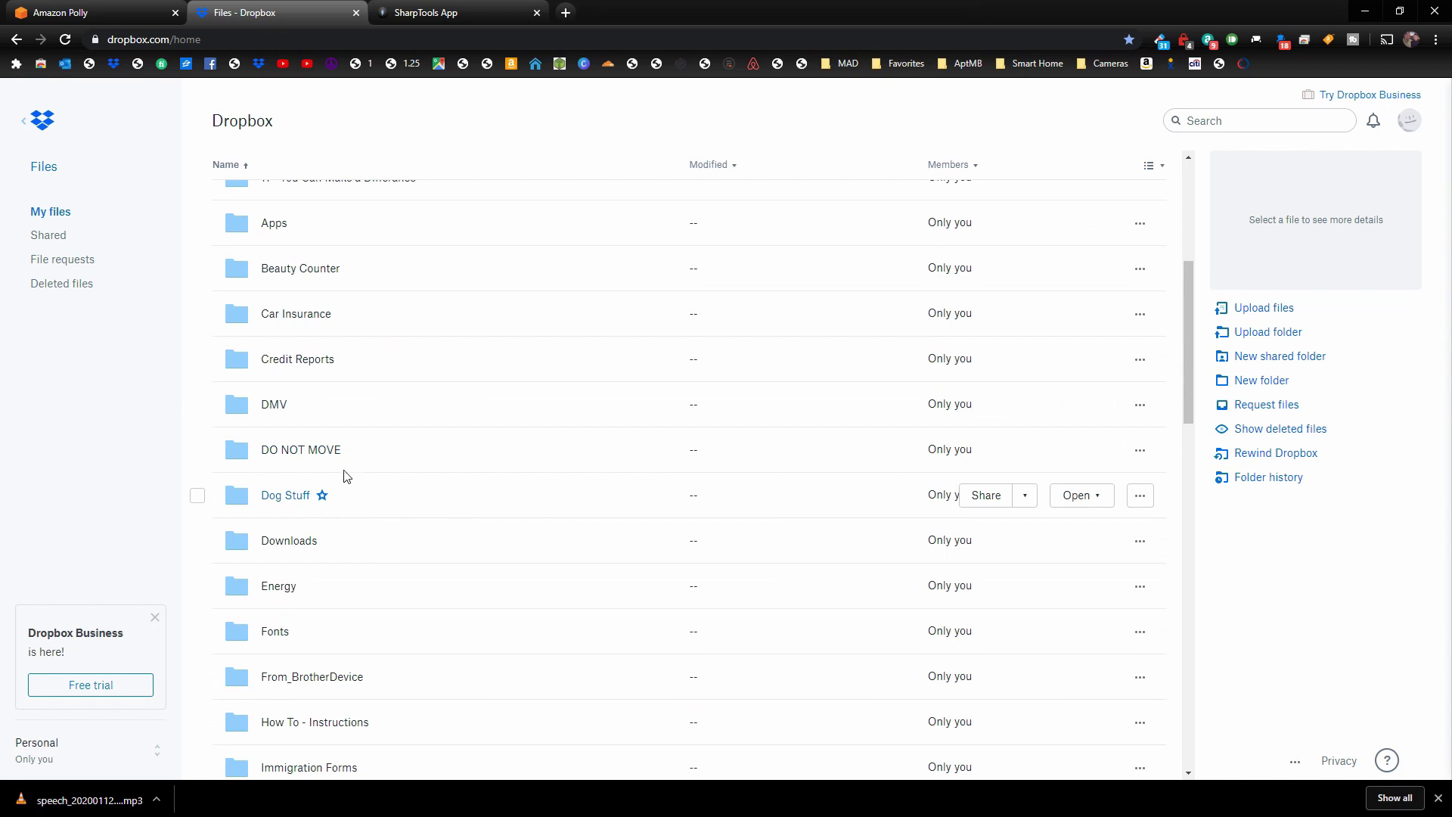
pyautogui.scroll(-4, 464, 464)
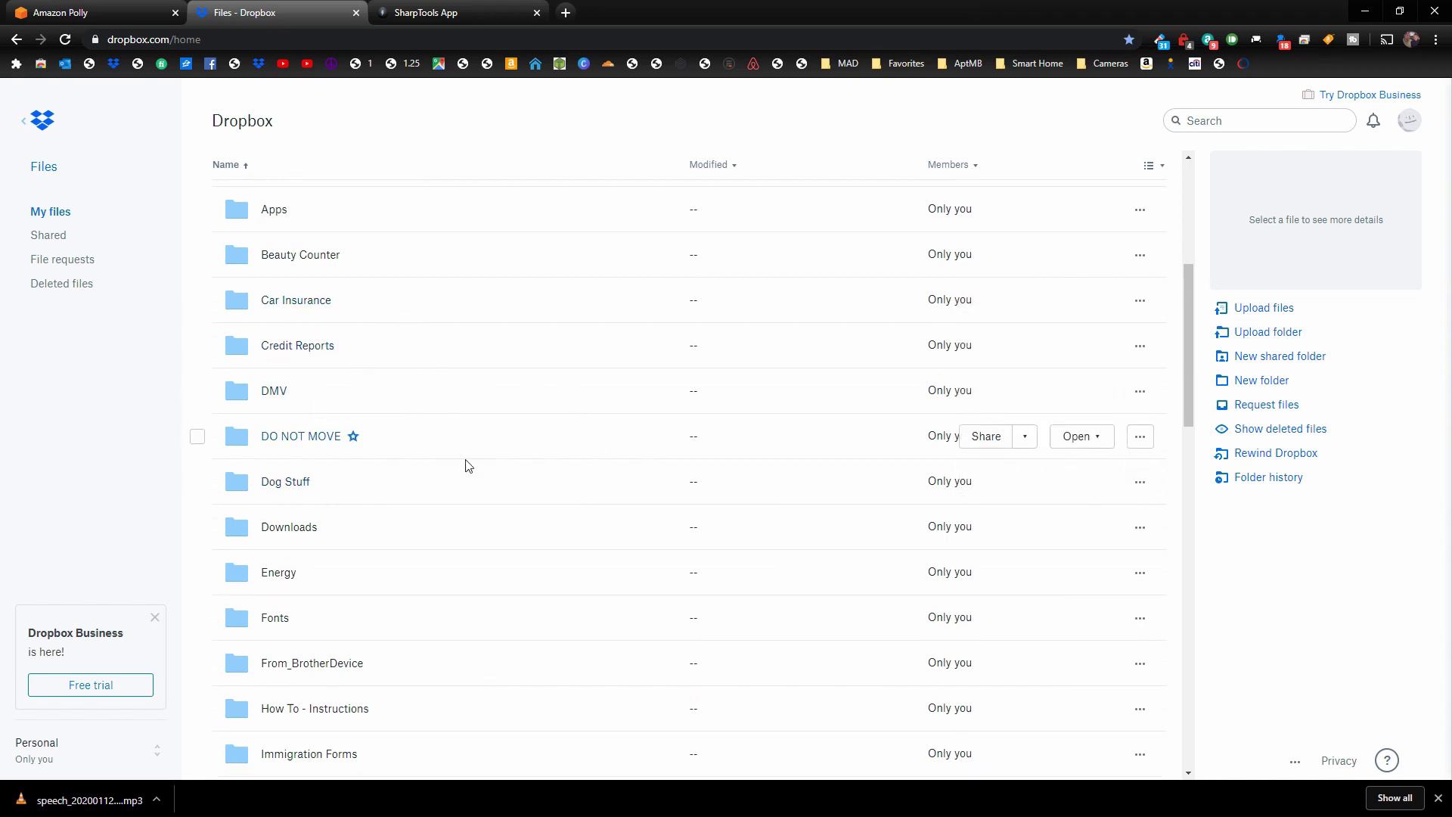
pyautogui.scroll(-2, 475, 487)
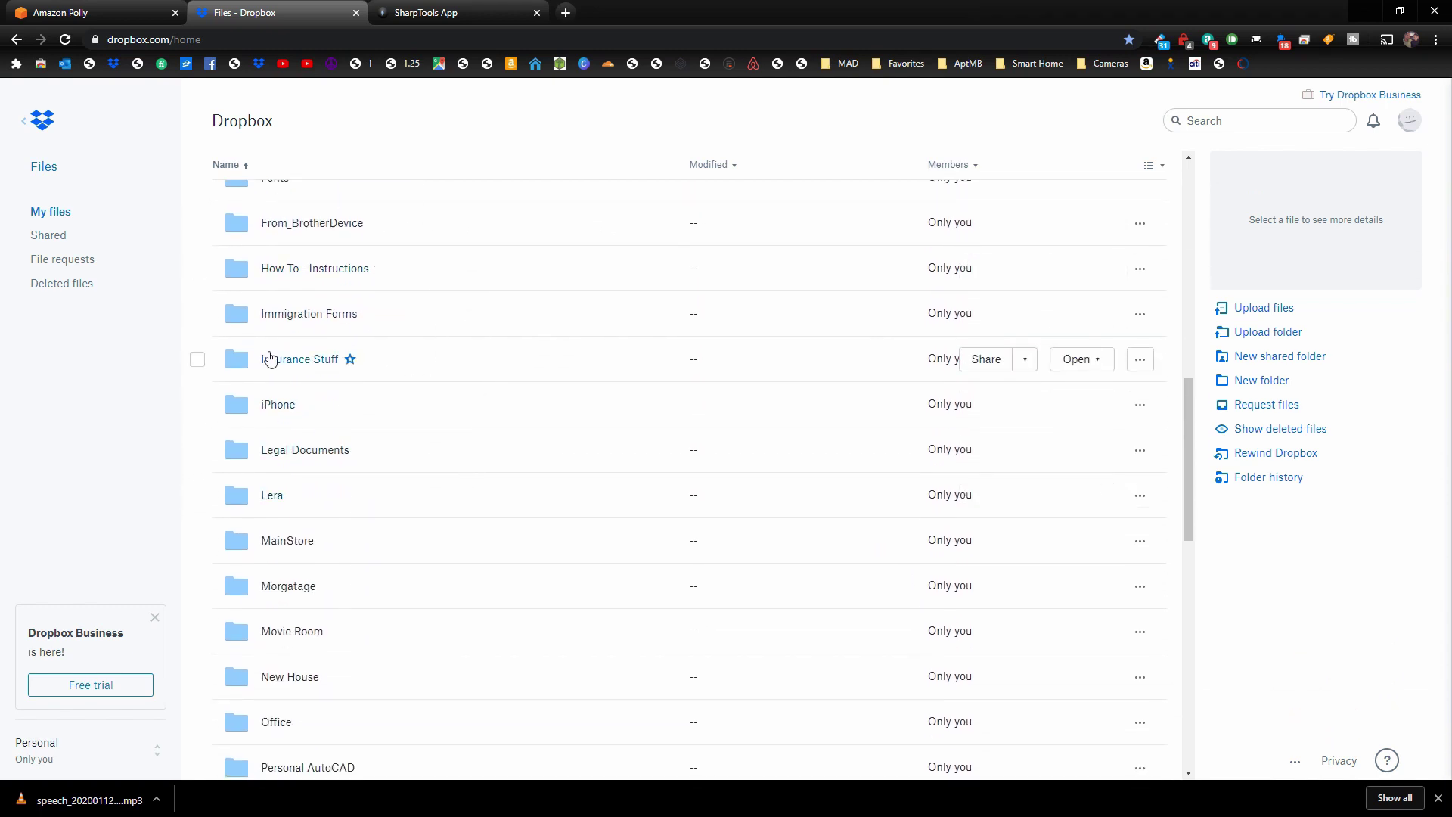
pyautogui.scroll(-4, 315, 311)
pyautogui.scroll(6, 319, 312)
pyautogui.scroll(-4, 336, 306)
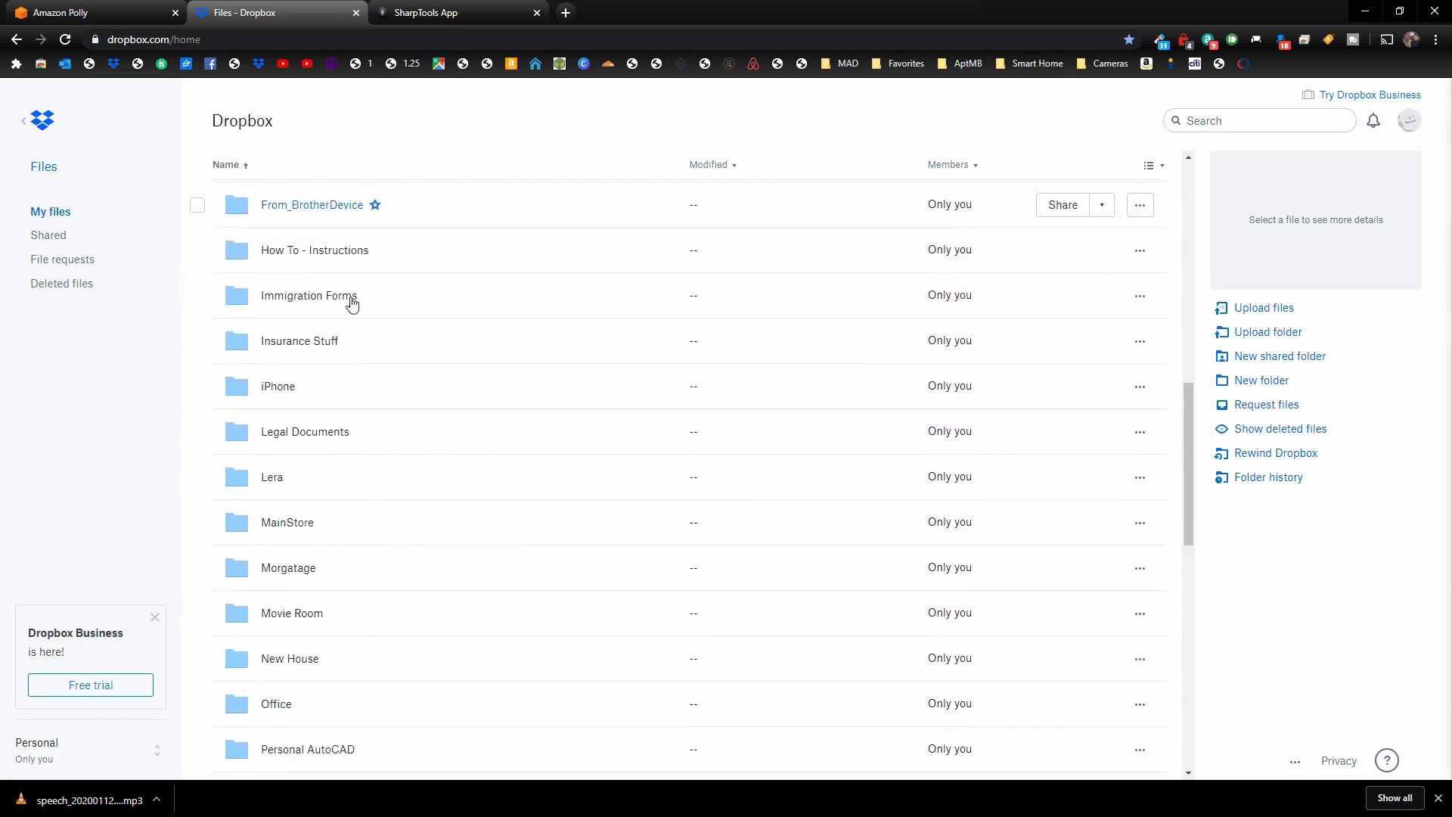
pyautogui.scroll(1, 369, 310)
pyautogui.scroll(-10, 371, 310)
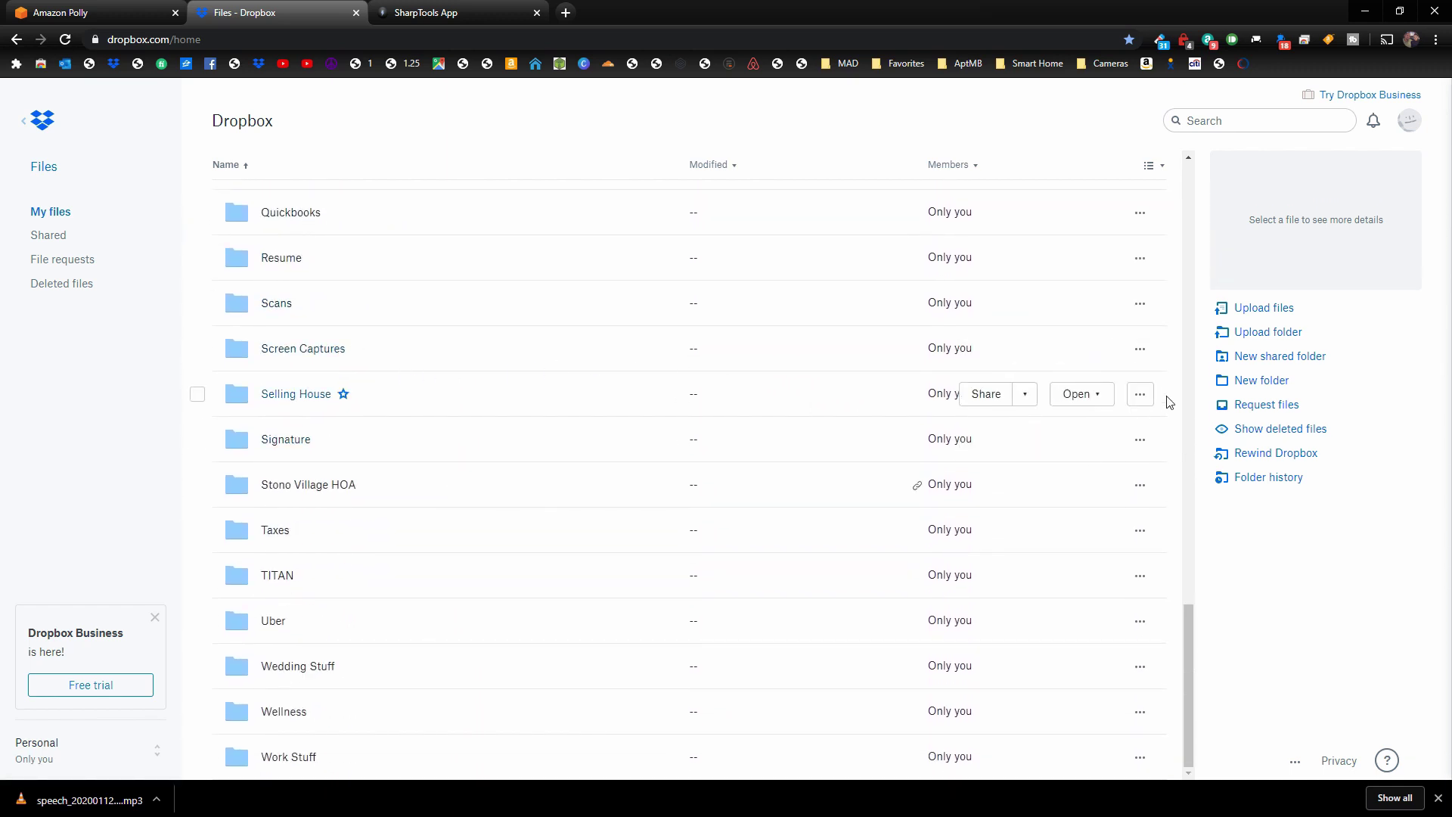
# Step: Create a new Dropbox folder named 'Audio Files'
pyautogui.click(1247, 381)
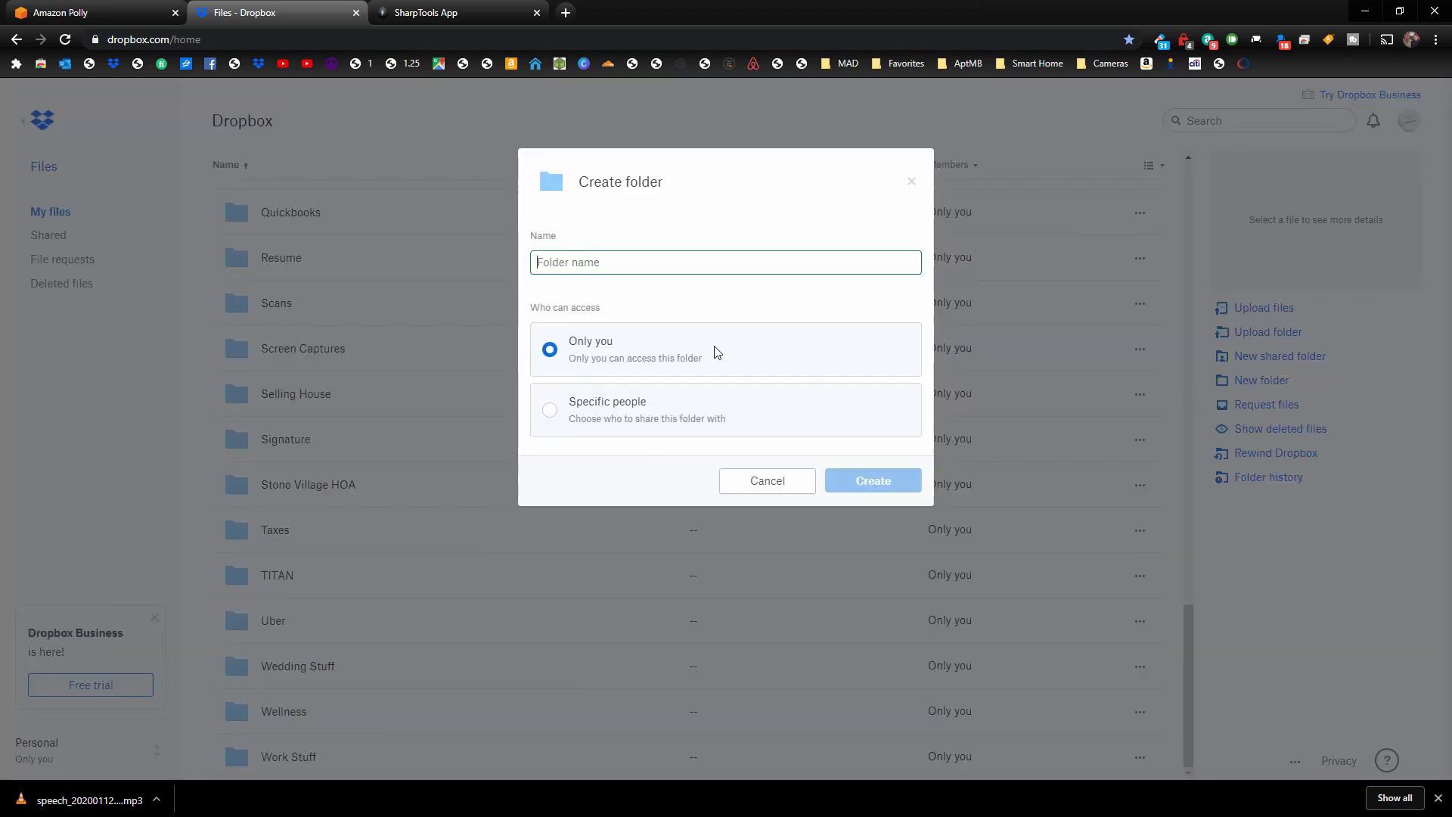
pyautogui.write('Audio Files')
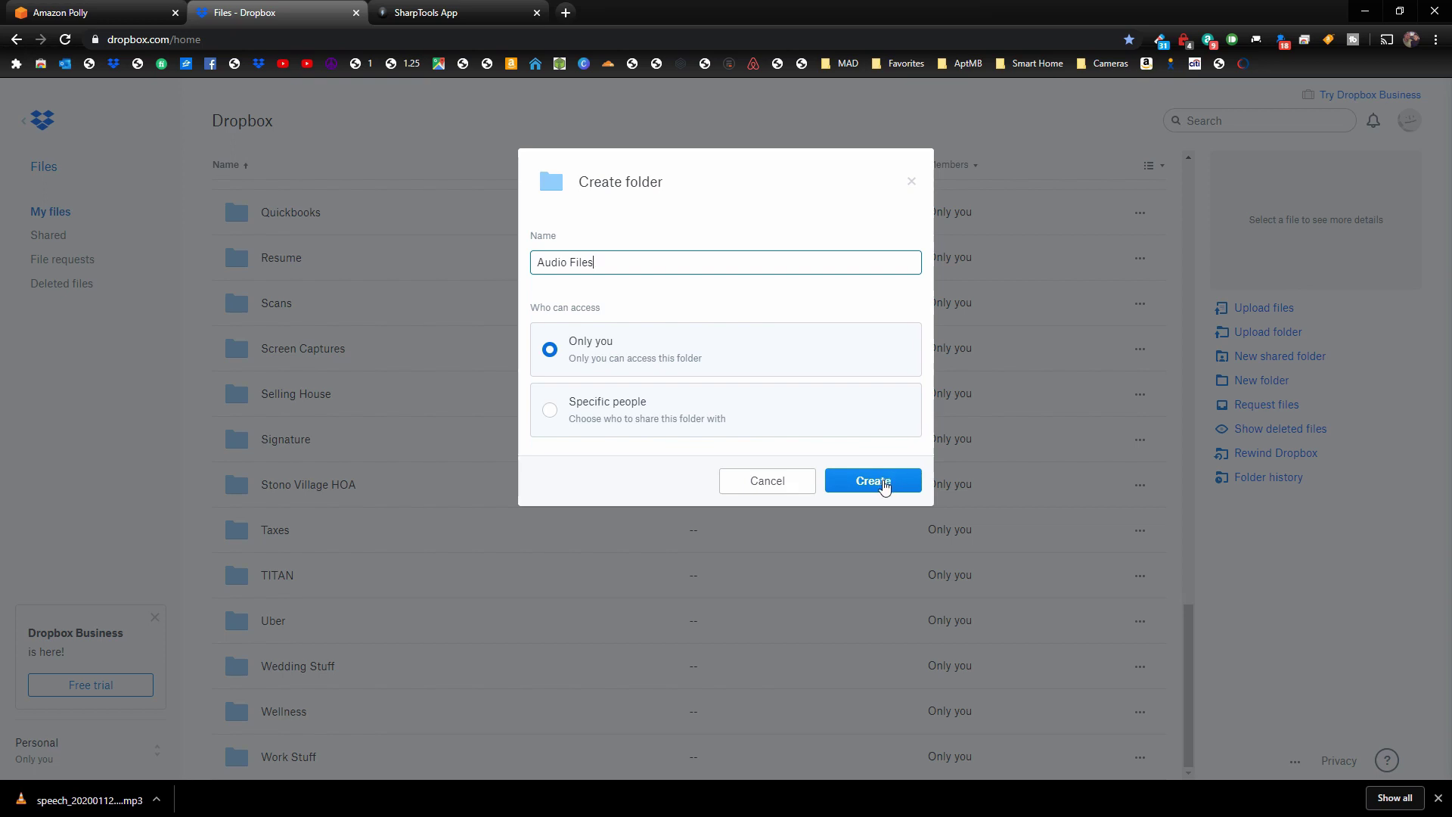
pyautogui.click(881, 483)
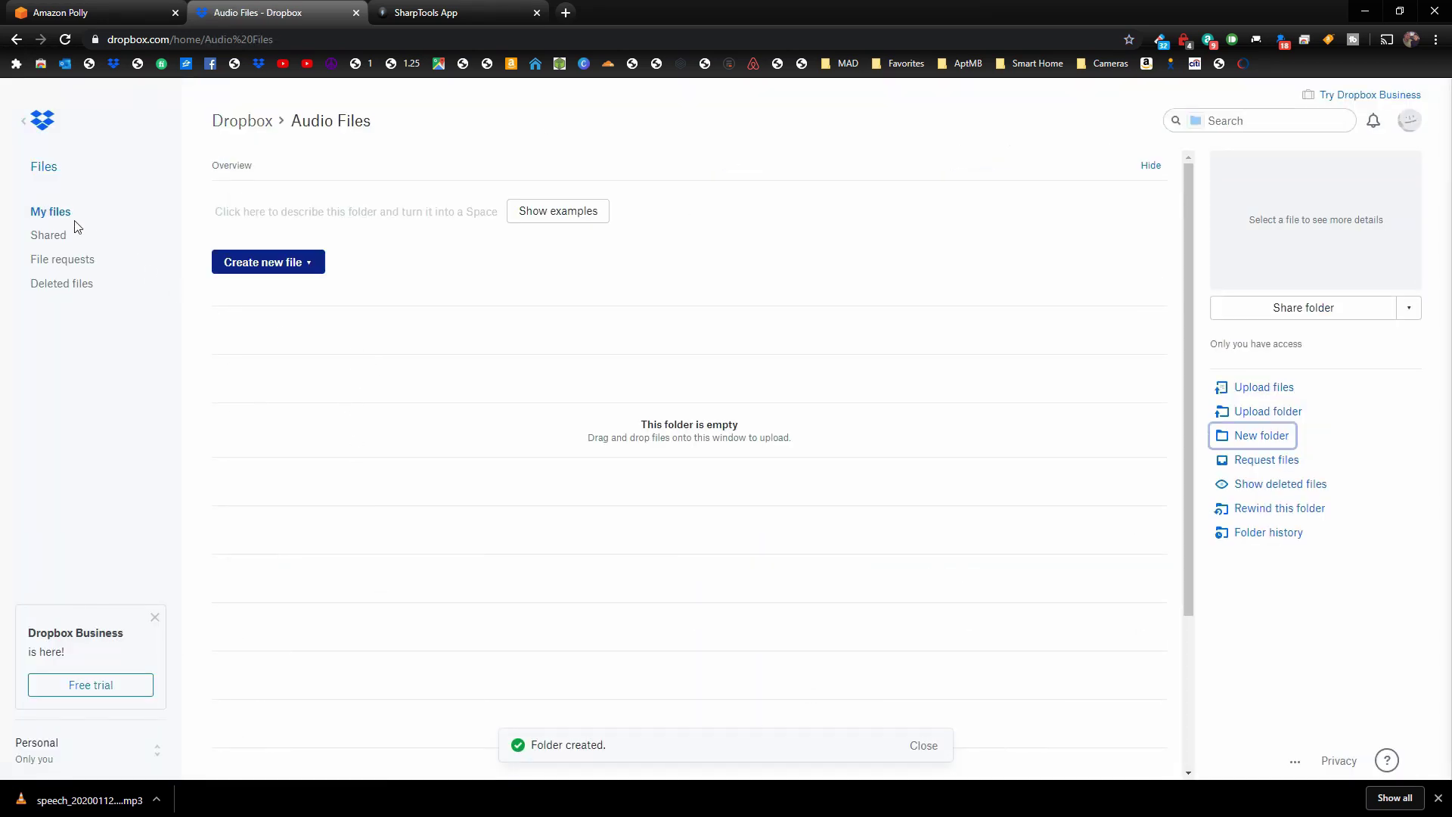
pyautogui.click(53, 217)
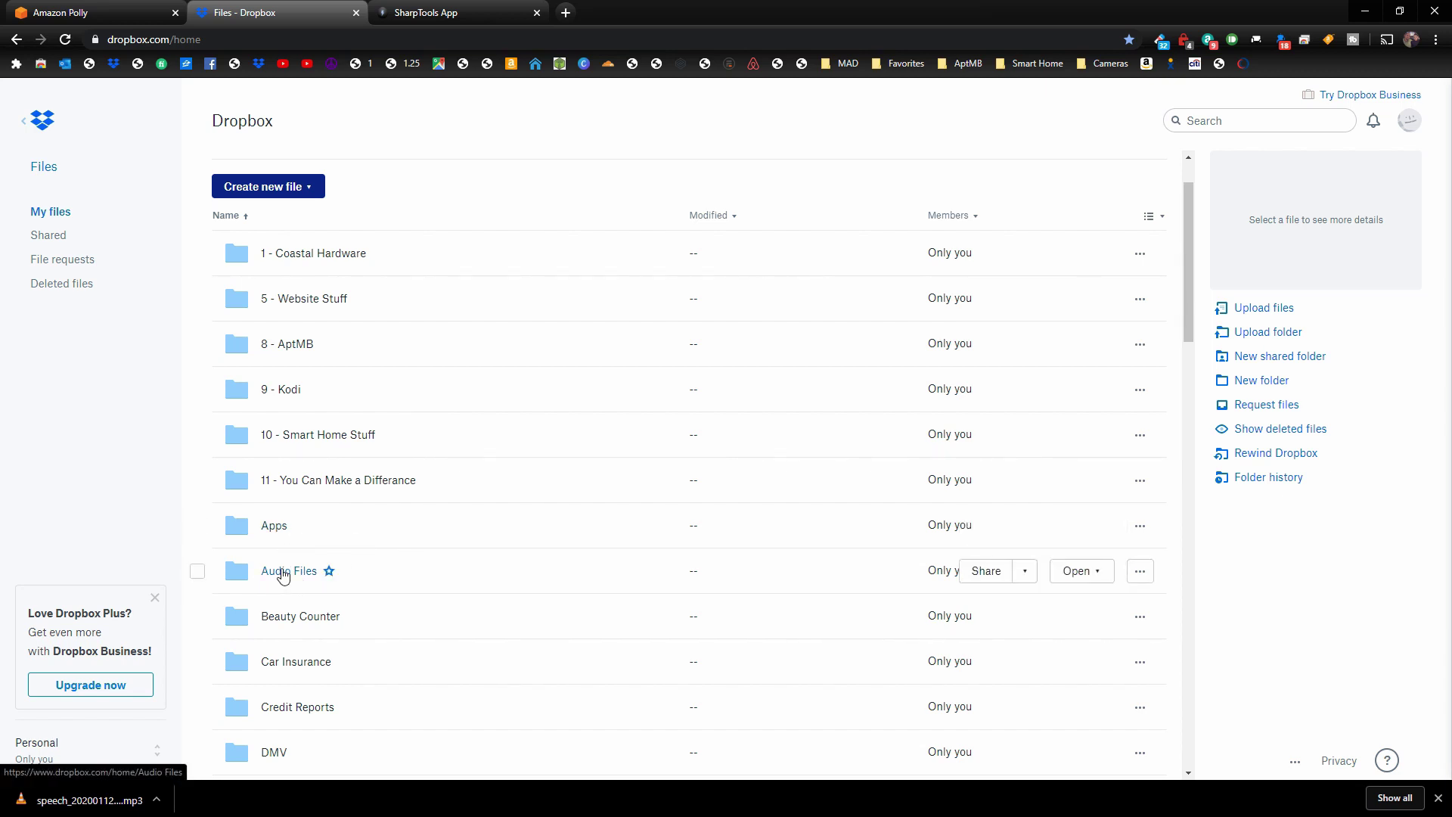
# Step: Drag speech_20200112190807706.mp3 from Downloads into Audio Files and preview the uploaded file
pyautogui.click(283, 573)
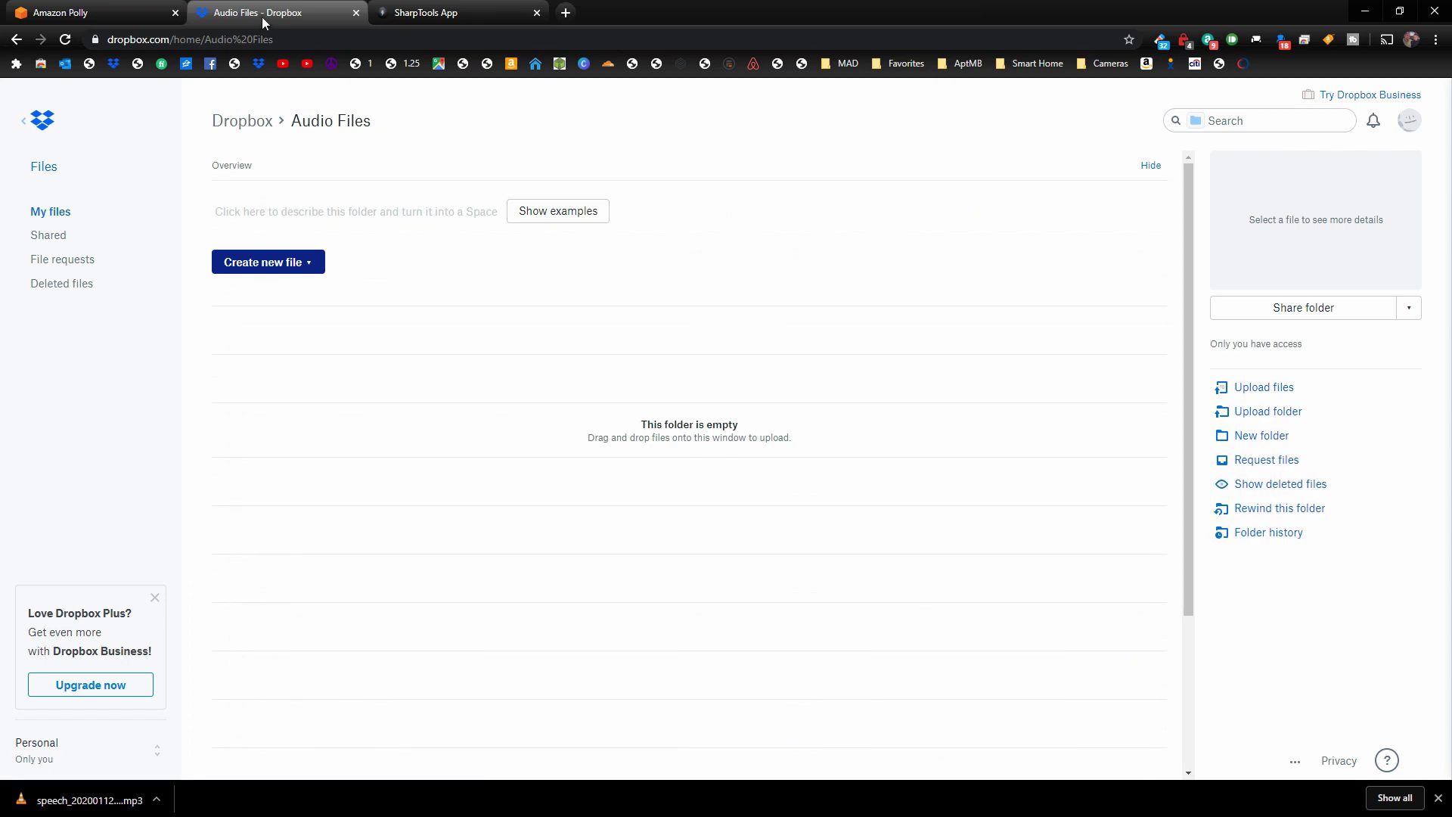
pyautogui.press('super+e')
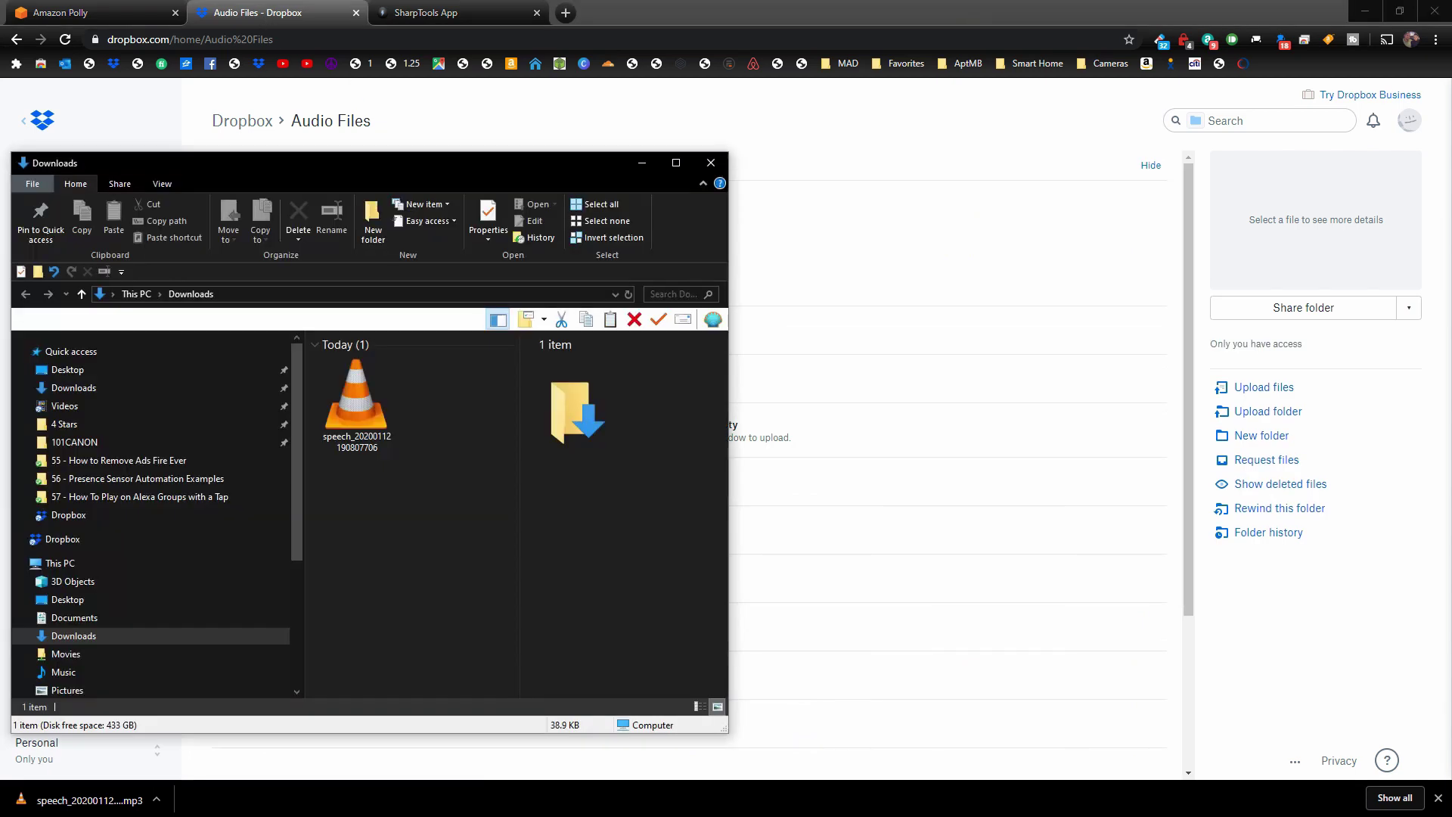
pyautogui.moveTo(298, 163); pyautogui.dragTo(1009, 133)
pyautogui.moveTo(1067, 371); pyautogui.dragTo(558, 451)
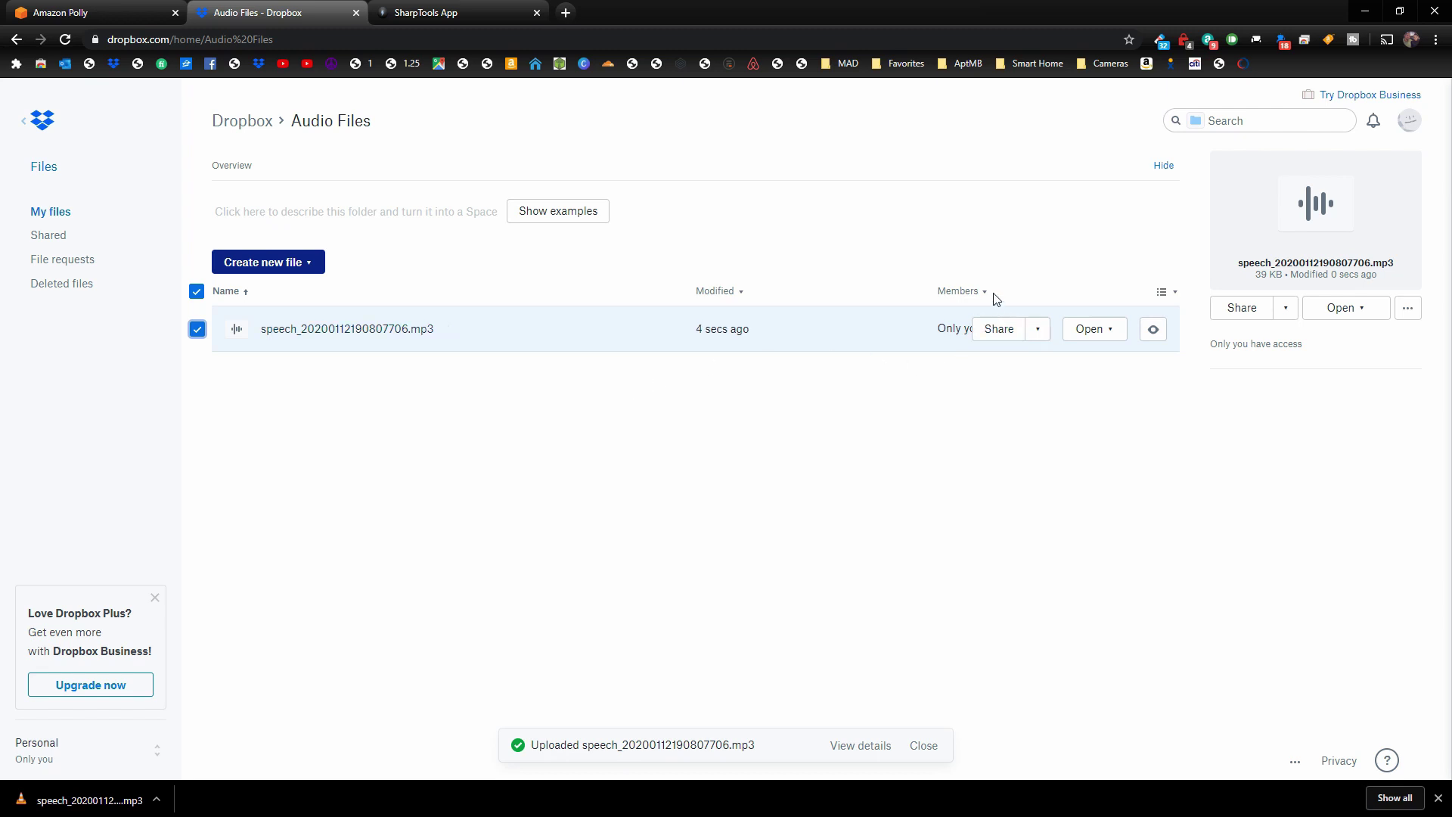
pyautogui.click(361, 330)
# Step: Preview the speech MP3, then create its view-only Dropbox share link and select the link
pyautogui.click(50, 720)
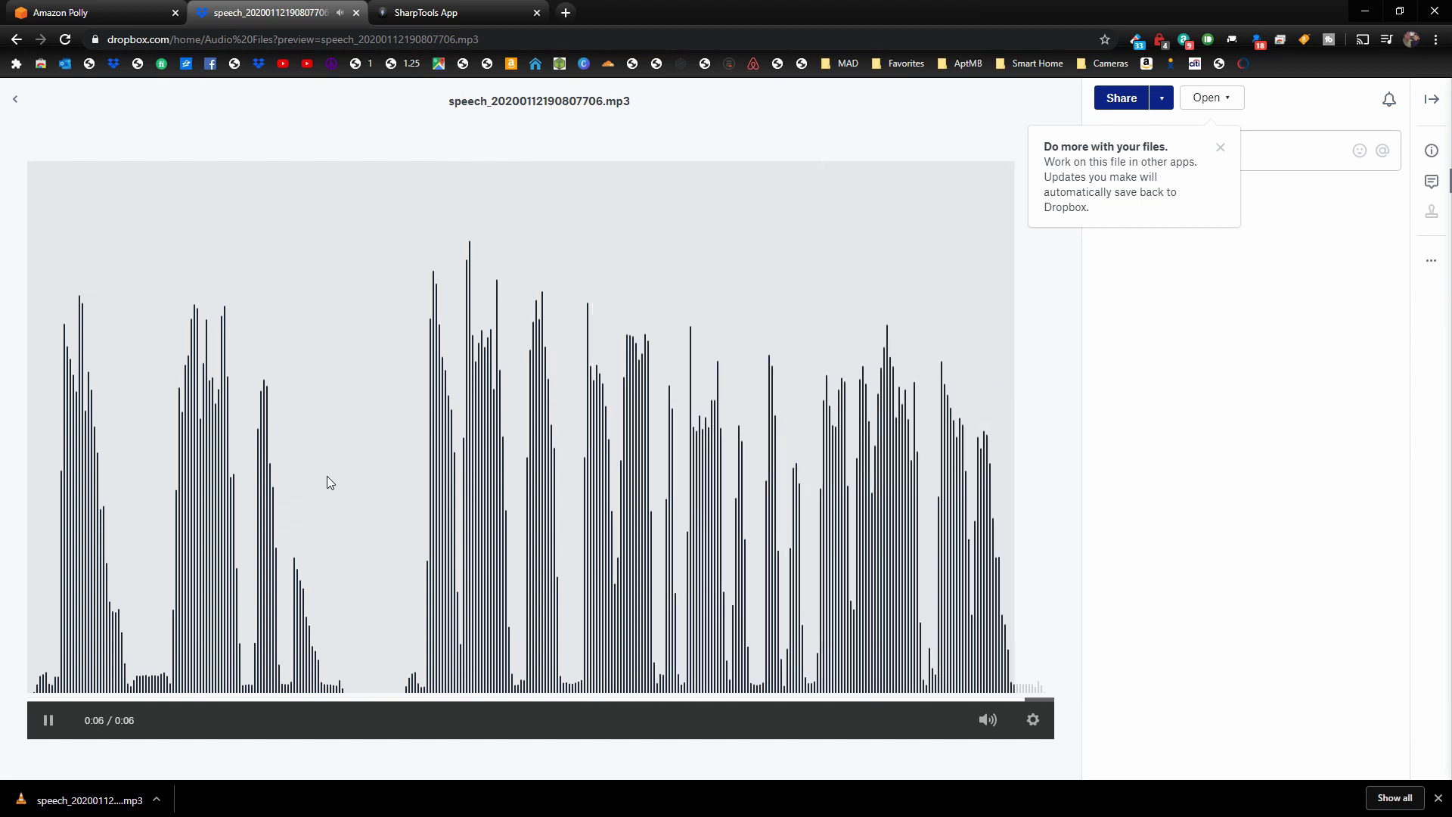
pyautogui.press('Escape')
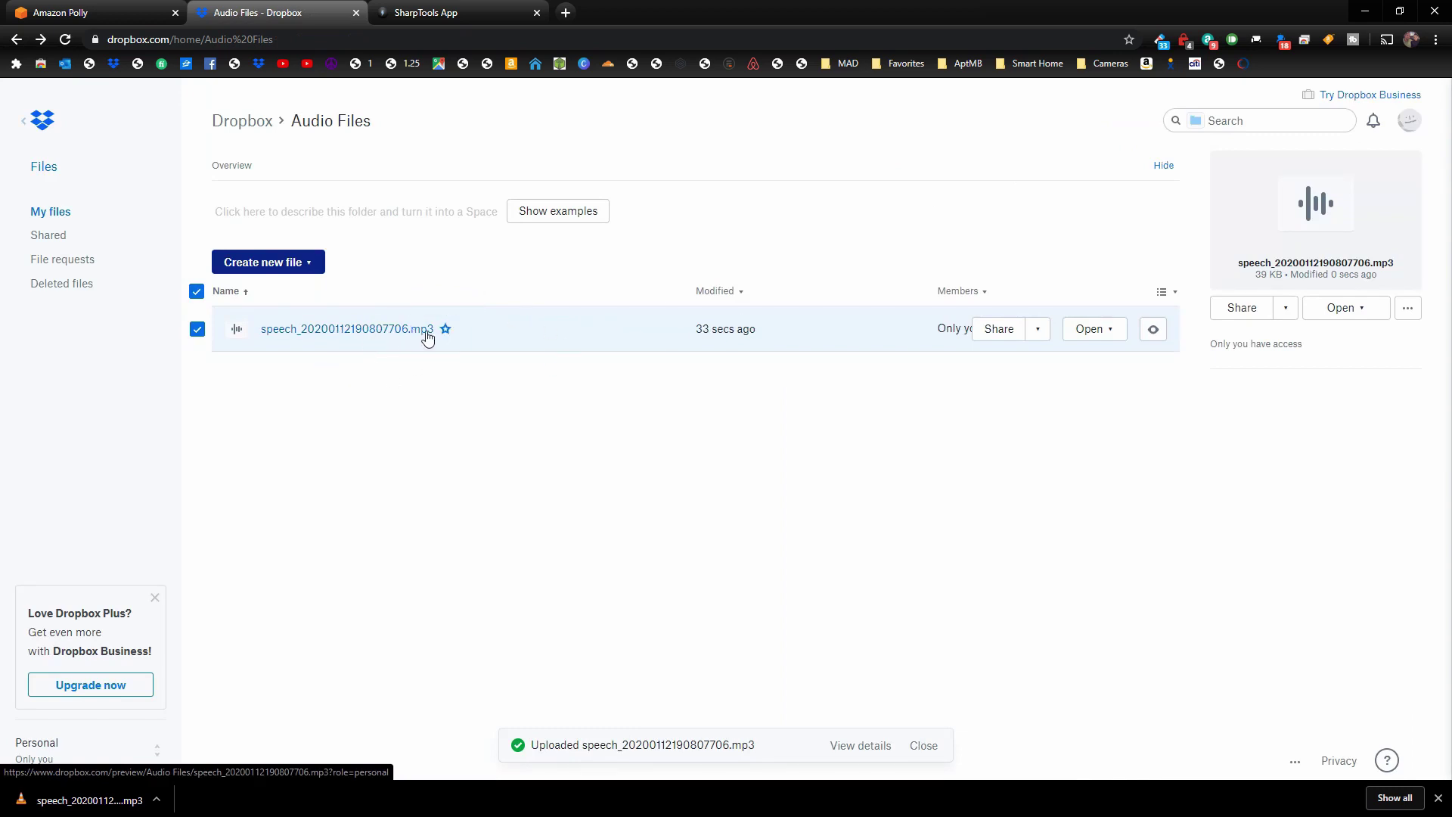
pyautogui.click(1004, 334)
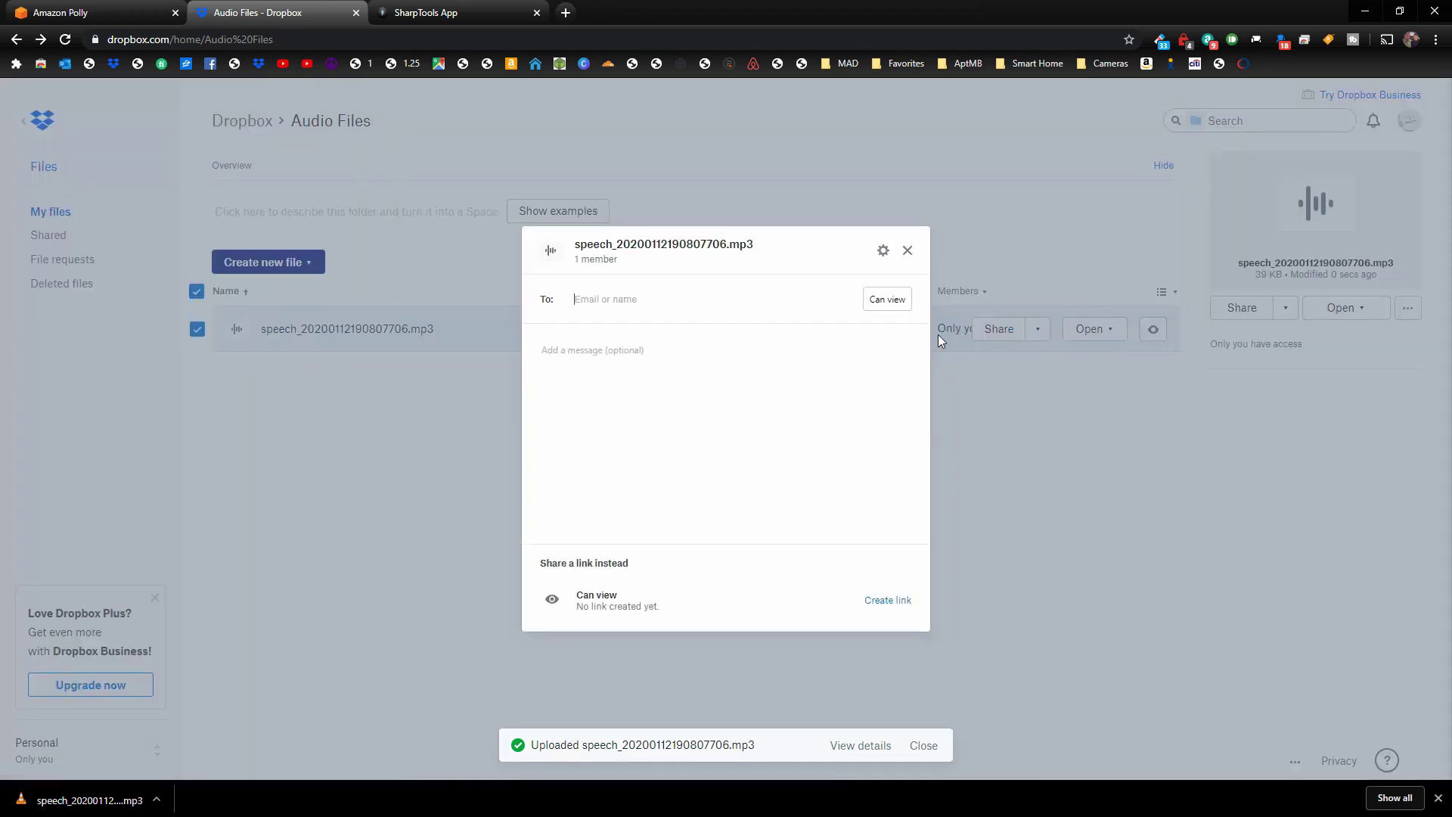
pyautogui.click(882, 602)
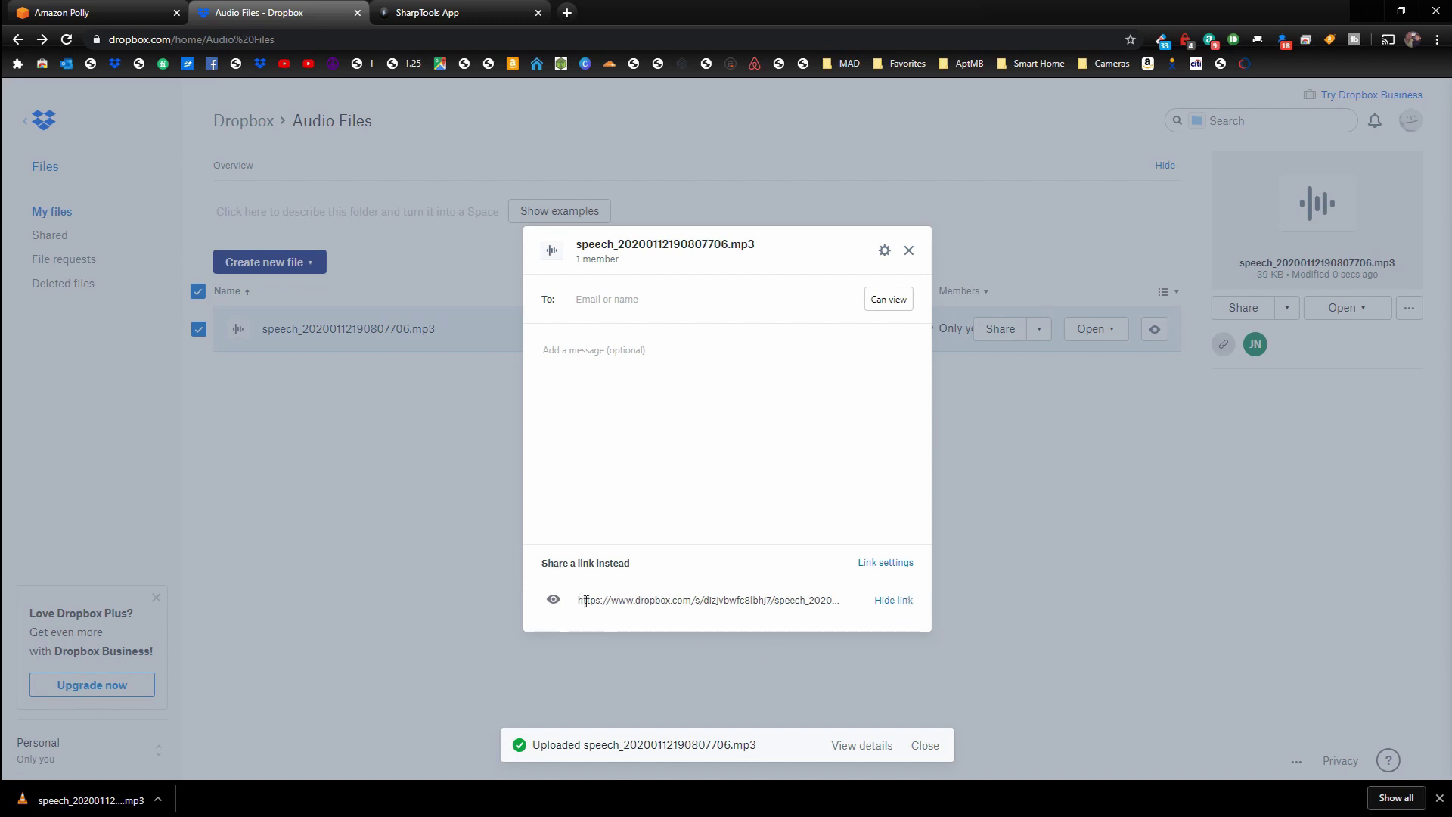
pyautogui.moveTo(578, 601); pyautogui.dragTo(879, 612)
pyautogui.press('super+c')
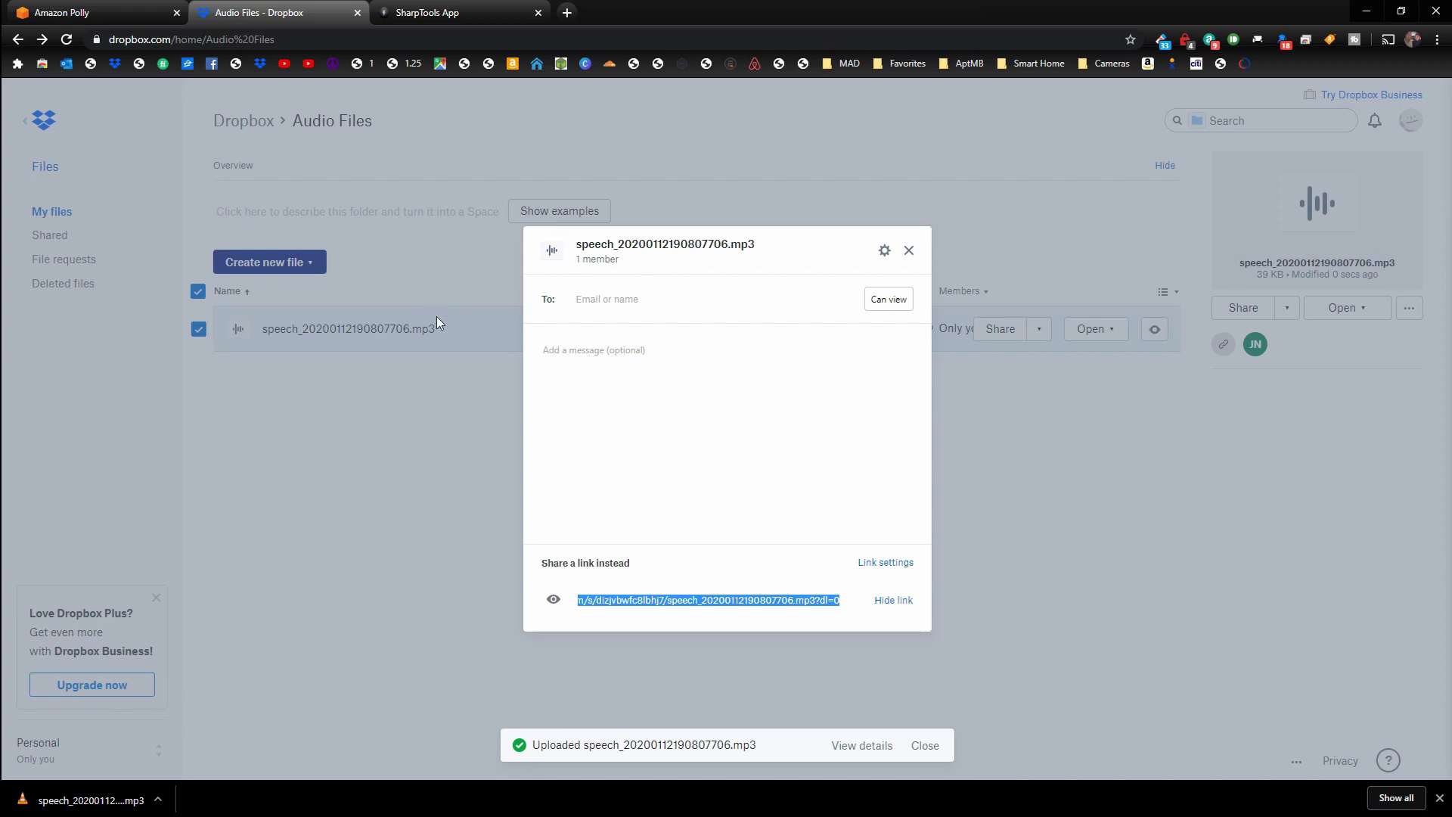
# Step: Paste the Dropbox share link into a new tab and load it
pyautogui.click(566, 13)
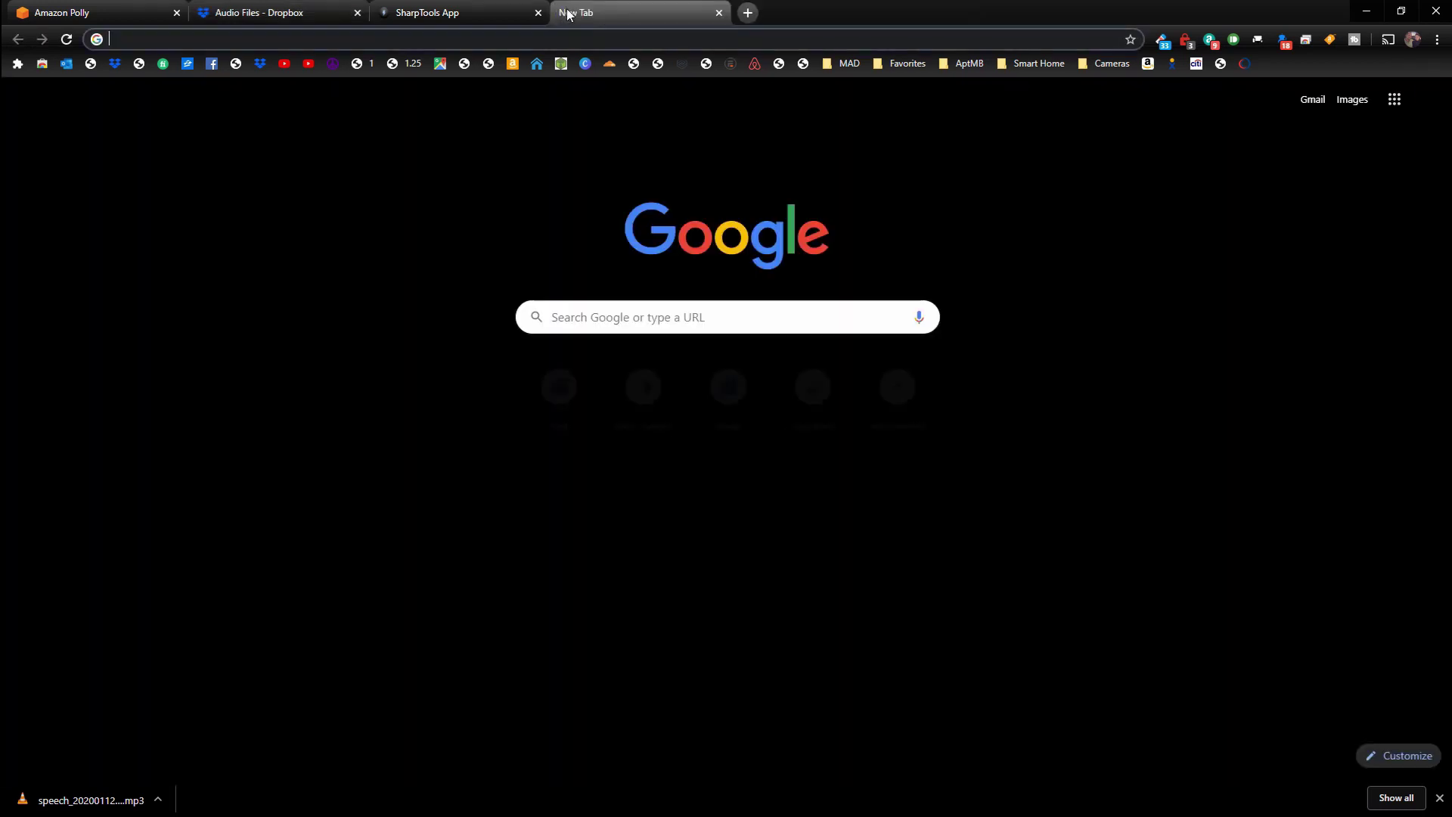
pyautogui.rightClick(147, 38)
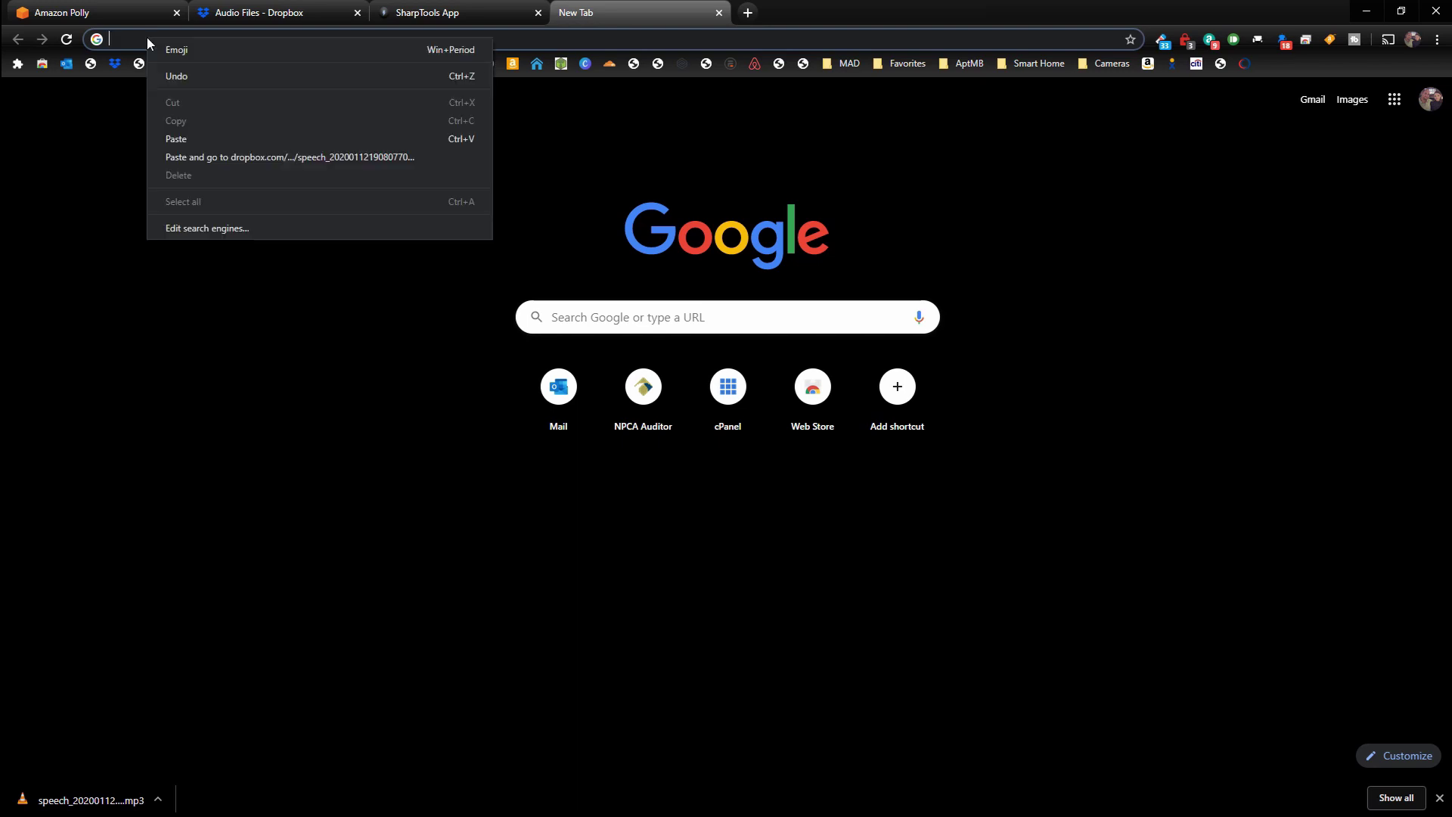
pyautogui.click(181, 139)
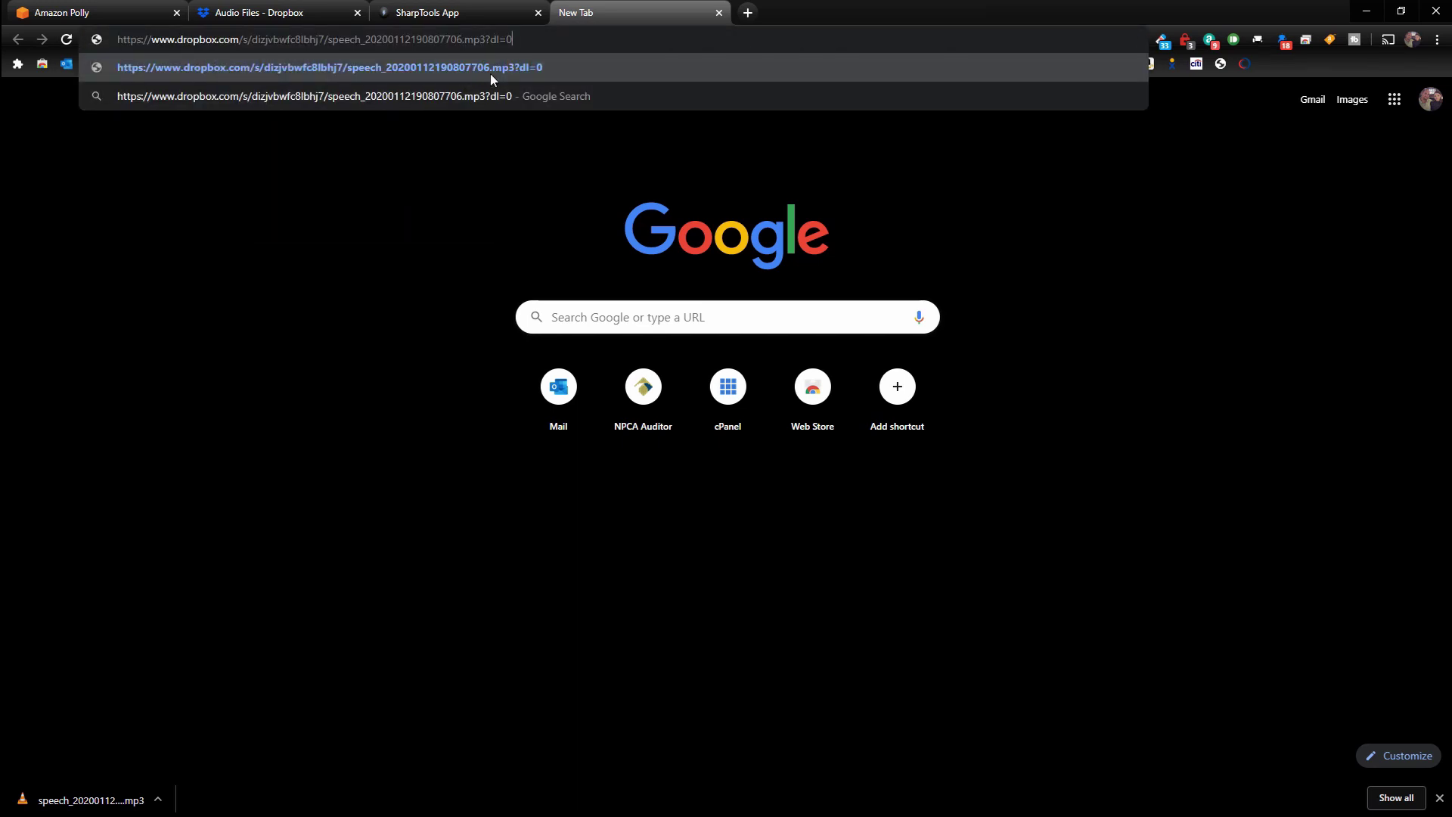
pyautogui.press('Return')
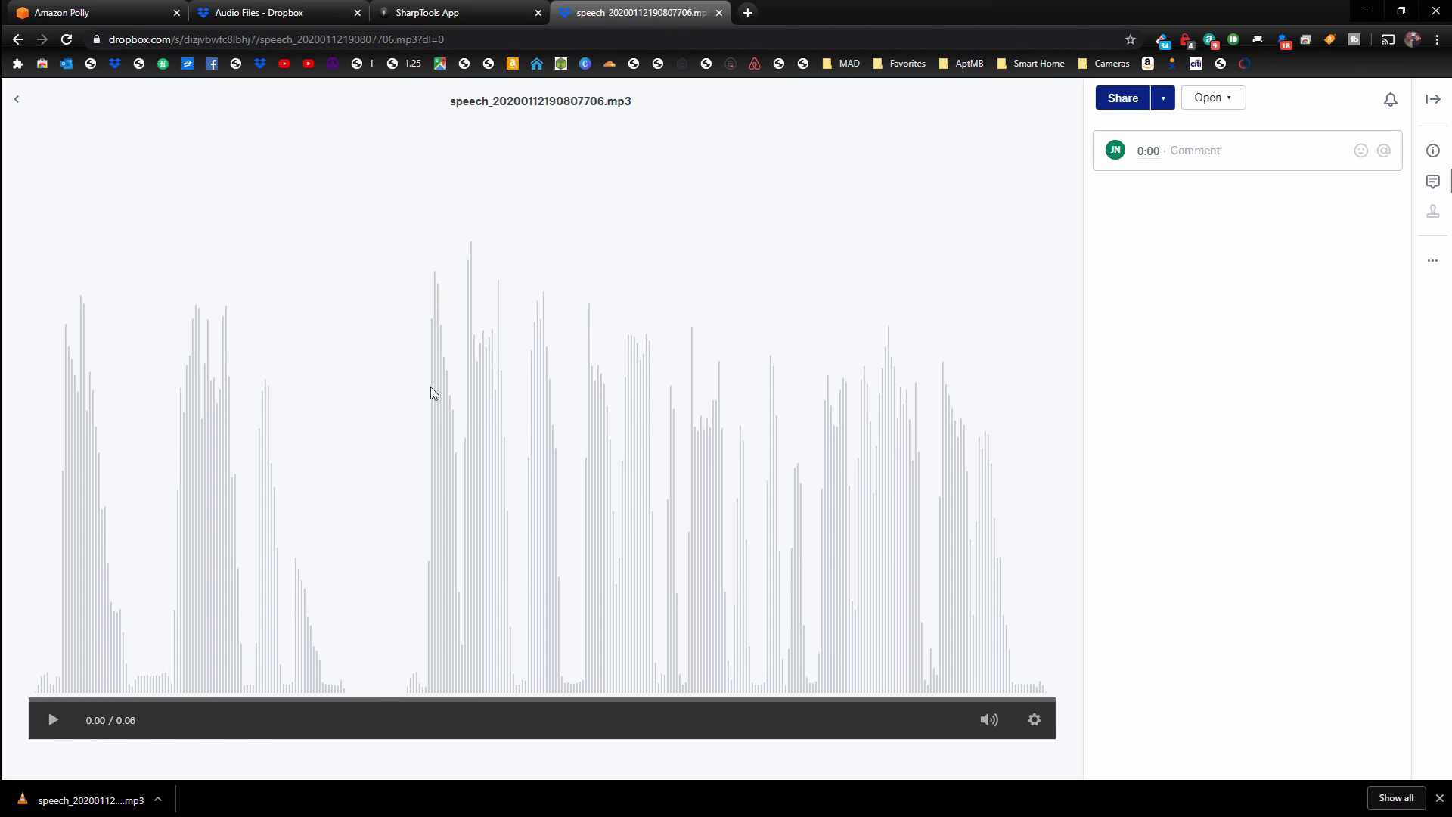
# Step: Change the link's dl=0 ending to raw=1 and load the direct audio link
pyautogui.click(426, 39)
pyautogui.doubleClick(490, 39)
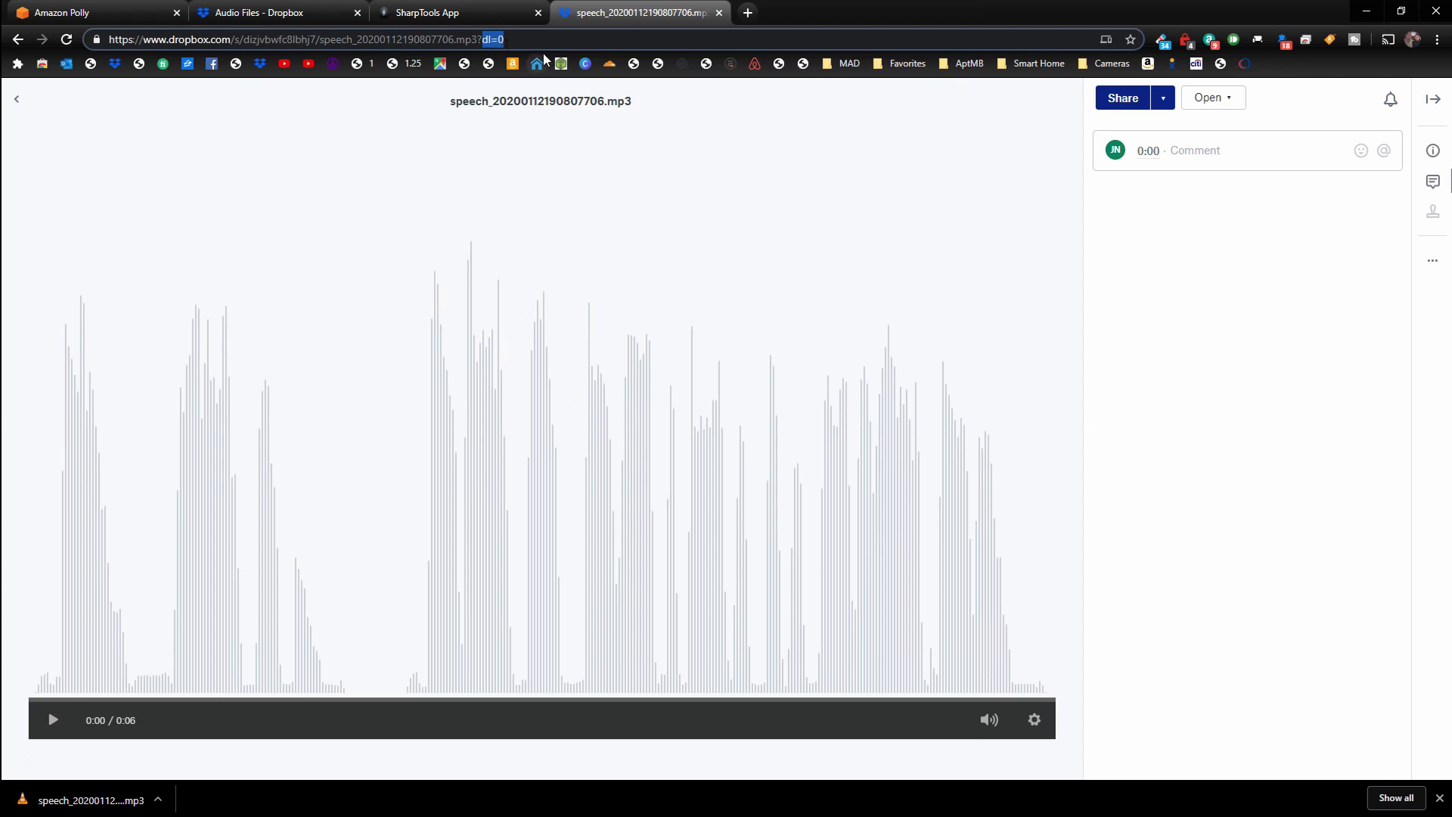
pyautogui.write('raw')
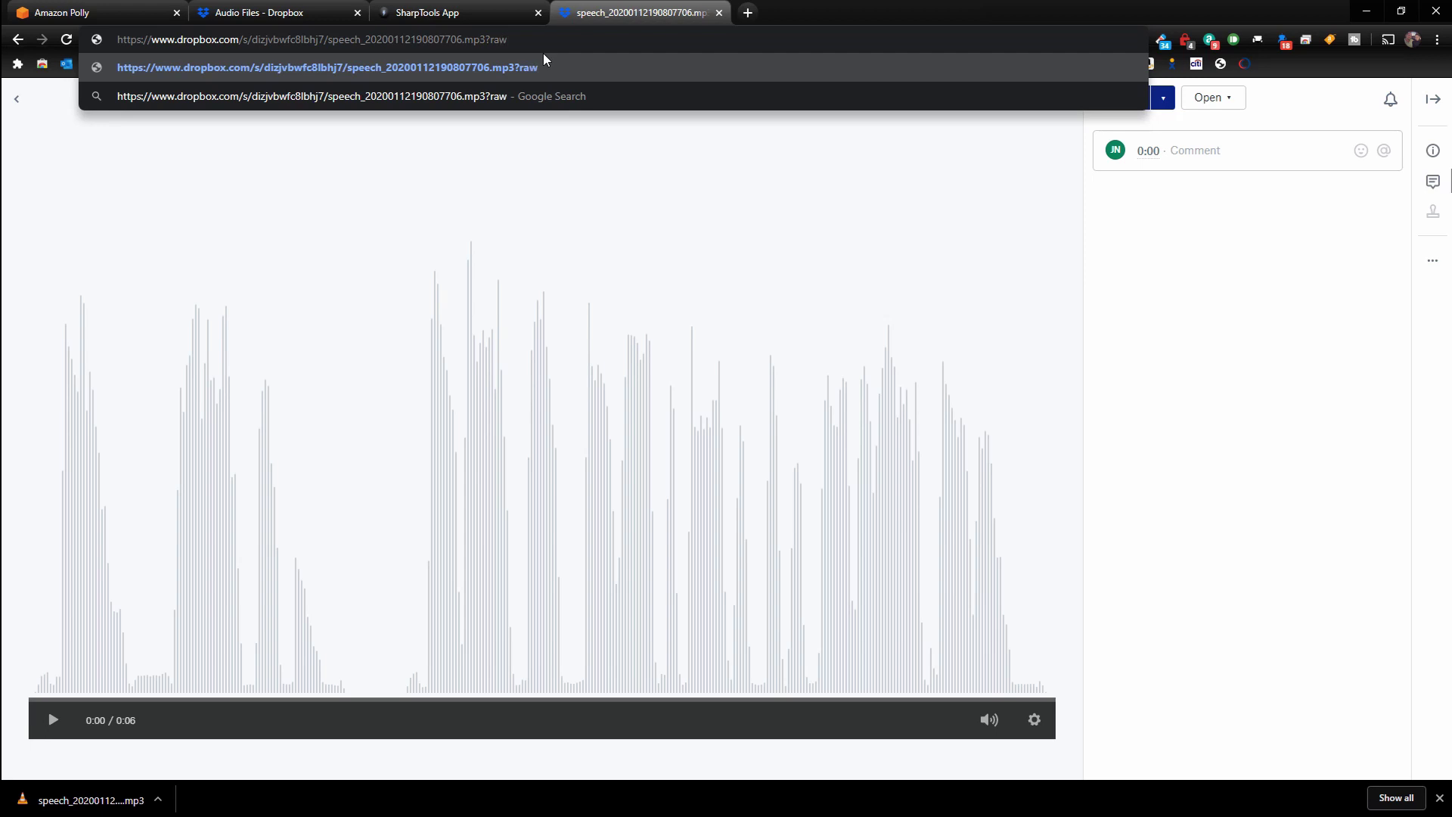
pyautogui.write('=1')
pyautogui.press('Return')
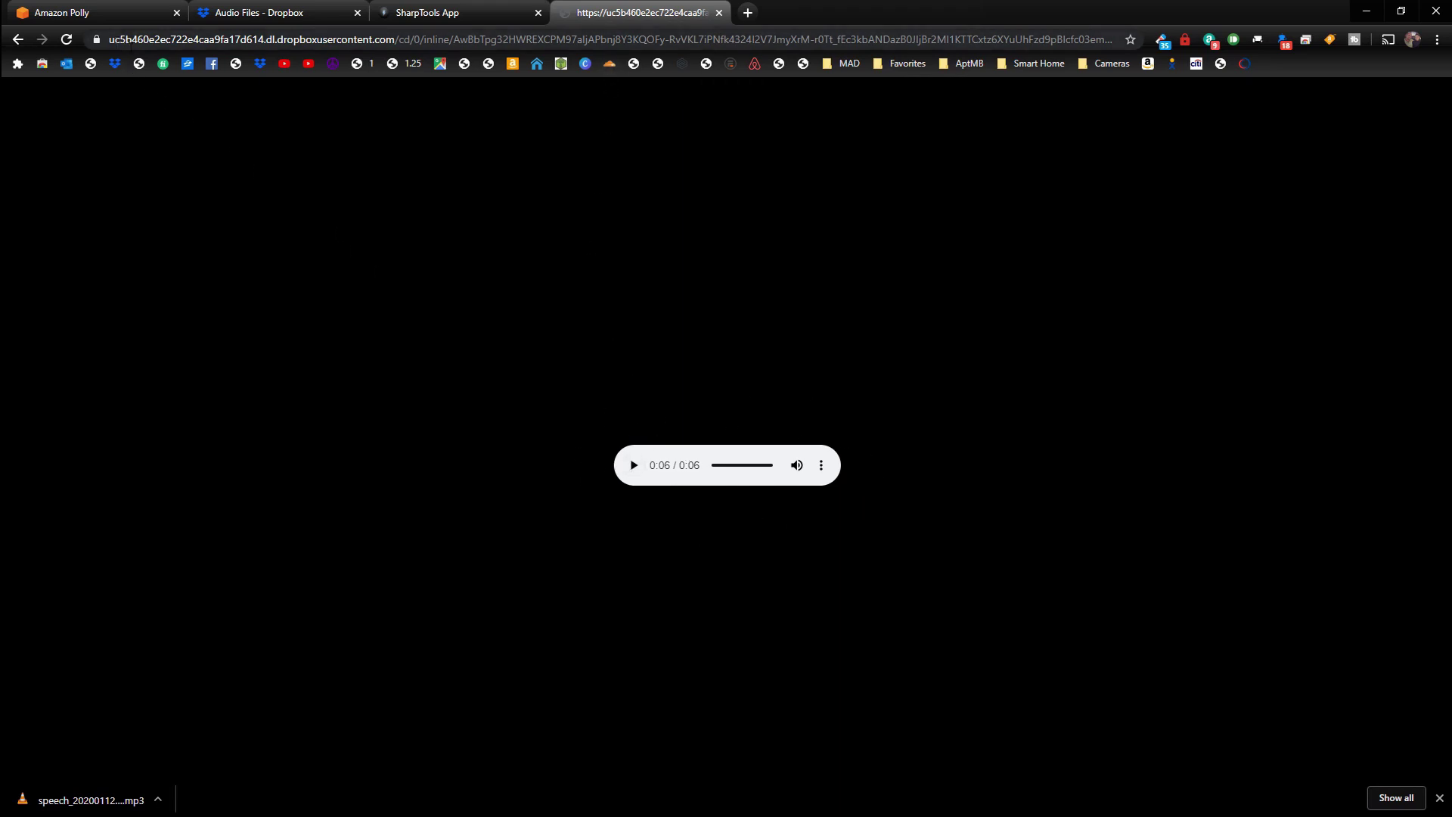
# Step: Copy the direct dropboxusercontent audio URL and return to SharpTools
pyautogui.click(121, 41)
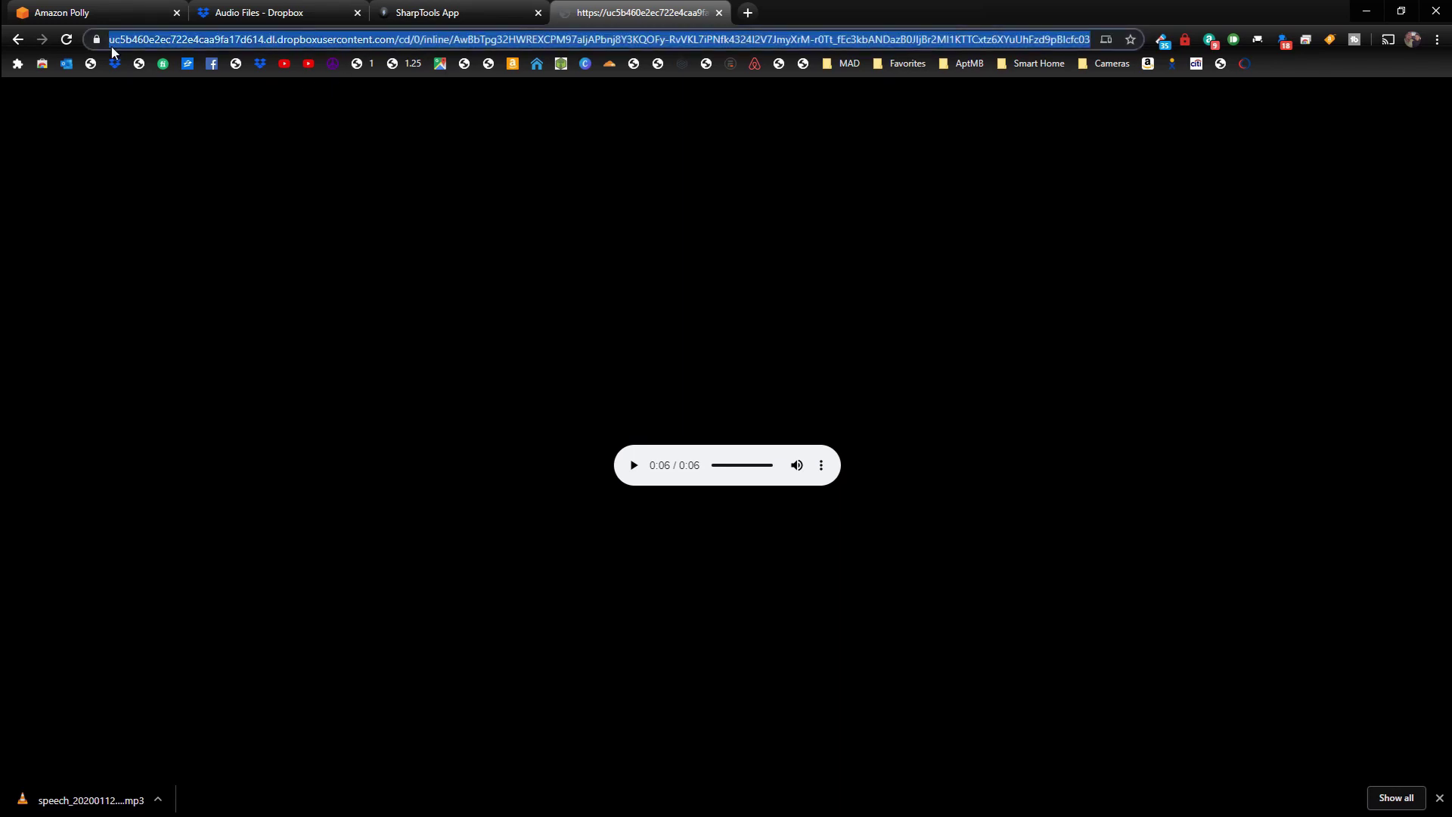
pyautogui.rightClick(383, 37)
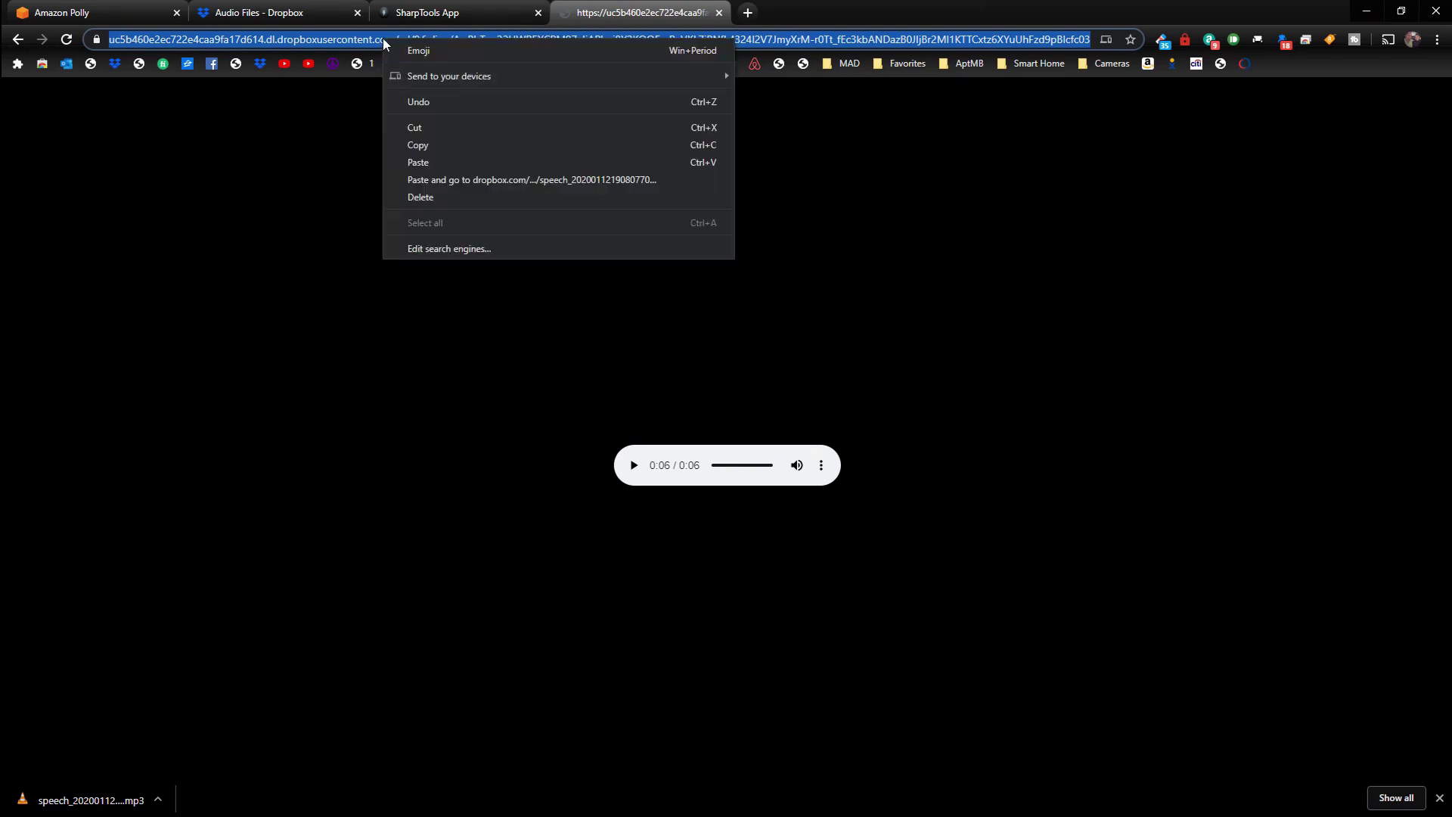
pyautogui.click(434, 144)
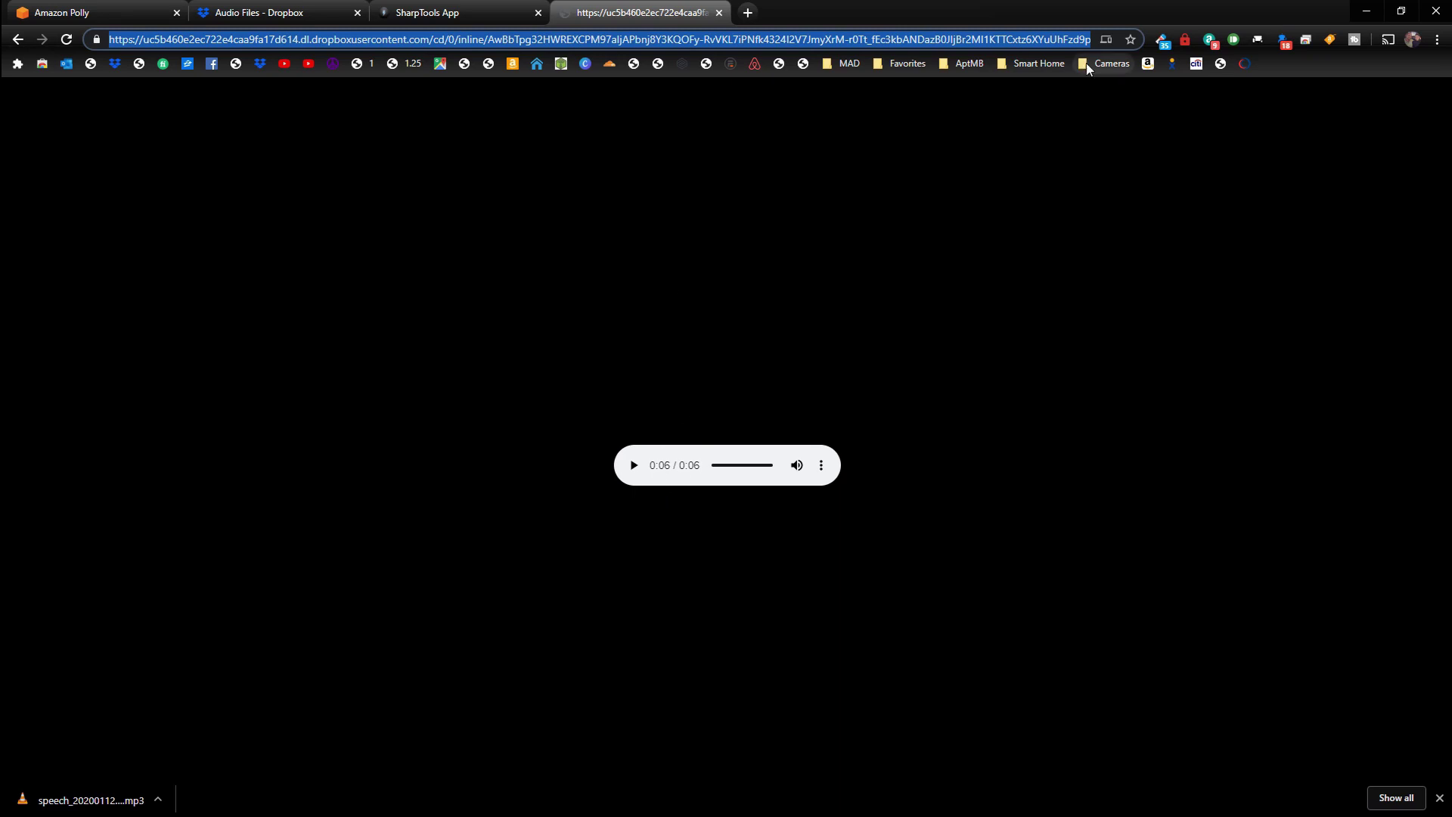
pyautogui.click(464, 11)
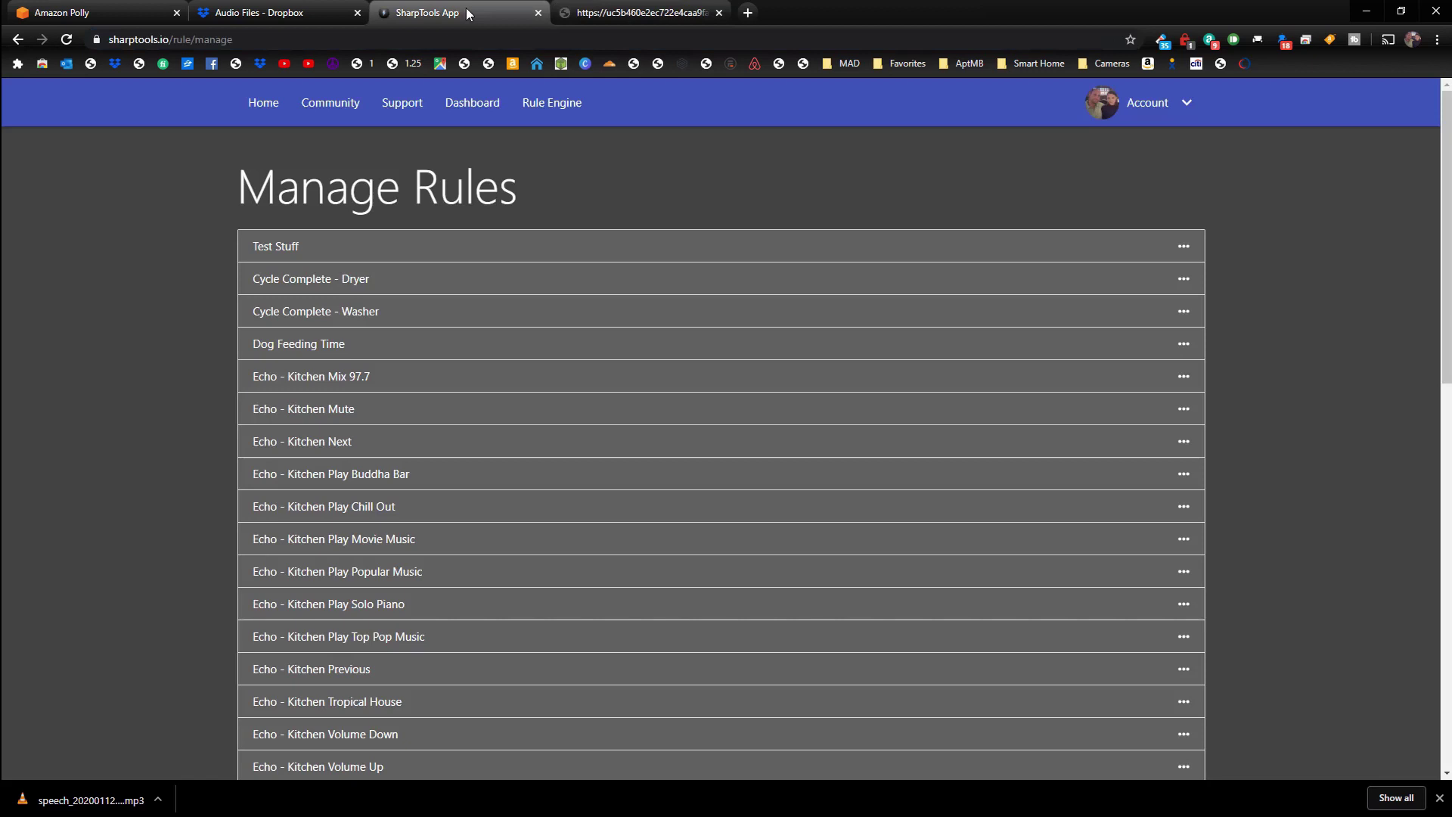
# Step: Review the Manage Rules list from Test Stuff to Welcome Home - Parents, then create a rule
pyautogui.rightClick(516, 224)
pyautogui.click(574, 162)
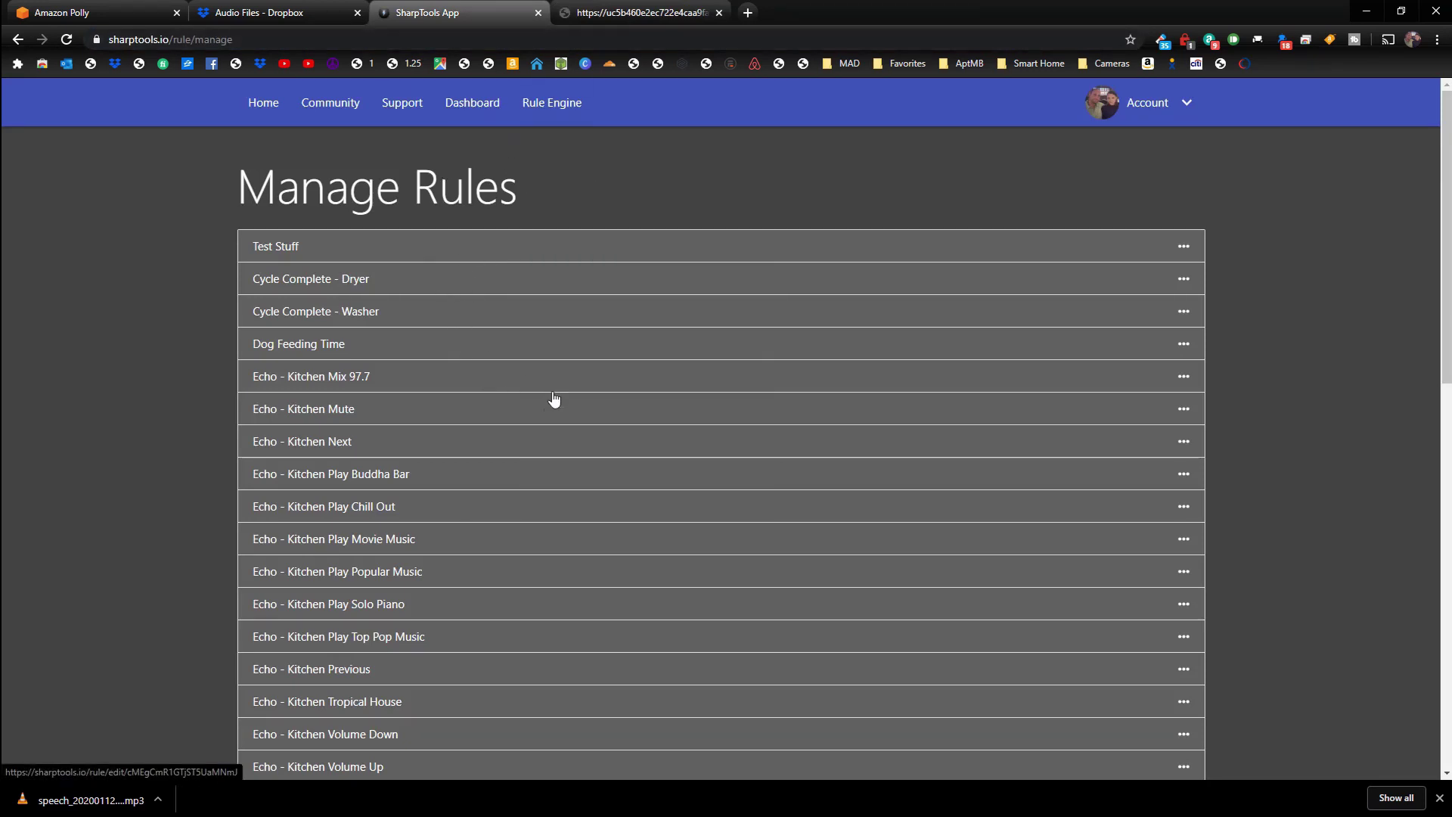
pyautogui.scroll(-10, 425, 397)
pyautogui.scroll(-3, 426, 380)
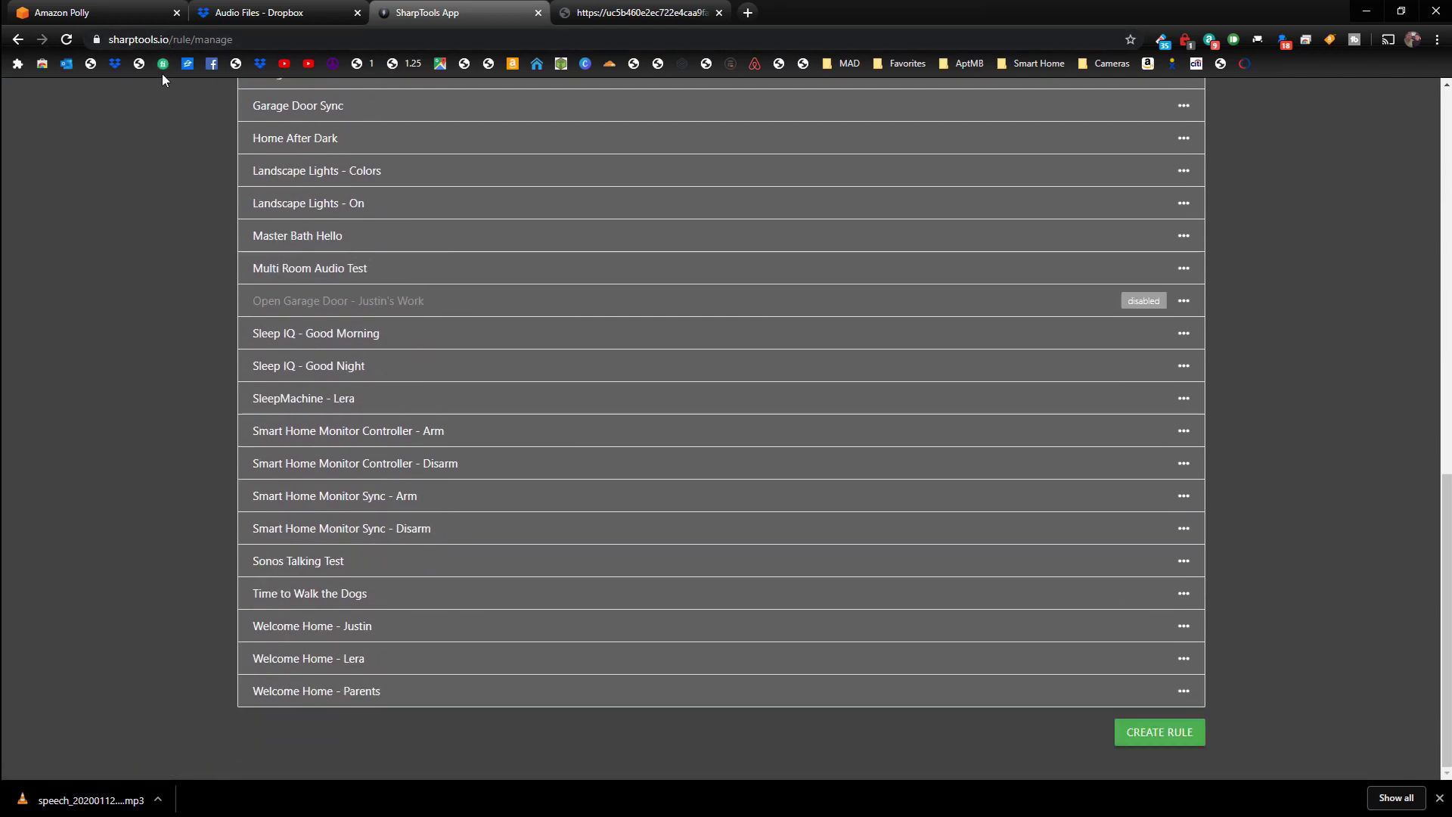
pyautogui.moveTo(168, 40); pyautogui.dragTo(72, 41)
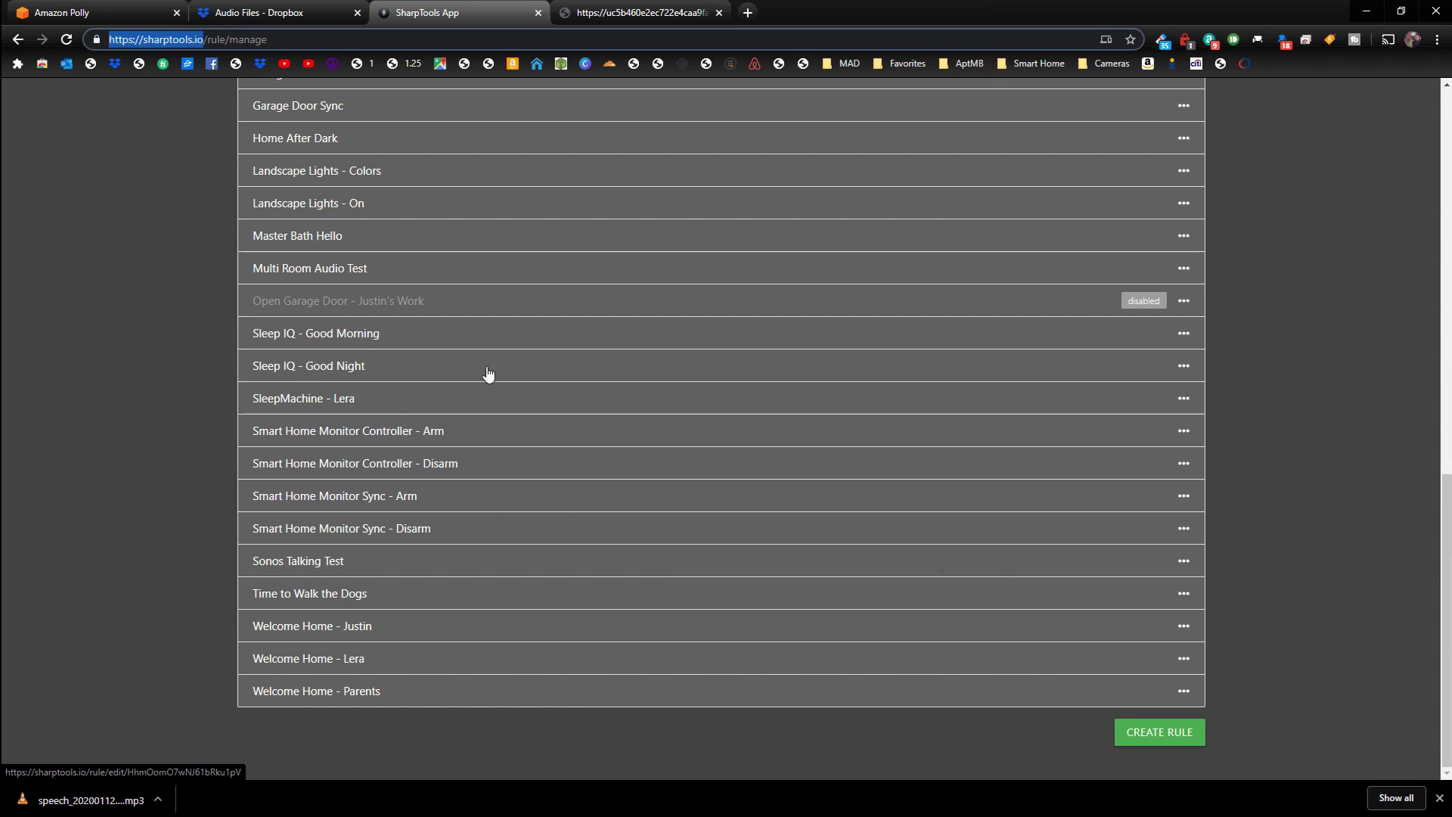
pyautogui.scroll(12, 492, 374)
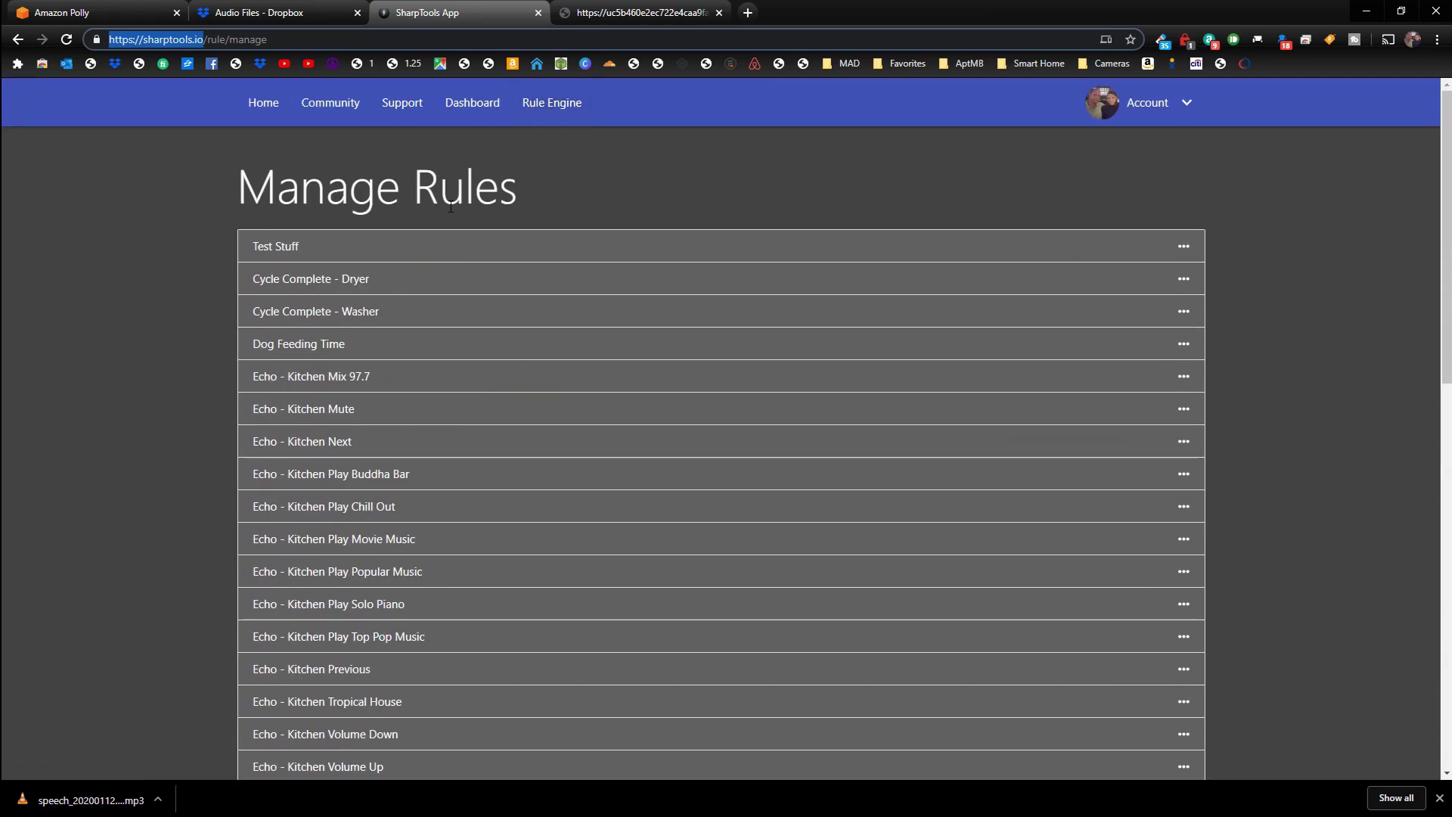
pyautogui.scroll(-15, 648, 454)
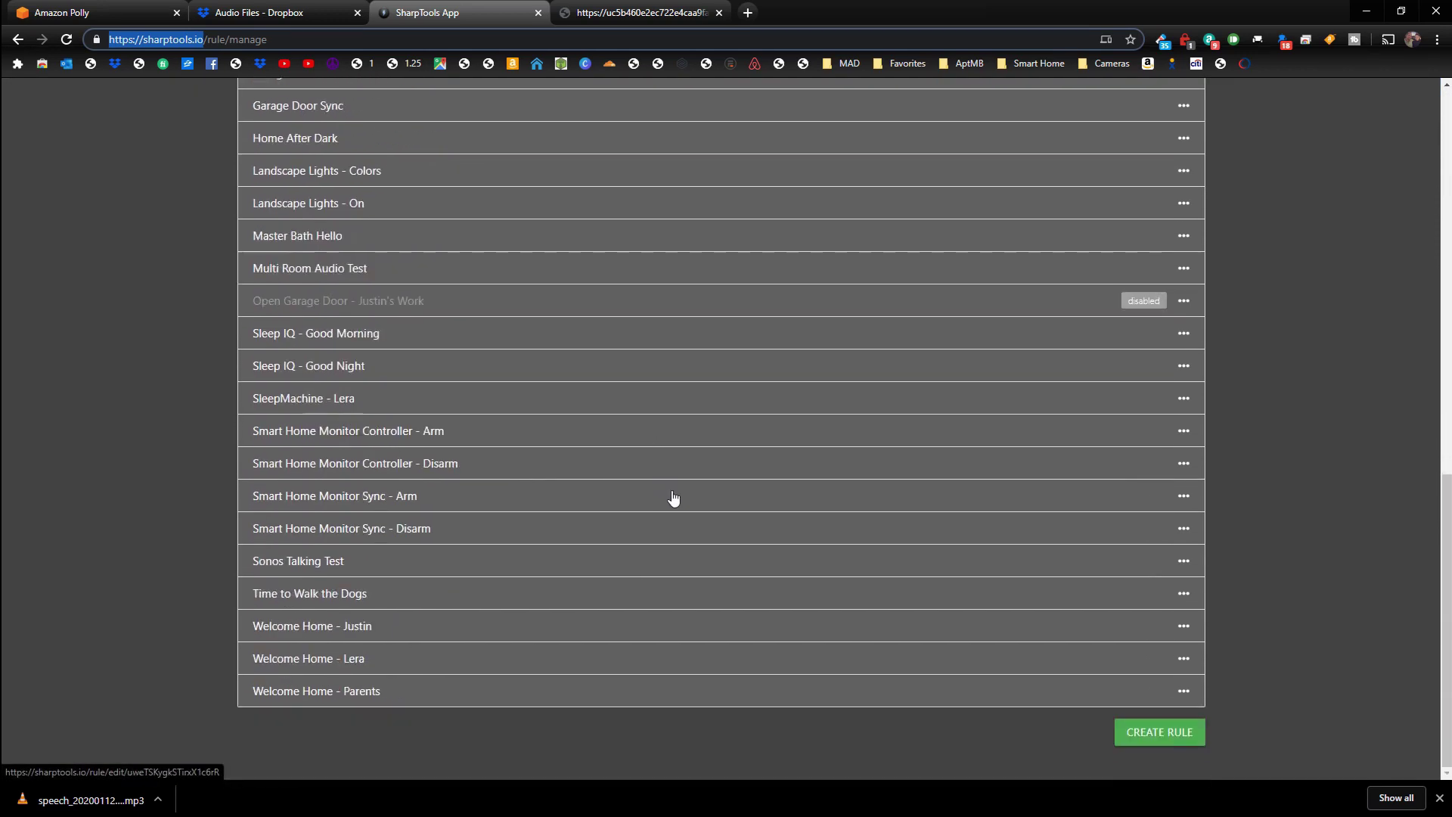
pyautogui.click(1167, 740)
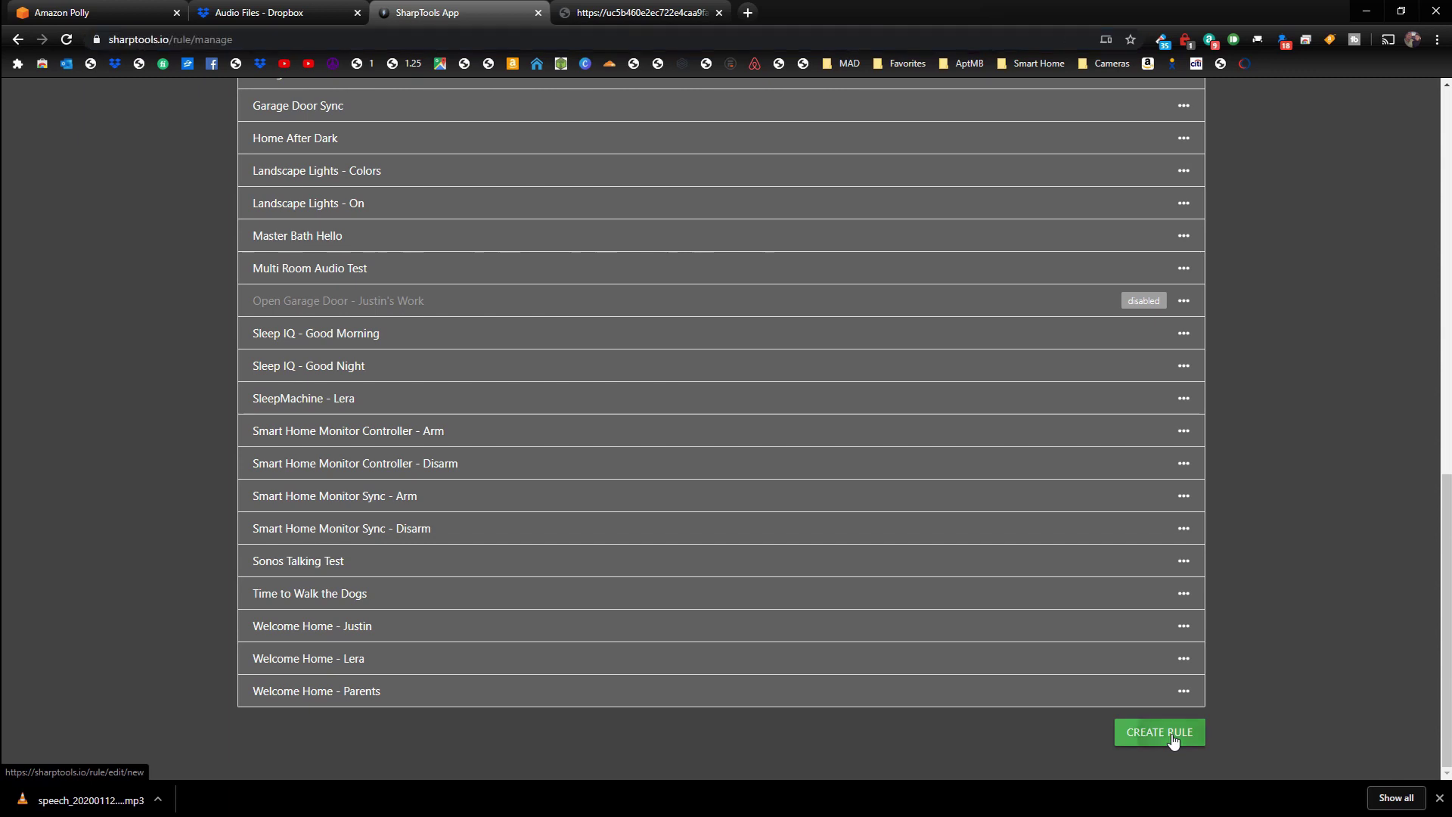
# Step: Name the new rule 'Sonos Test' and add an event trigger to it
pyautogui.click(320, 210)
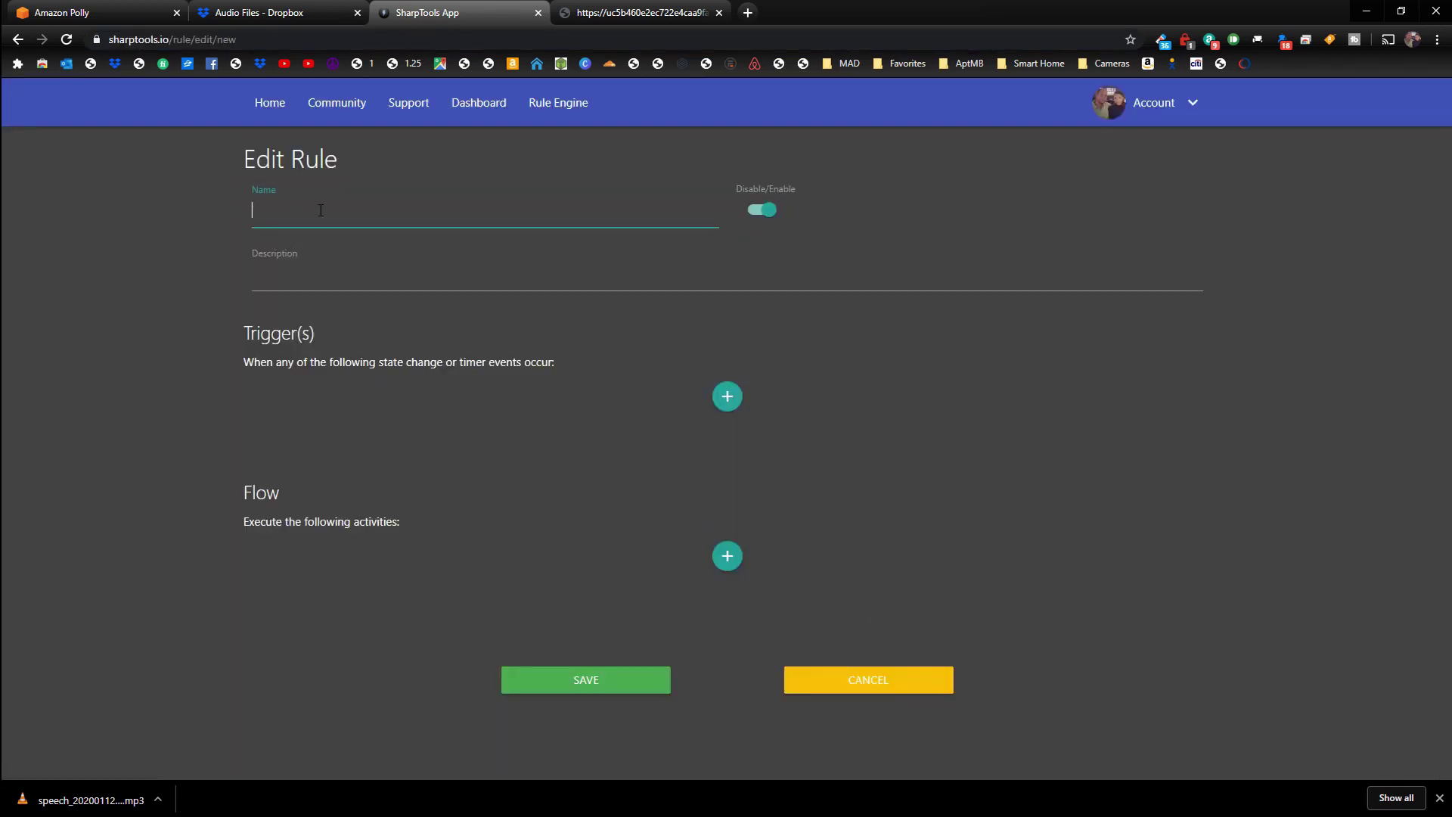
pyautogui.write('Sonos Test')
pyautogui.click(727, 402)
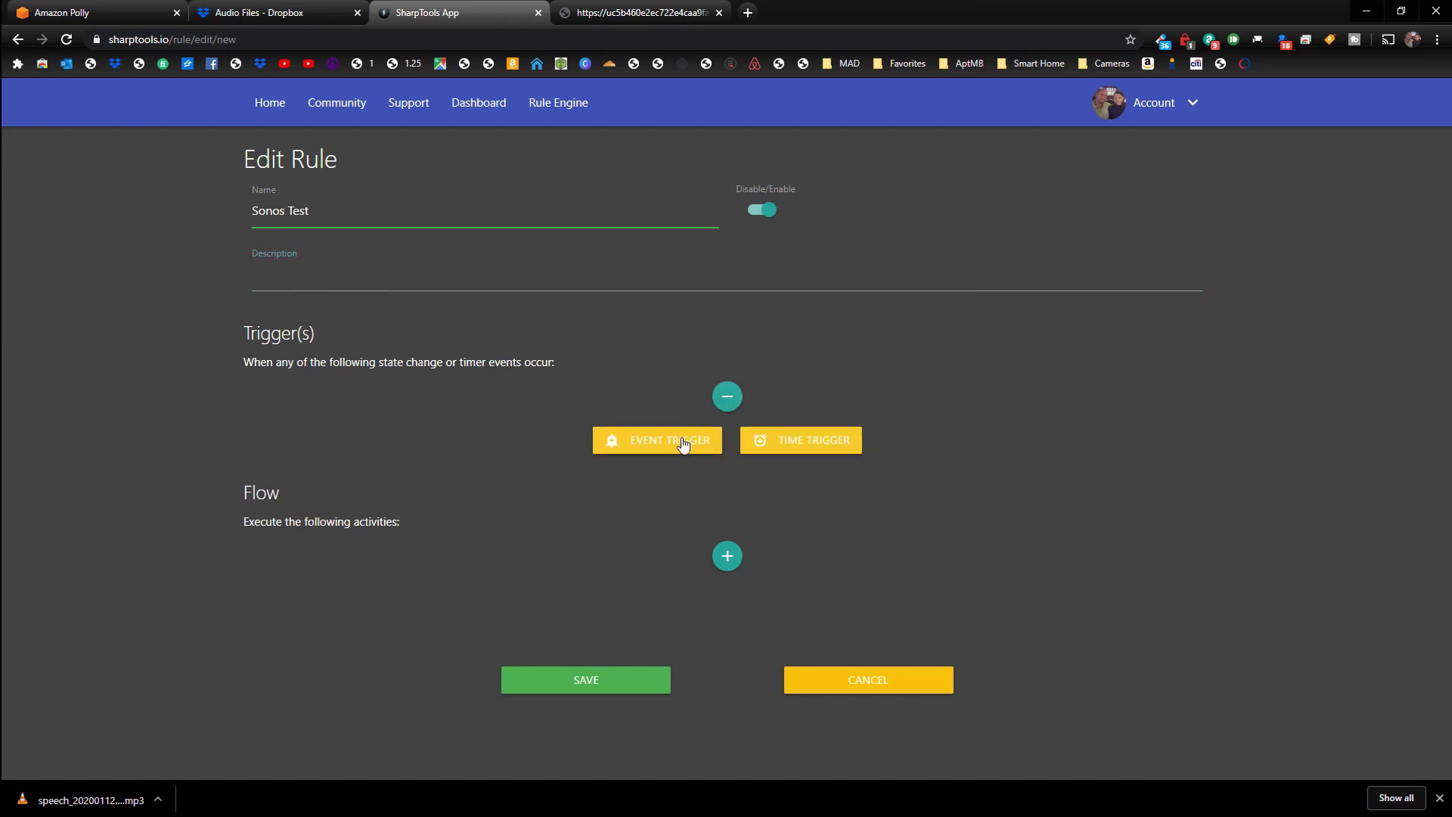
pyautogui.click(682, 442)
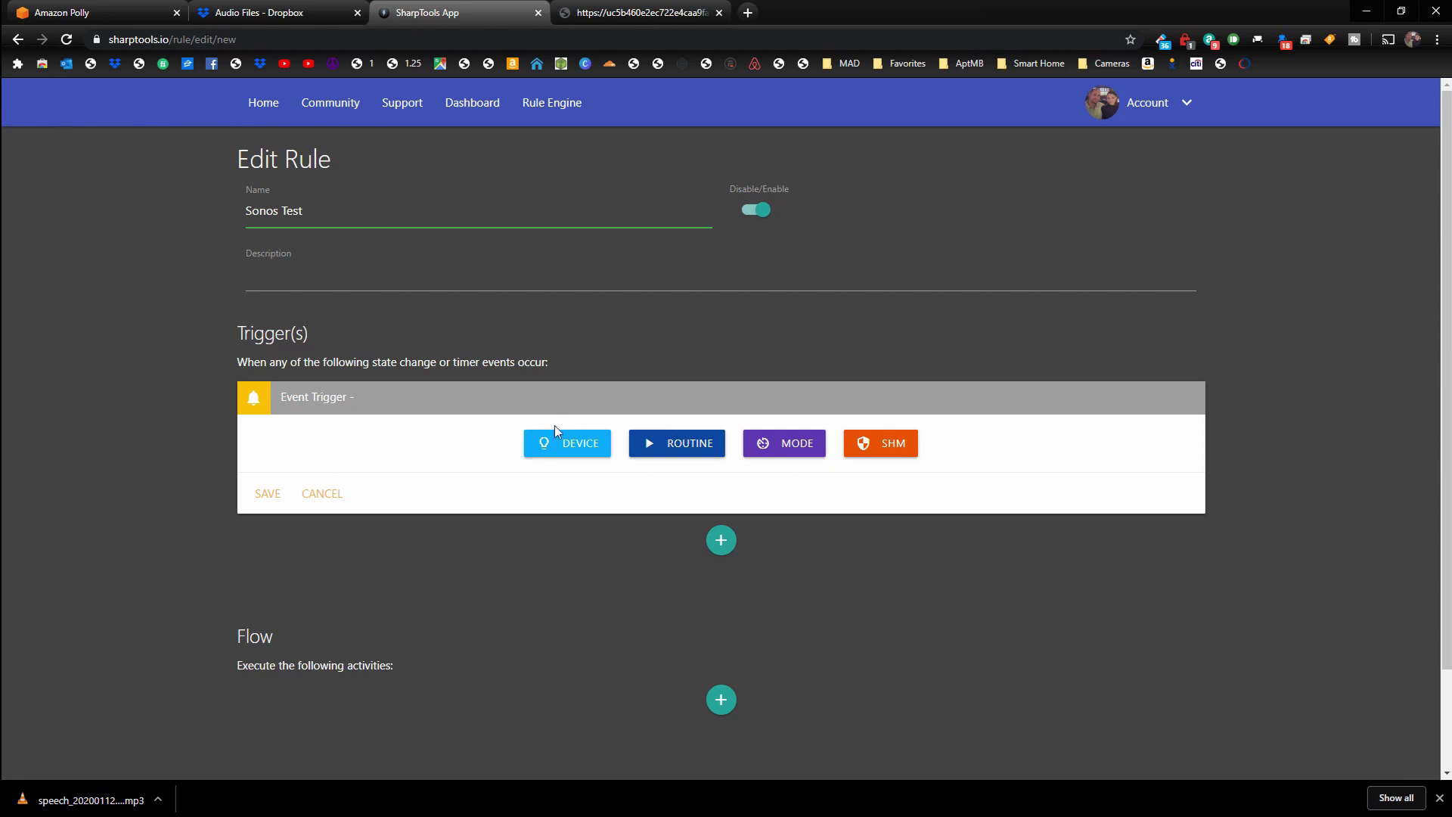
# Step: Set the trigger to a device event on the Sonos Test device
pyautogui.click(586, 449)
pyautogui.click(324, 461)
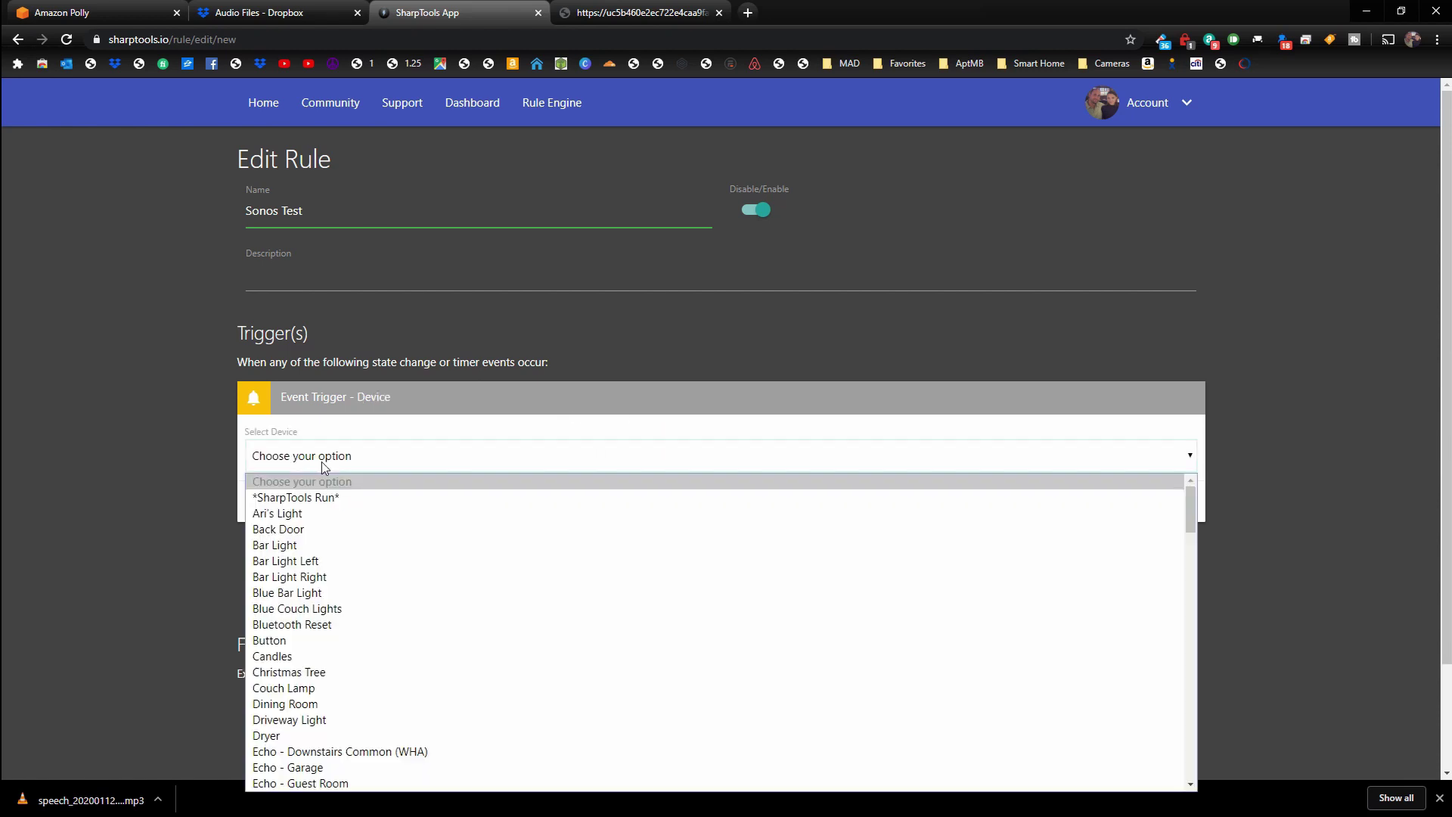
pyautogui.scroll(-12, 363, 505)
pyautogui.scroll(-1, 365, 598)
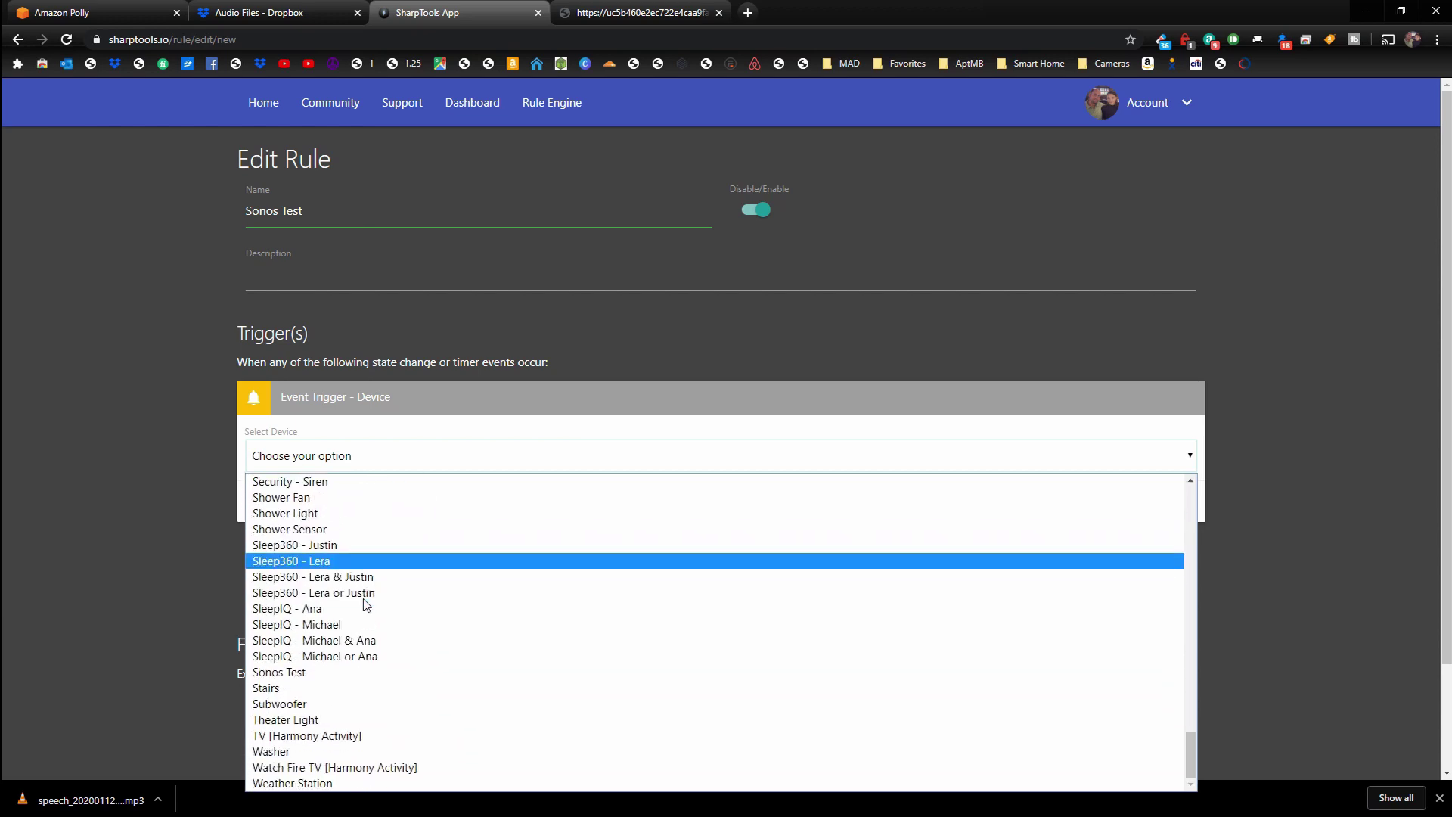
pyautogui.click(321, 670)
# Step: Make the trigger fire when switch changes to 'on', and save it
pyautogui.click(297, 514)
pyautogui.click(278, 547)
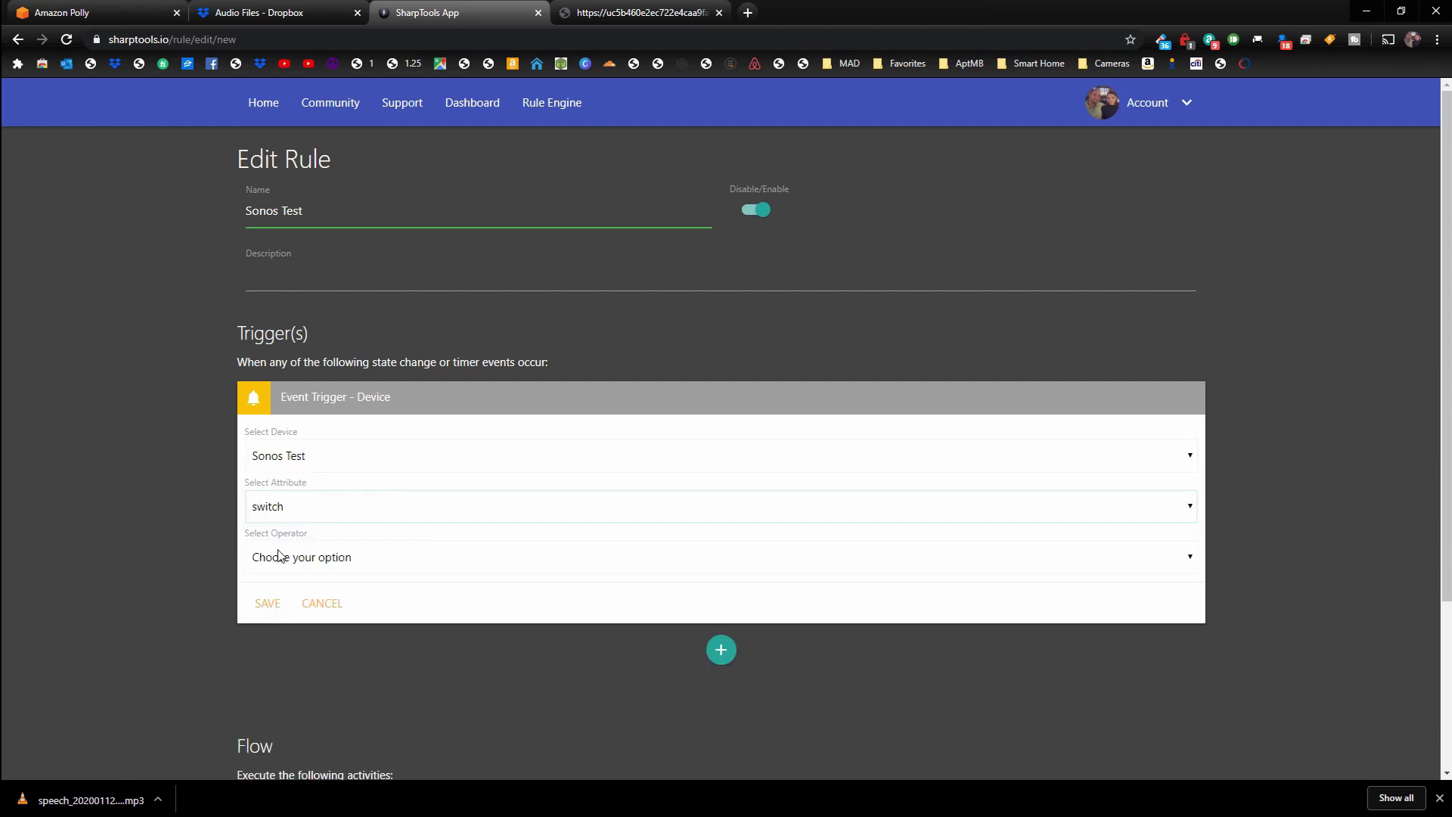
pyautogui.click(313, 561)
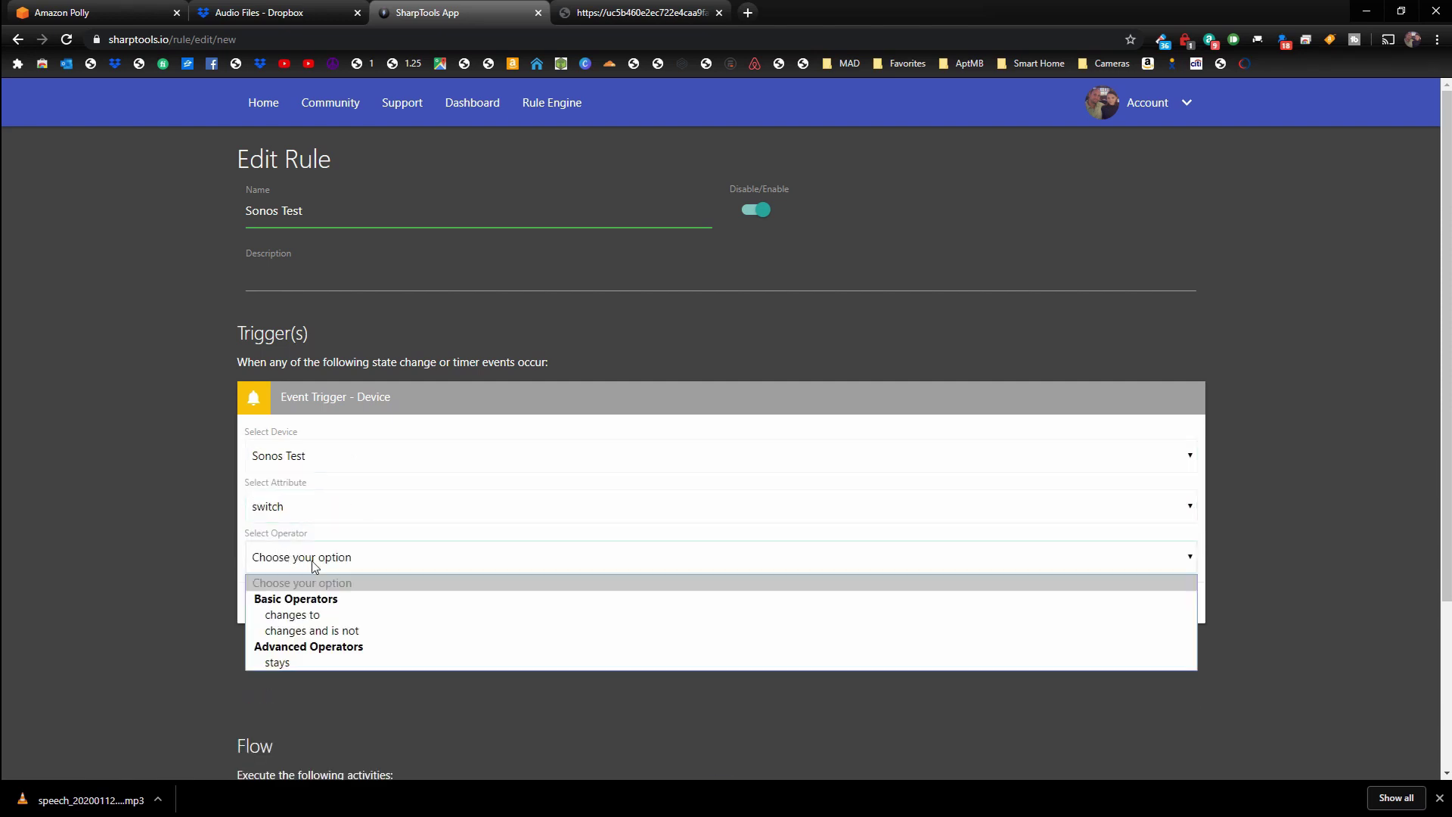
pyautogui.click(329, 615)
pyautogui.click(312, 608)
pyautogui.click(285, 644)
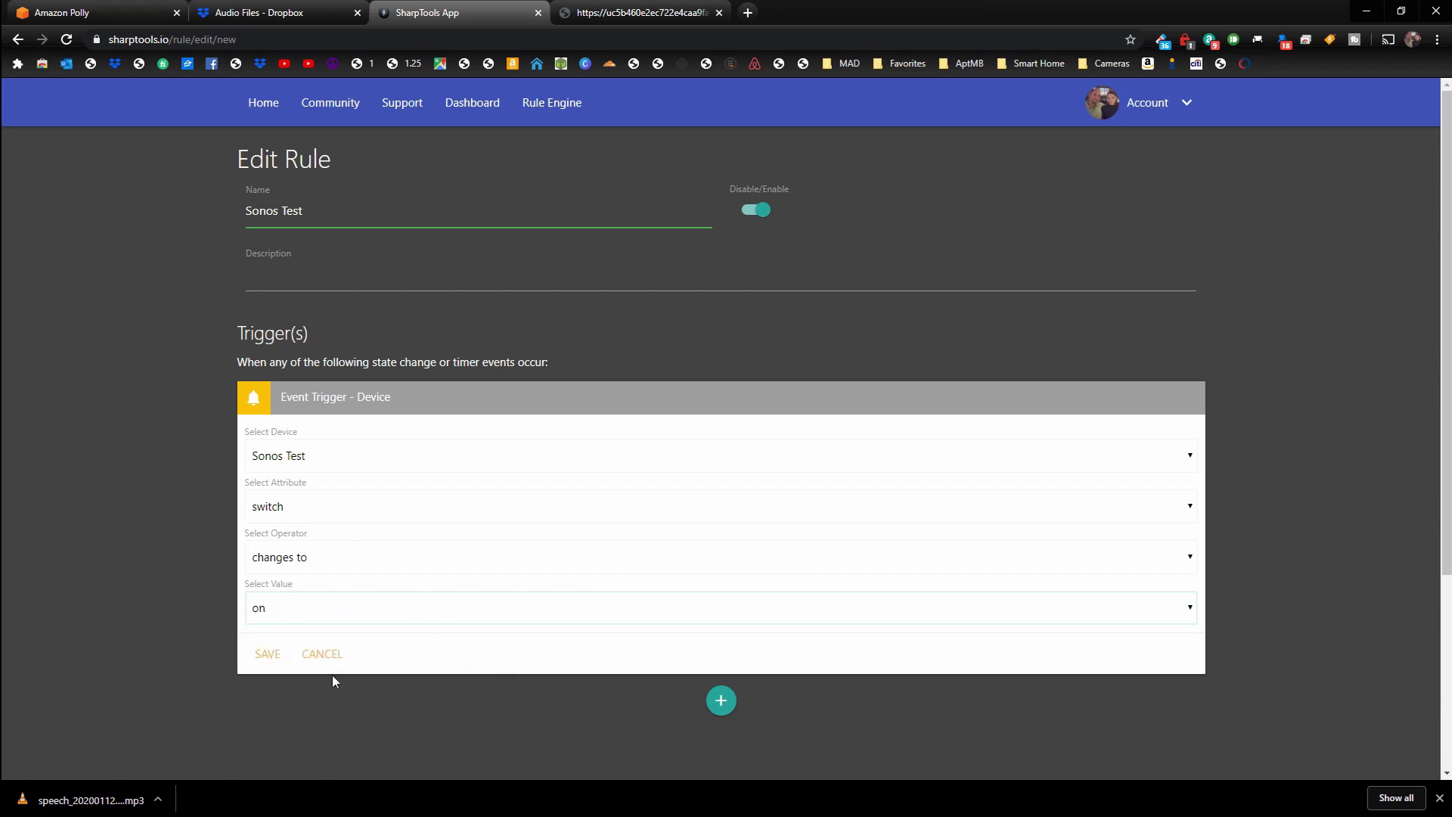
pyautogui.click(267, 654)
pyautogui.scroll(-1, 605, 524)
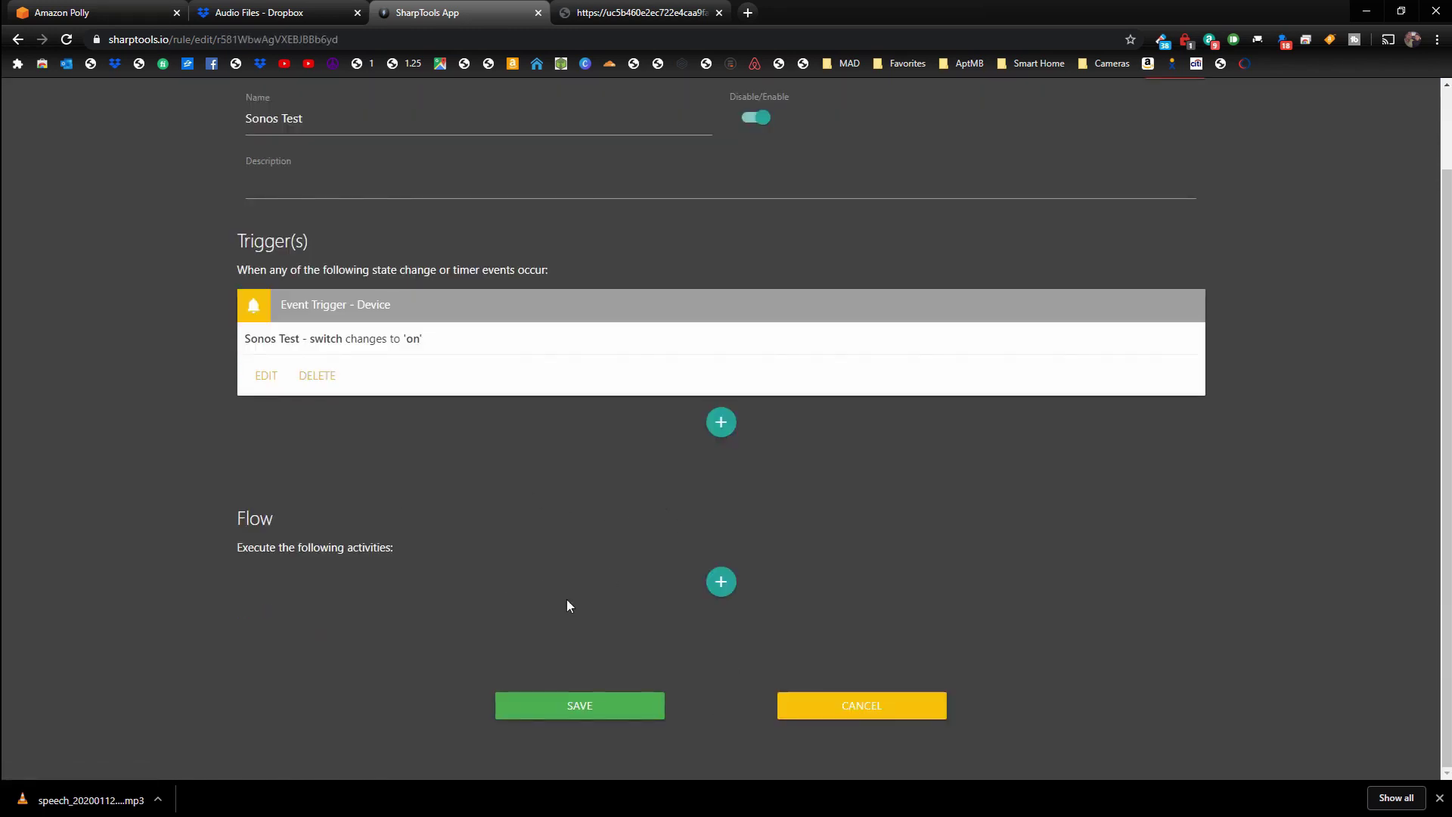
# Step: Add a device action to the Flow targeting the Sonos Beam
pyautogui.click(722, 584)
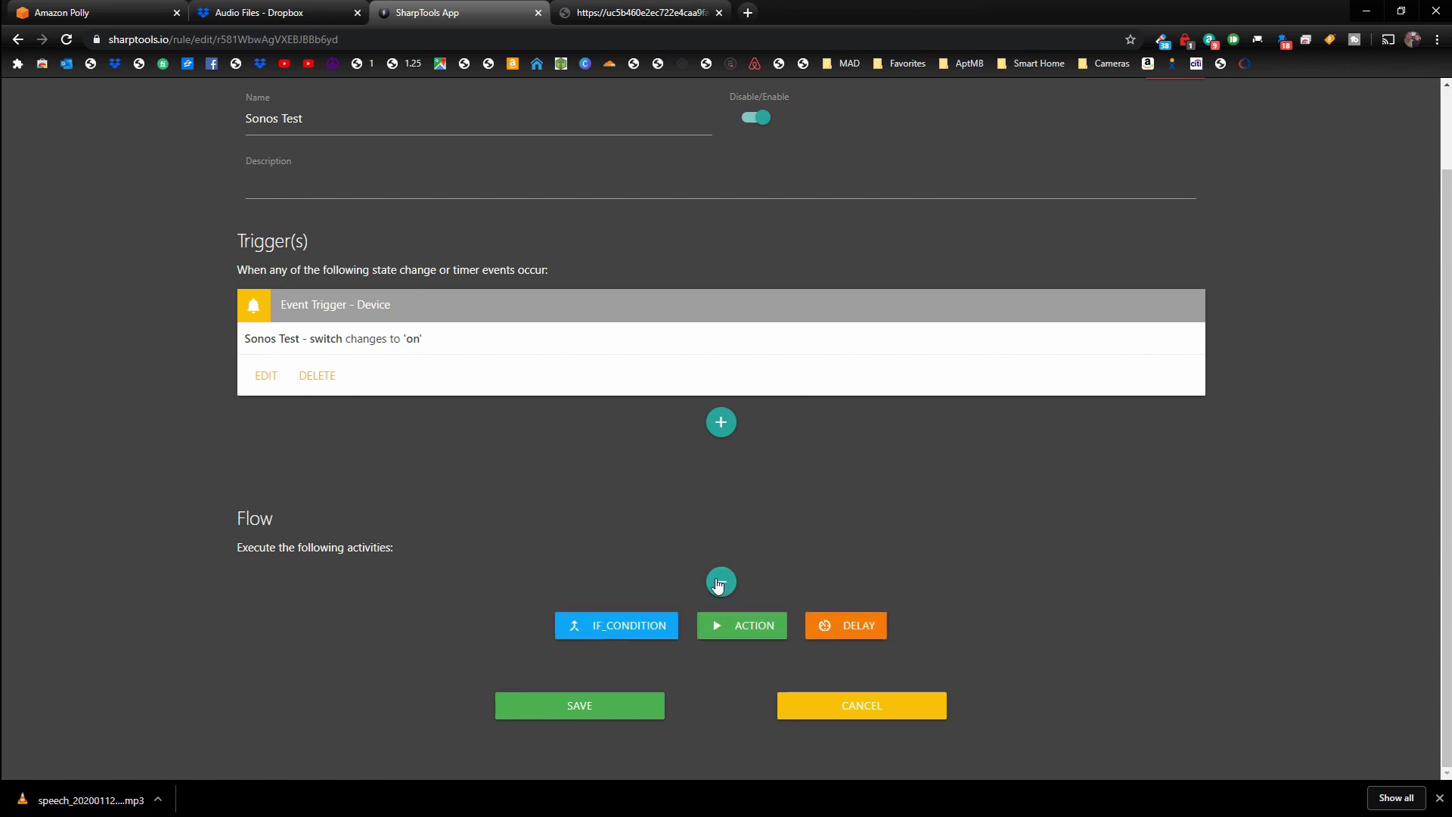
pyautogui.click(751, 633)
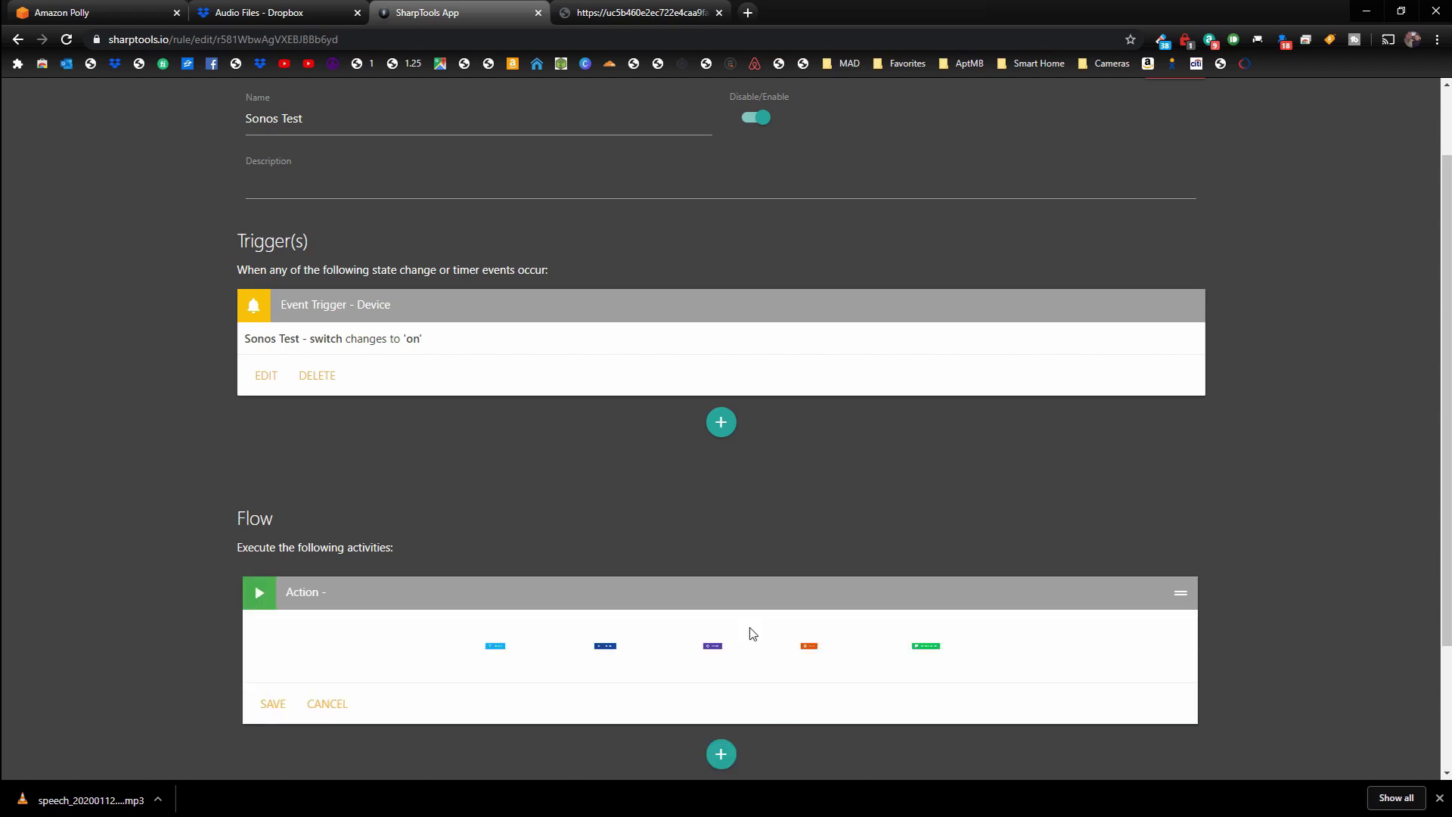
pyautogui.click(502, 652)
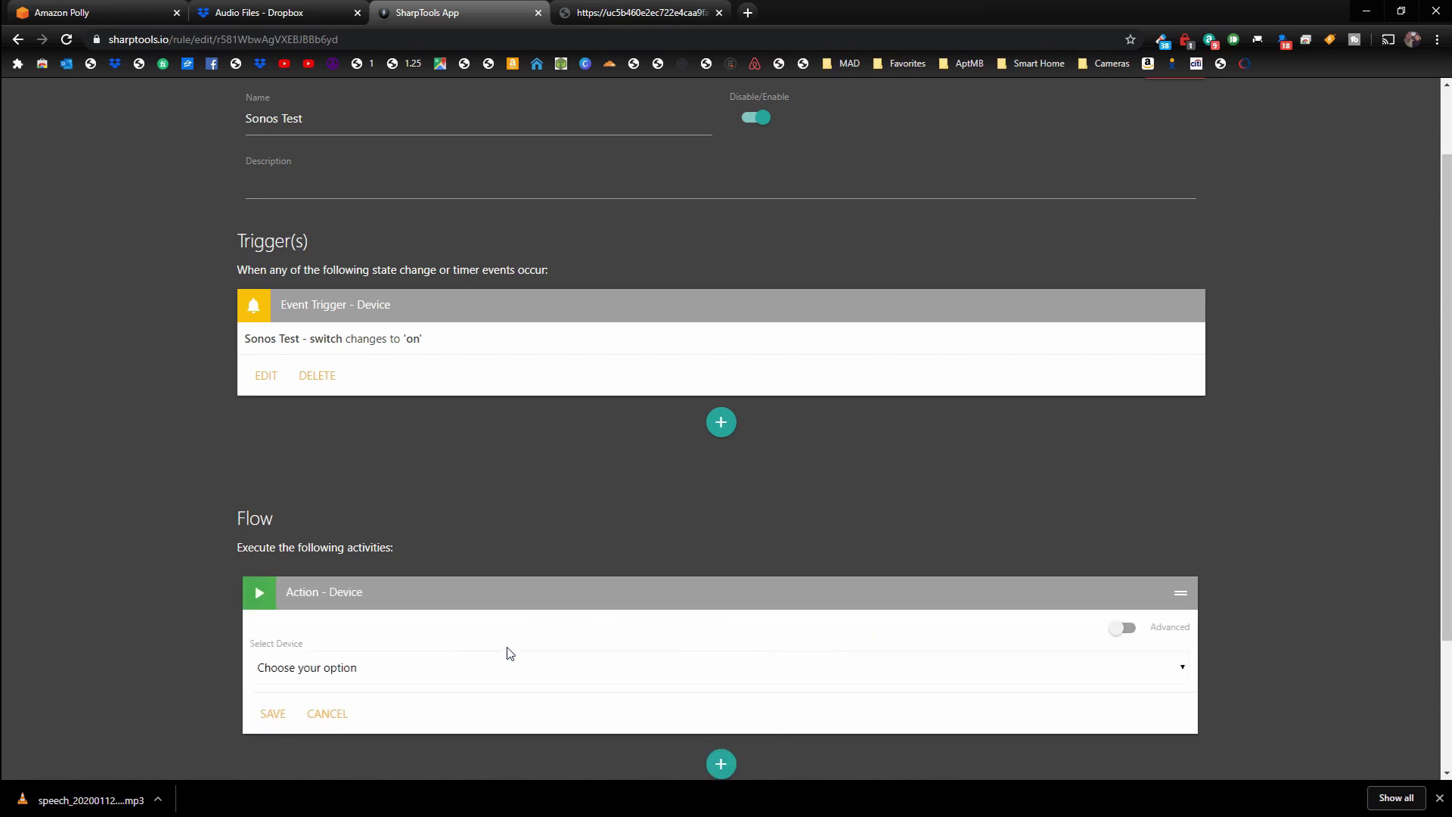
pyautogui.click(317, 669)
pyautogui.scroll(-5, 355, 586)
pyautogui.scroll(-8, 366, 583)
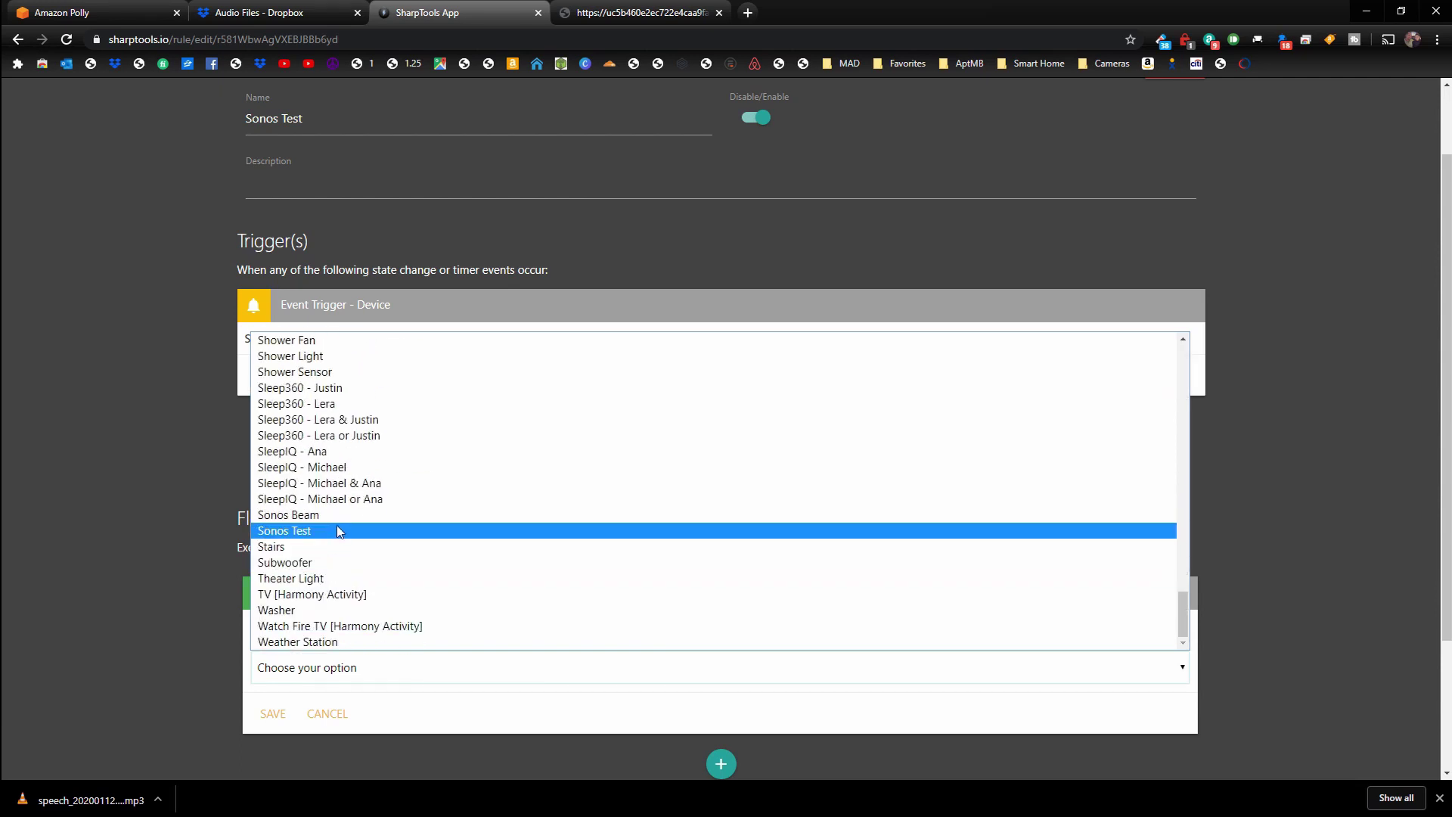
pyautogui.click(338, 516)
# Step: Choose the playTrack command and enable Advanced argument editing
pyautogui.scroll(-2, 352, 596)
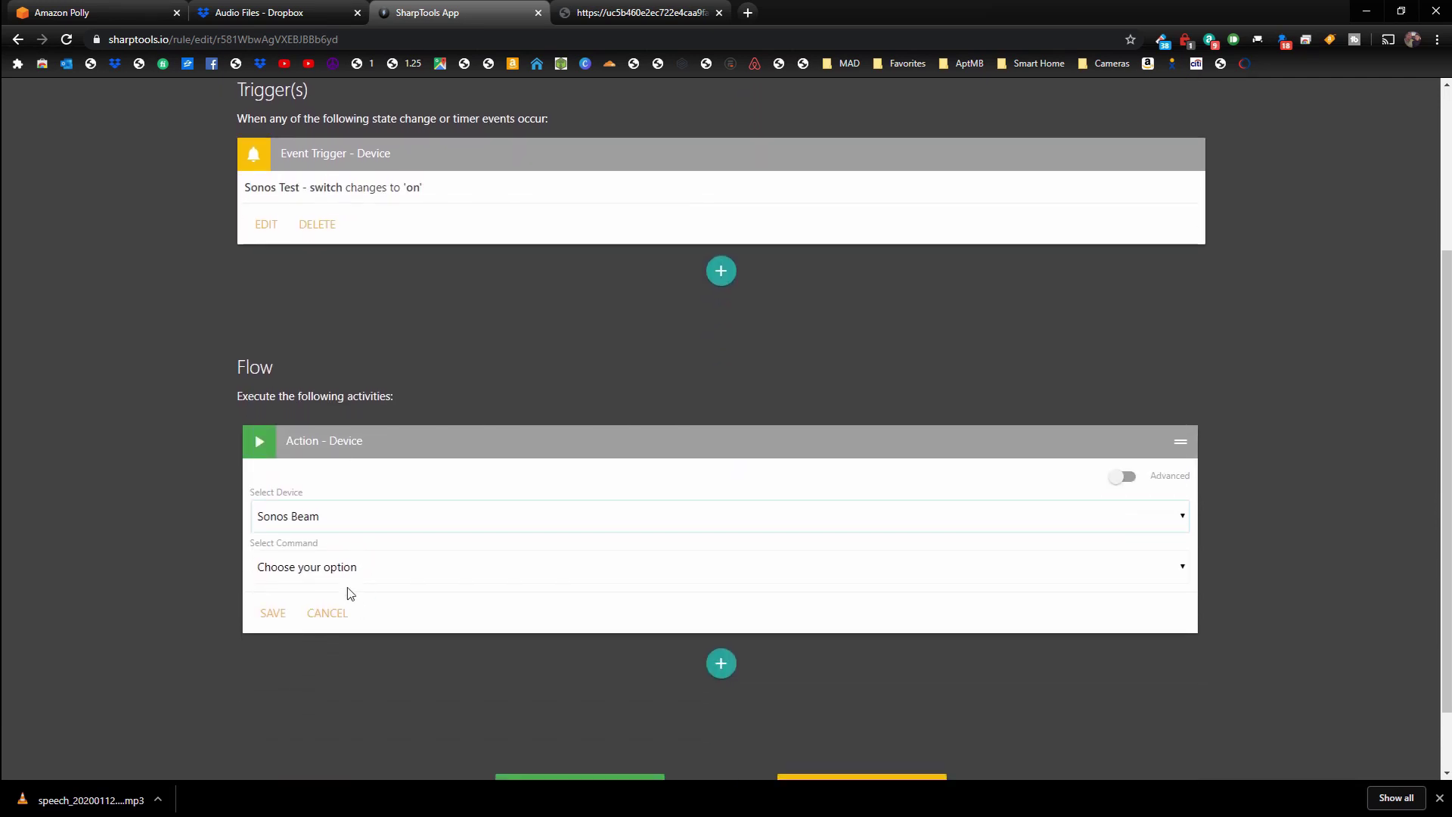
pyautogui.click(348, 568)
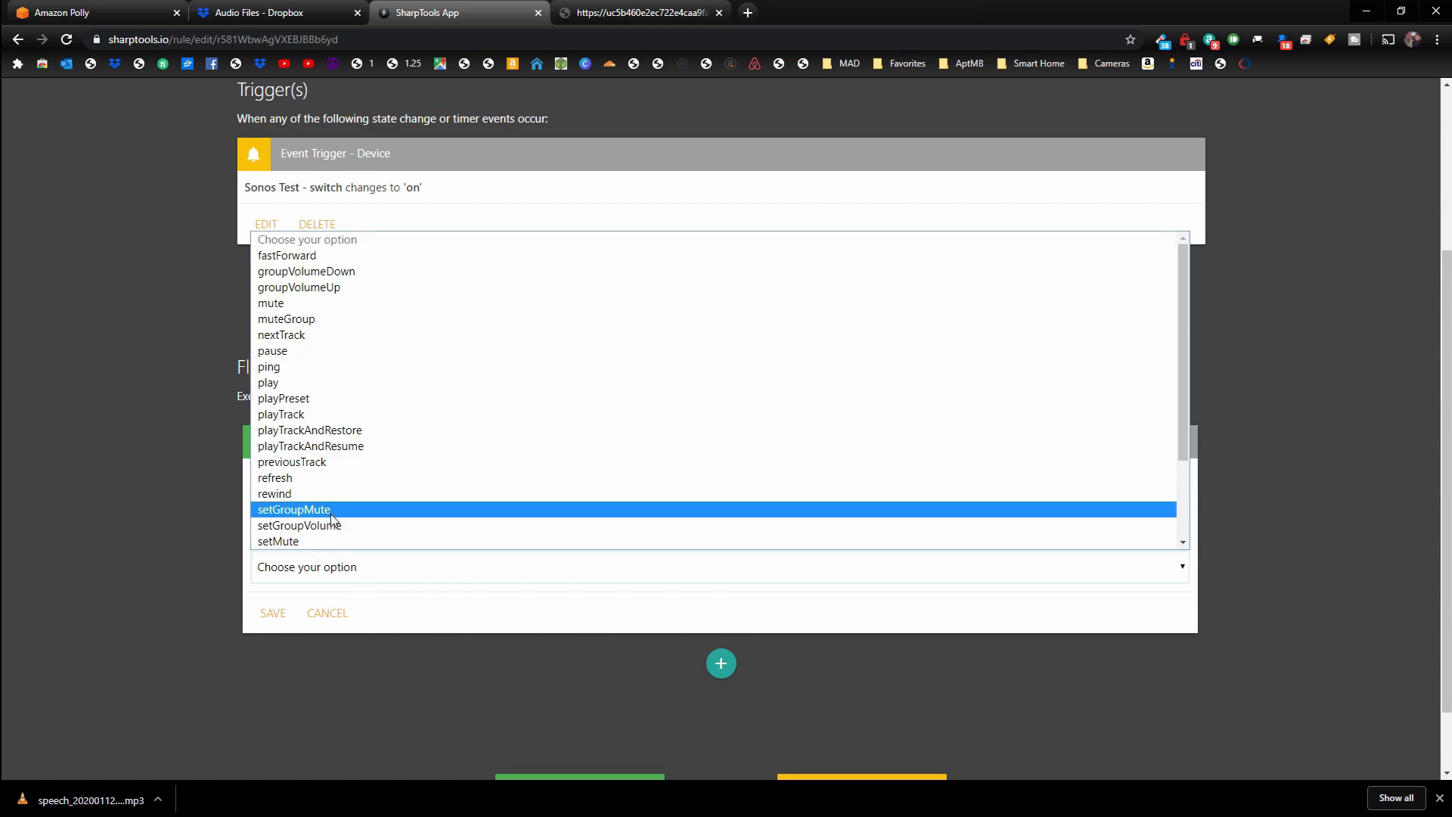
pyautogui.click(322, 416)
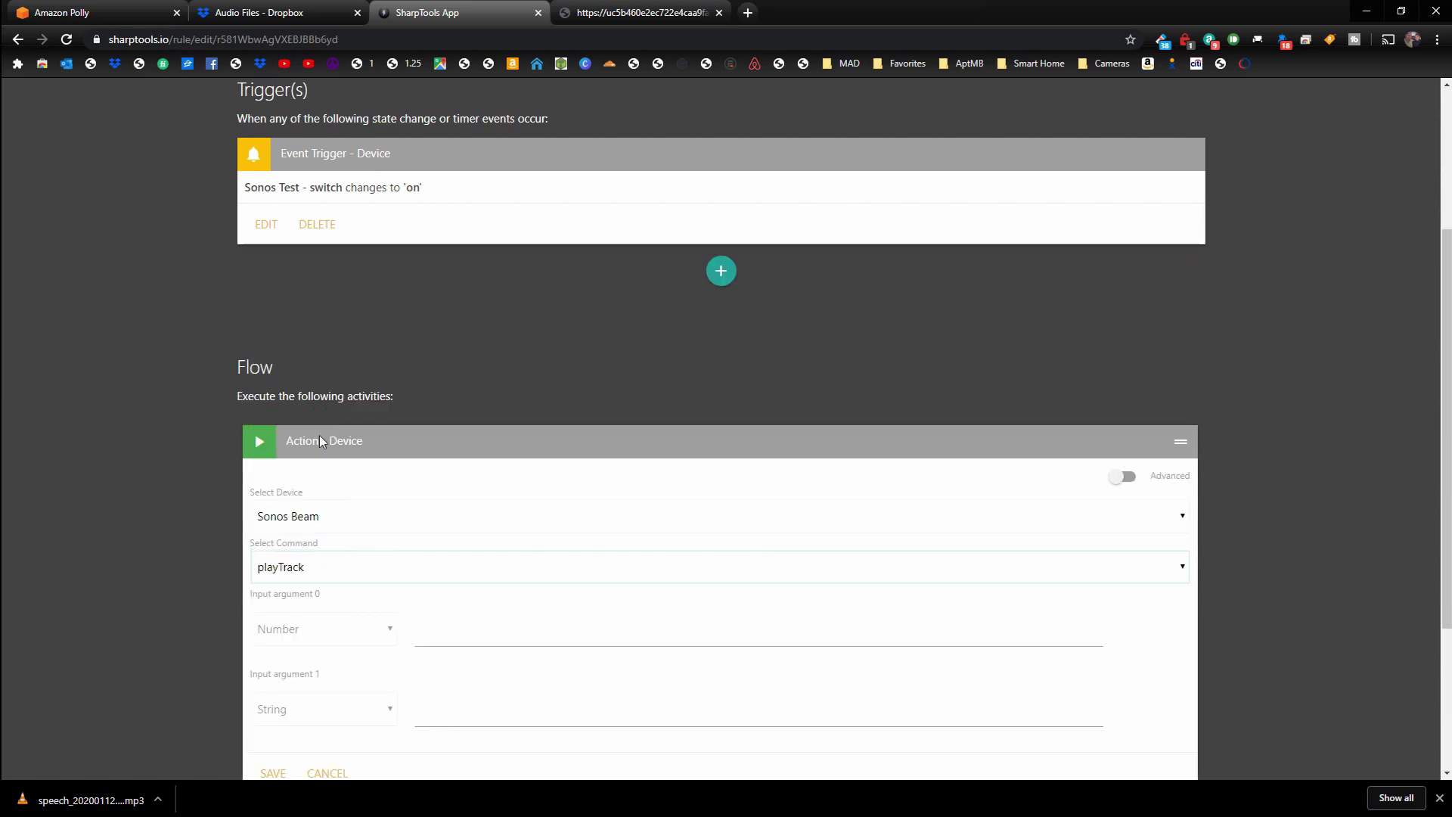
pyautogui.scroll(-2, 325, 466)
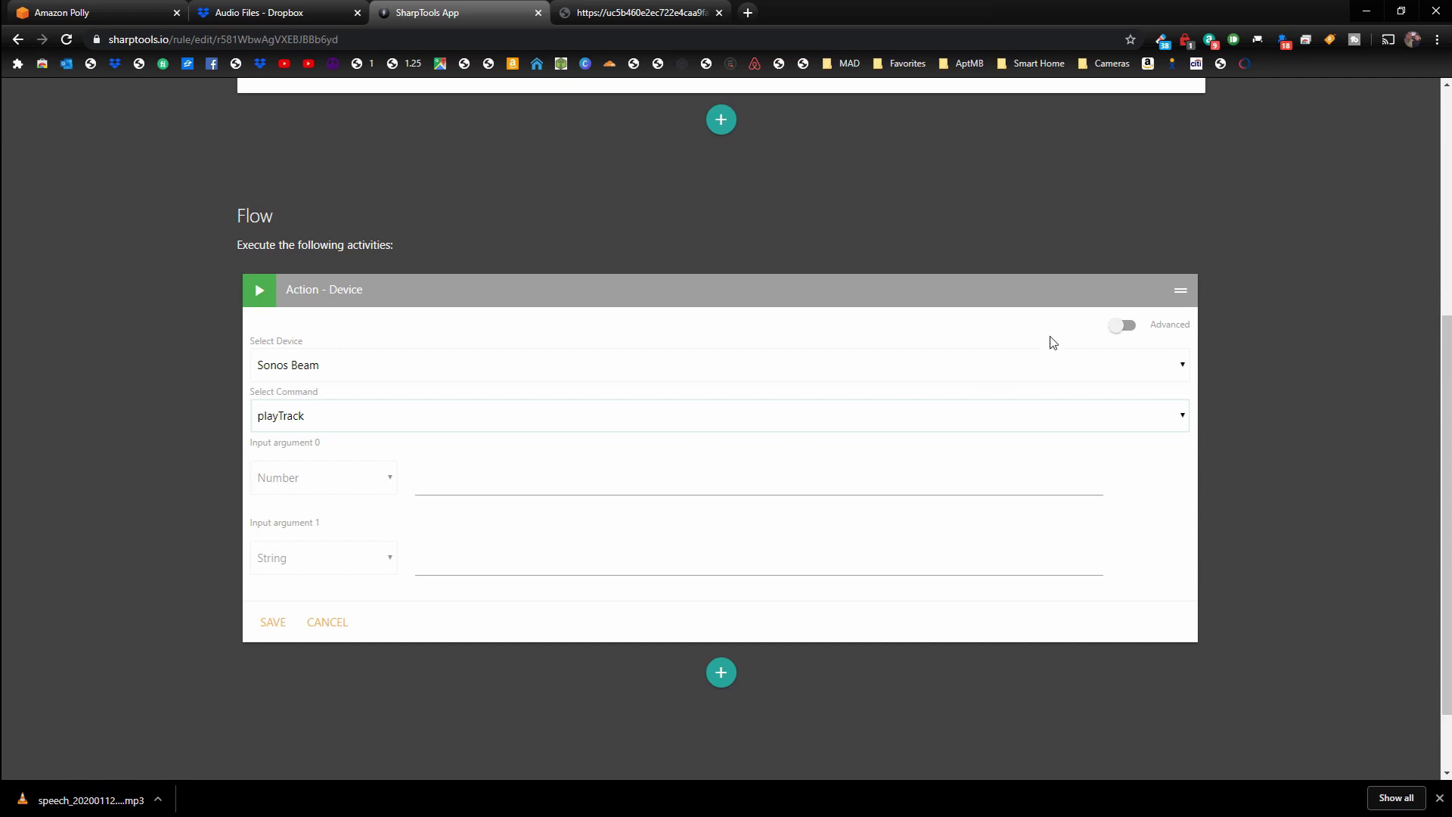
pyautogui.click(1119, 326)
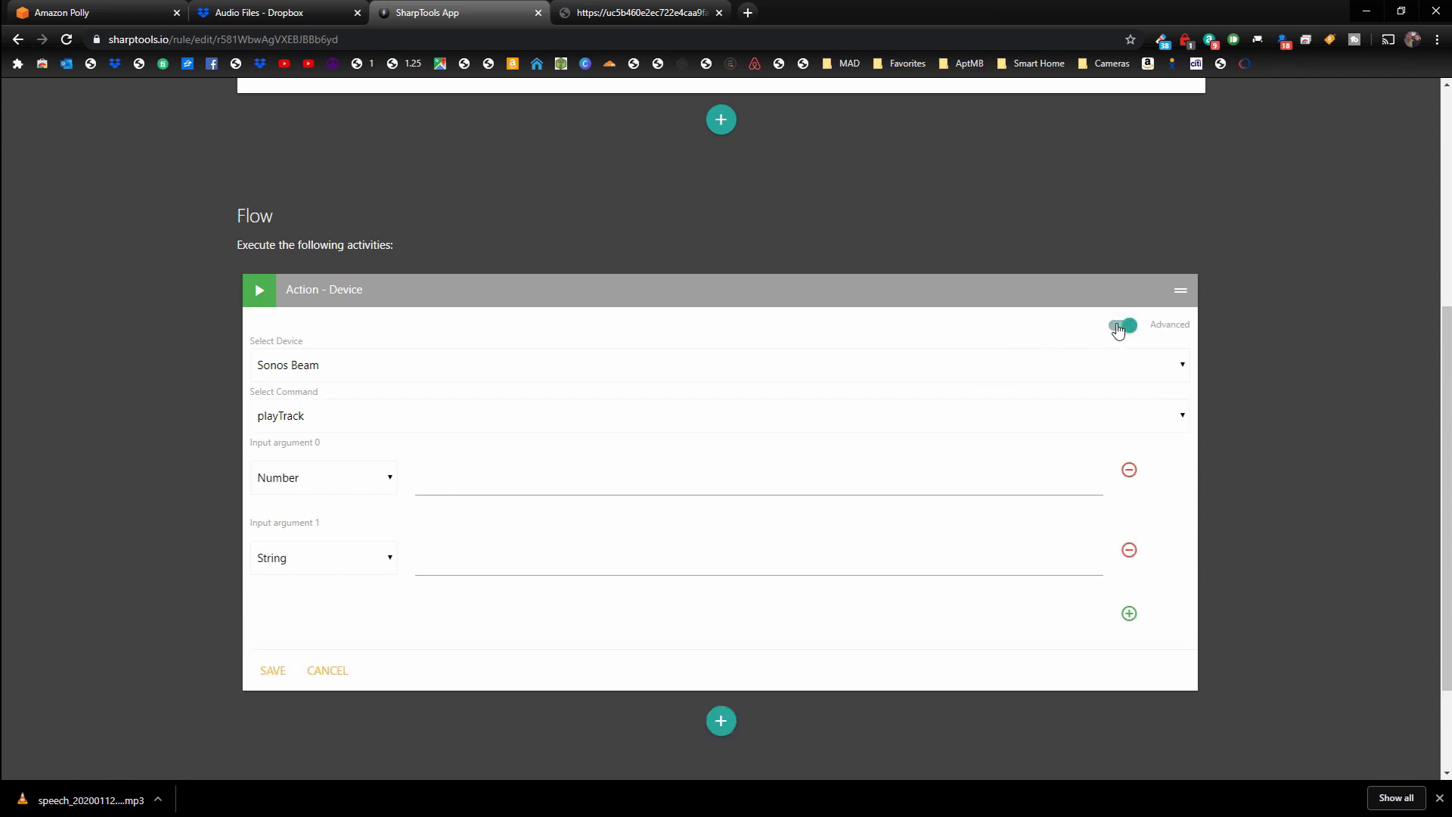
# Step: Drop the Number argument, paste the Dropbox MP3 link as the String argument, and save
pyautogui.click(1129, 472)
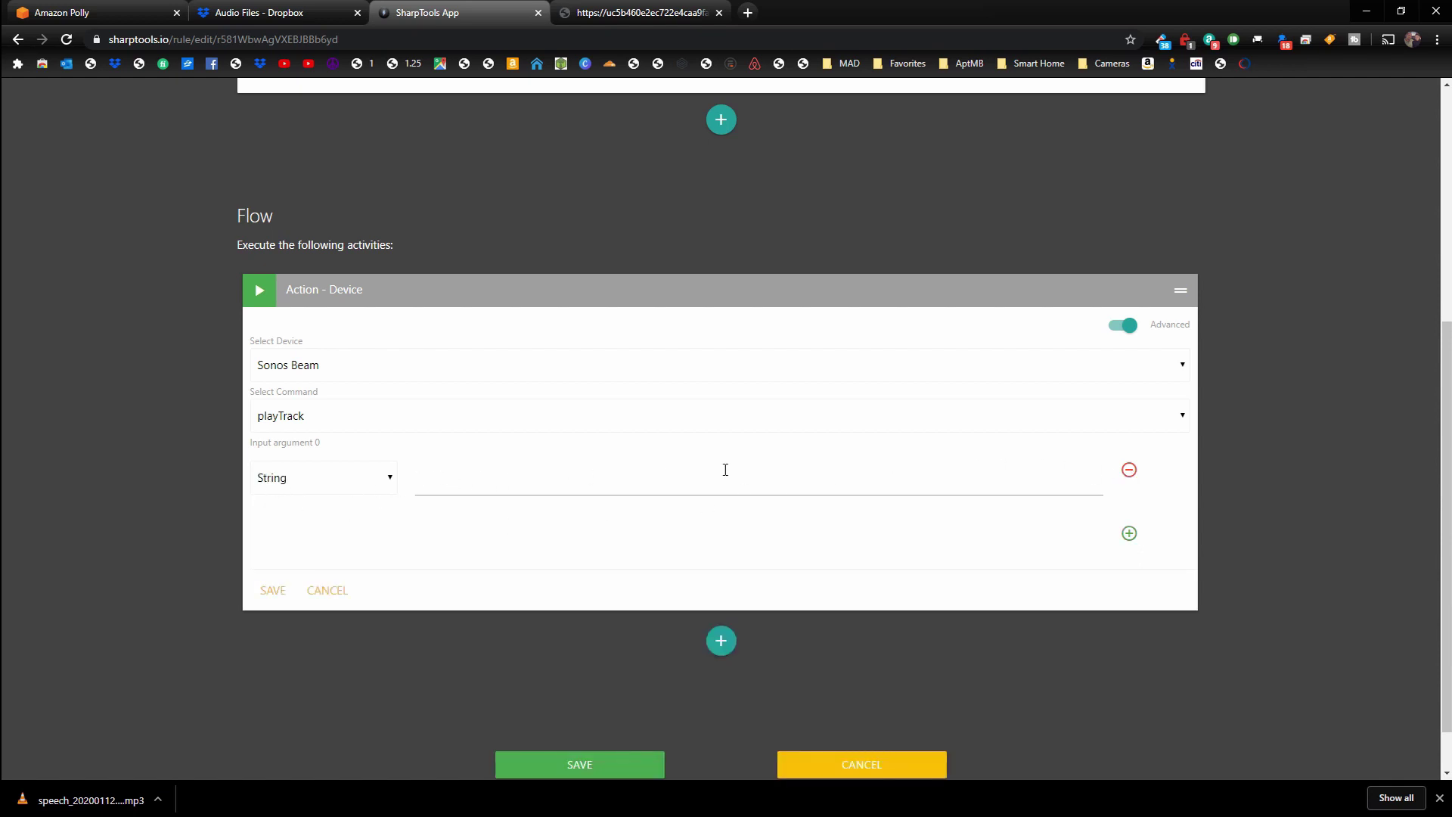
pyautogui.click(456, 477)
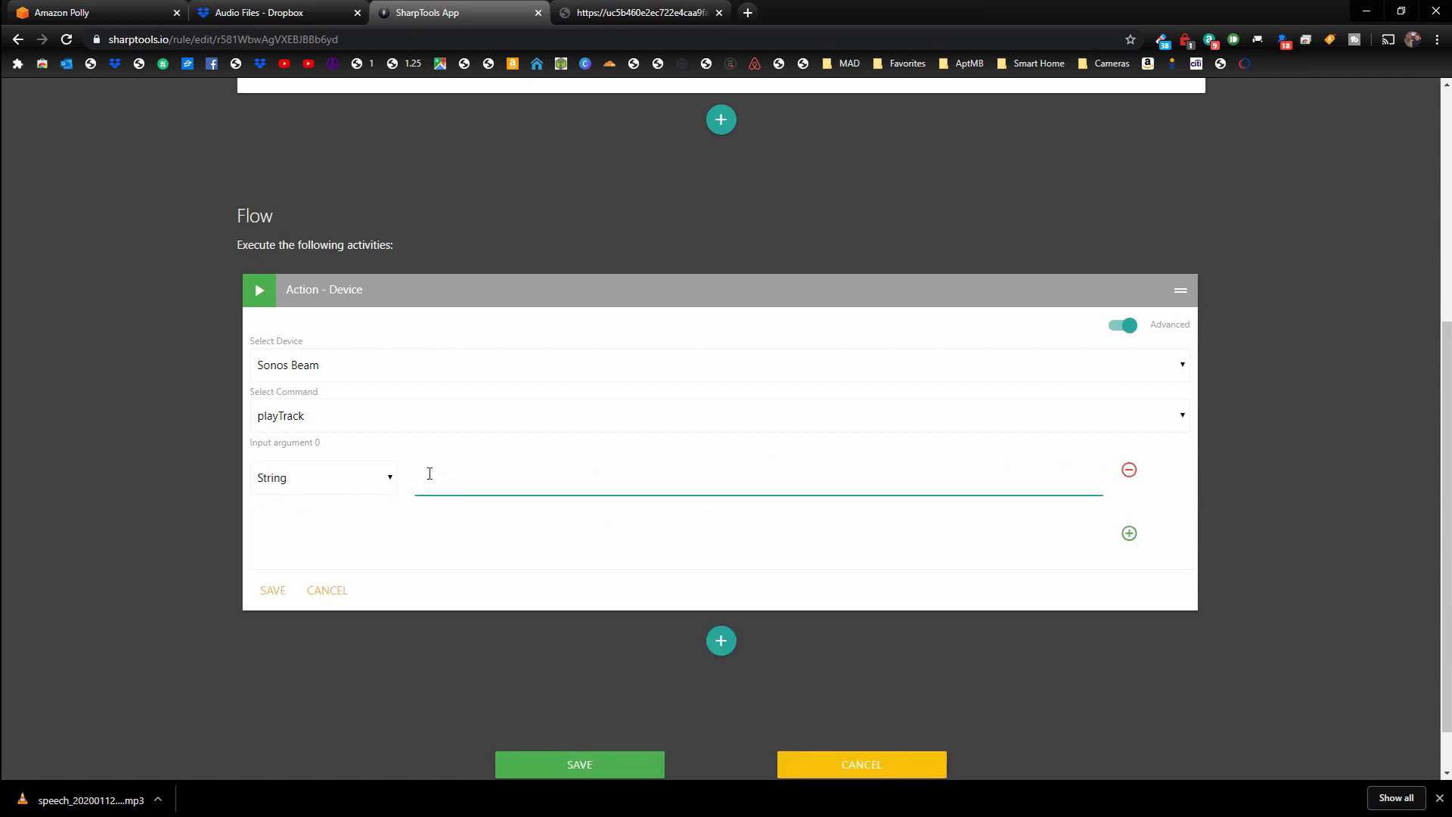
pyautogui.rightClick(442, 477)
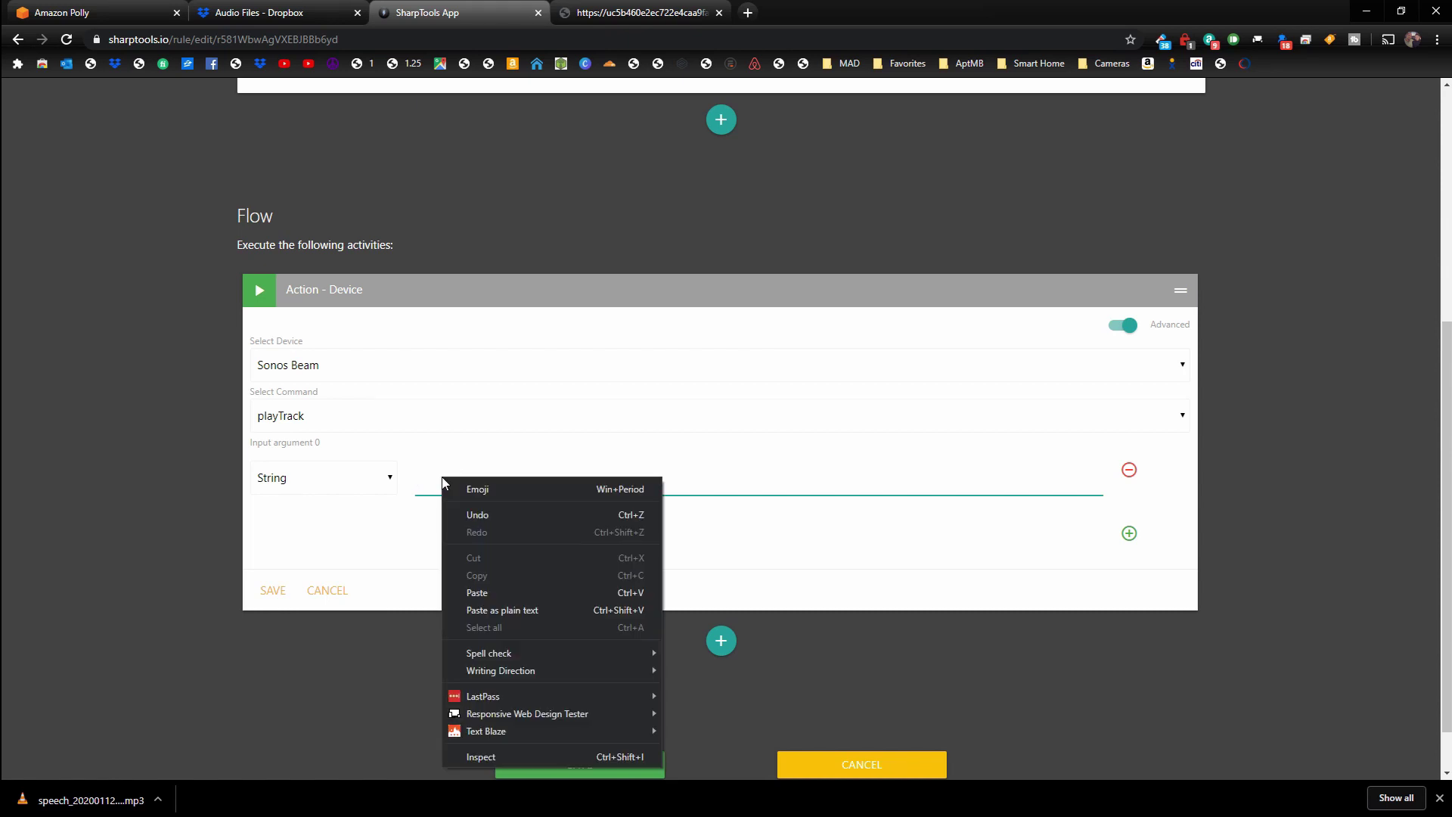
pyautogui.click(490, 592)
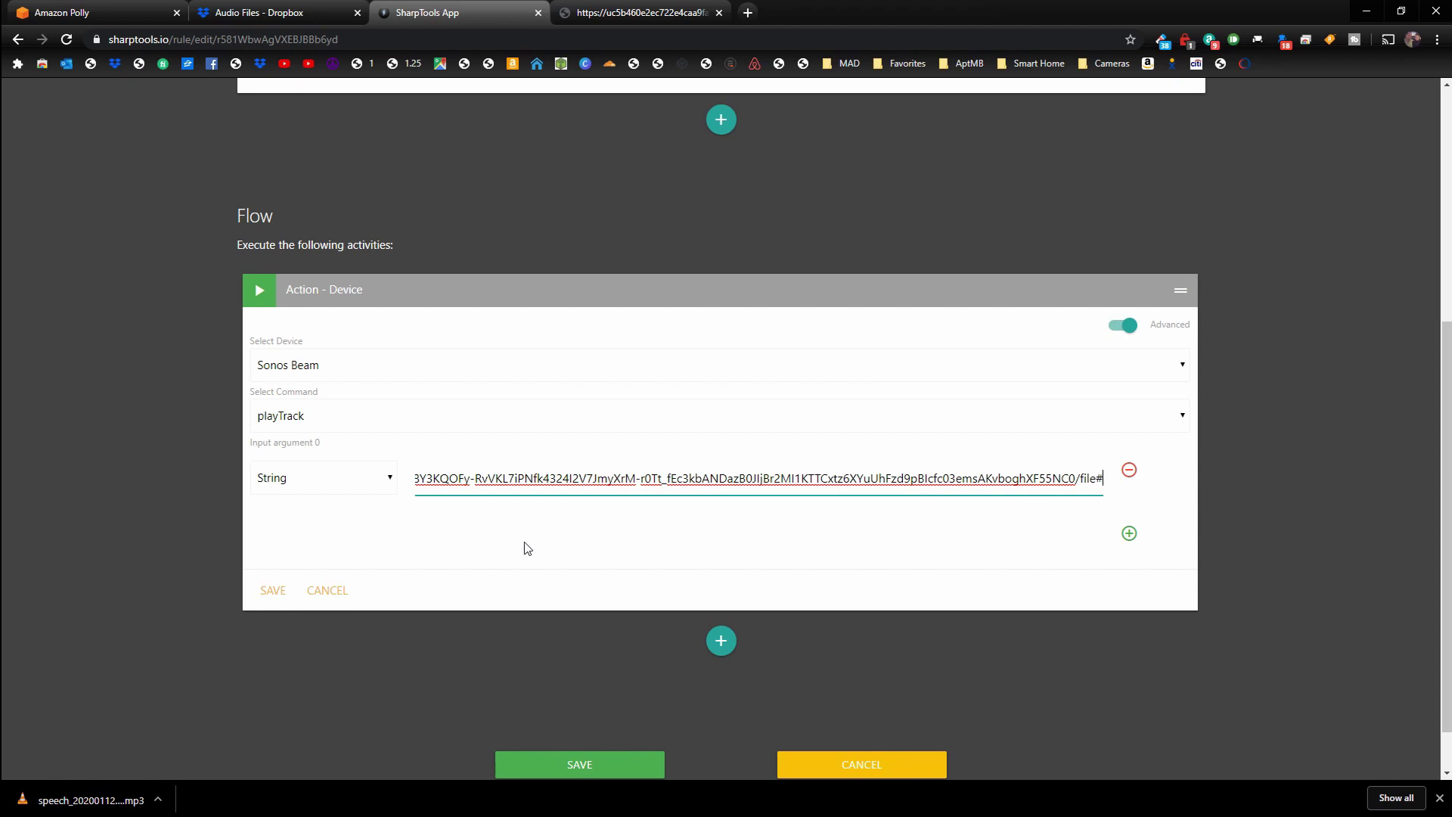
pyautogui.click(715, 551)
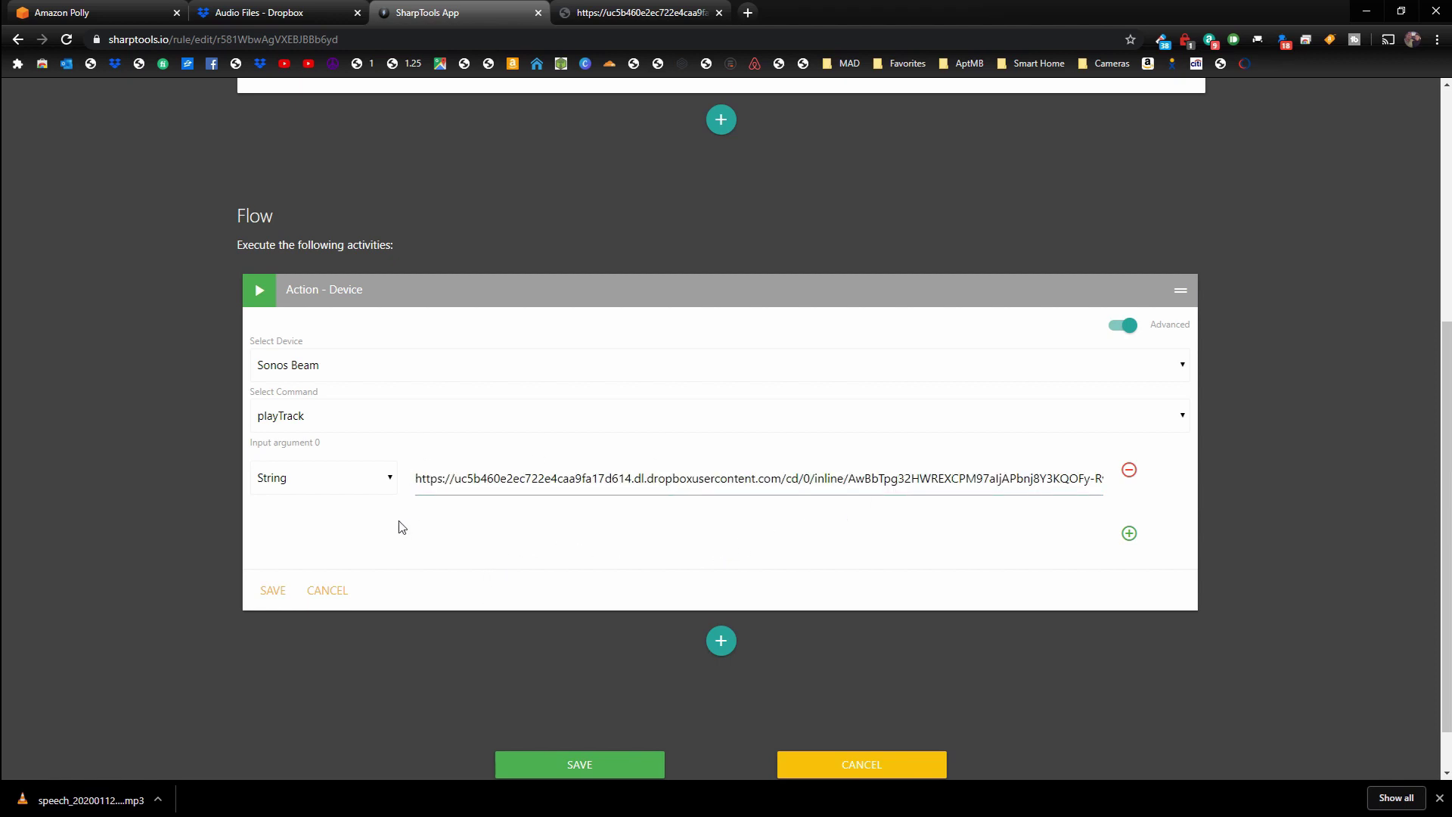
pyautogui.press('Return')
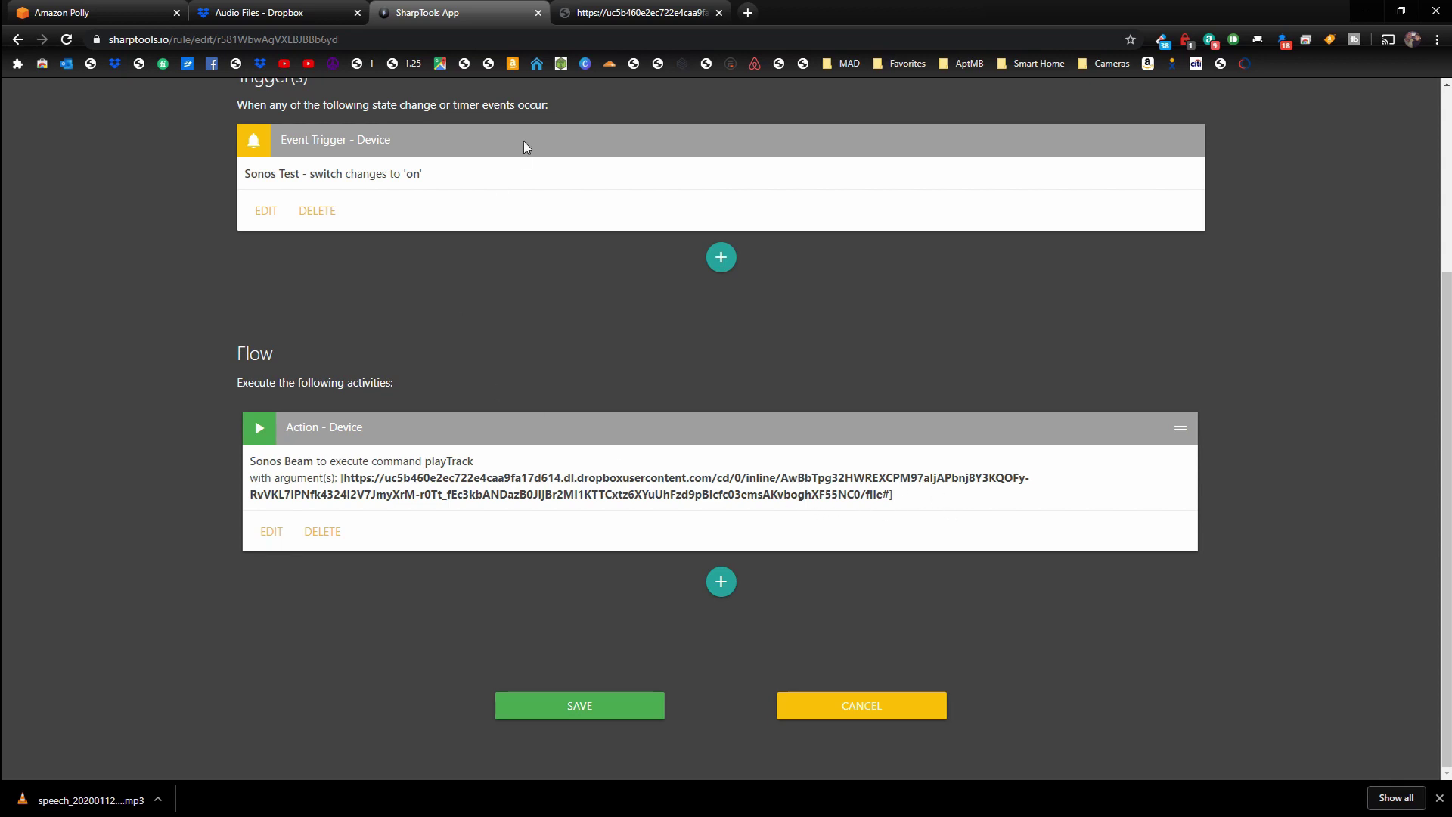
pyautogui.click(624, 16)
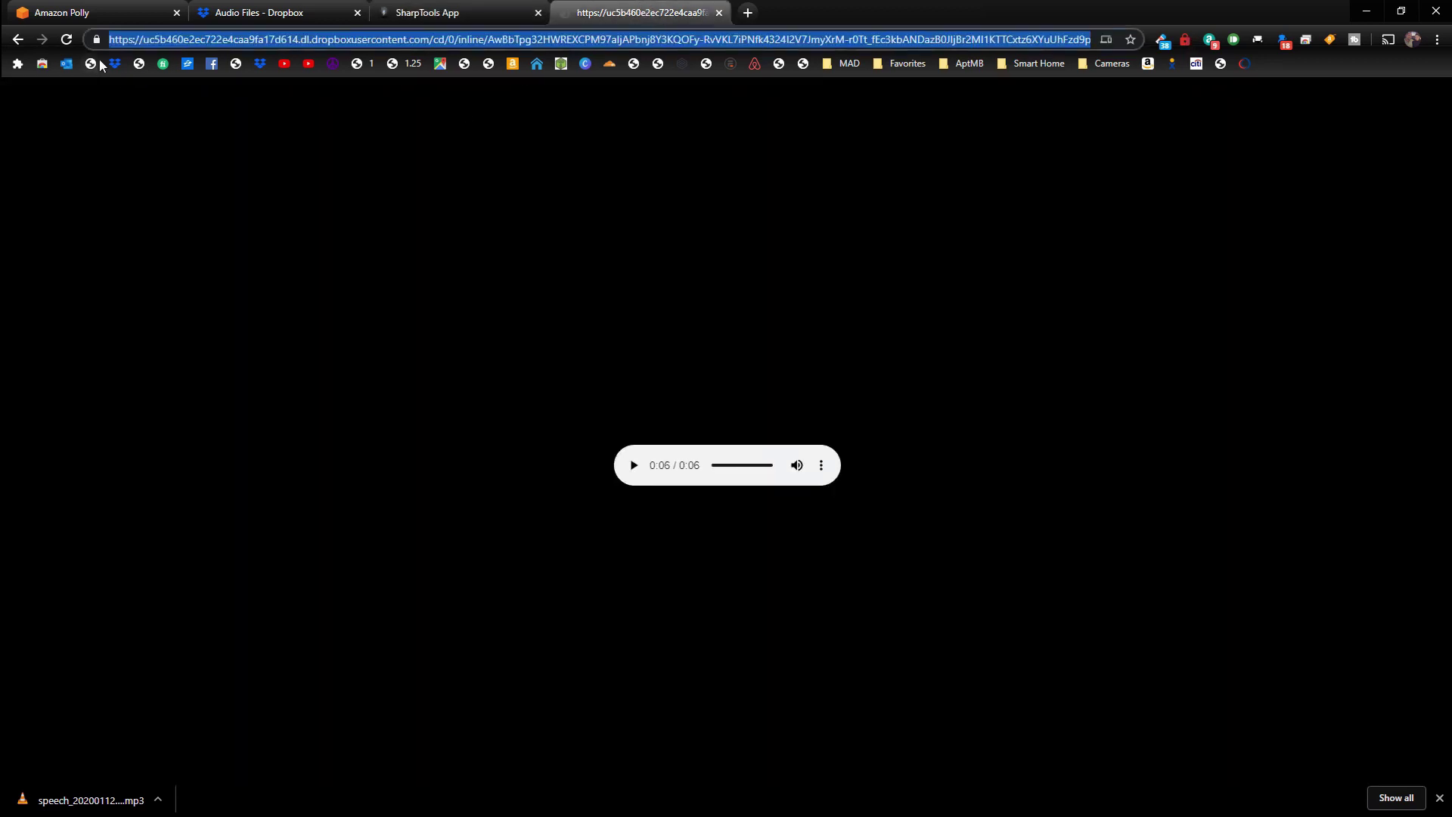
# Step: Check the direct dropboxusercontent audio URL, then close the Dropbox audio tab
pyautogui.click(113, 40)
pyautogui.moveTo(113, 40); pyautogui.dragTo(1093, 40)
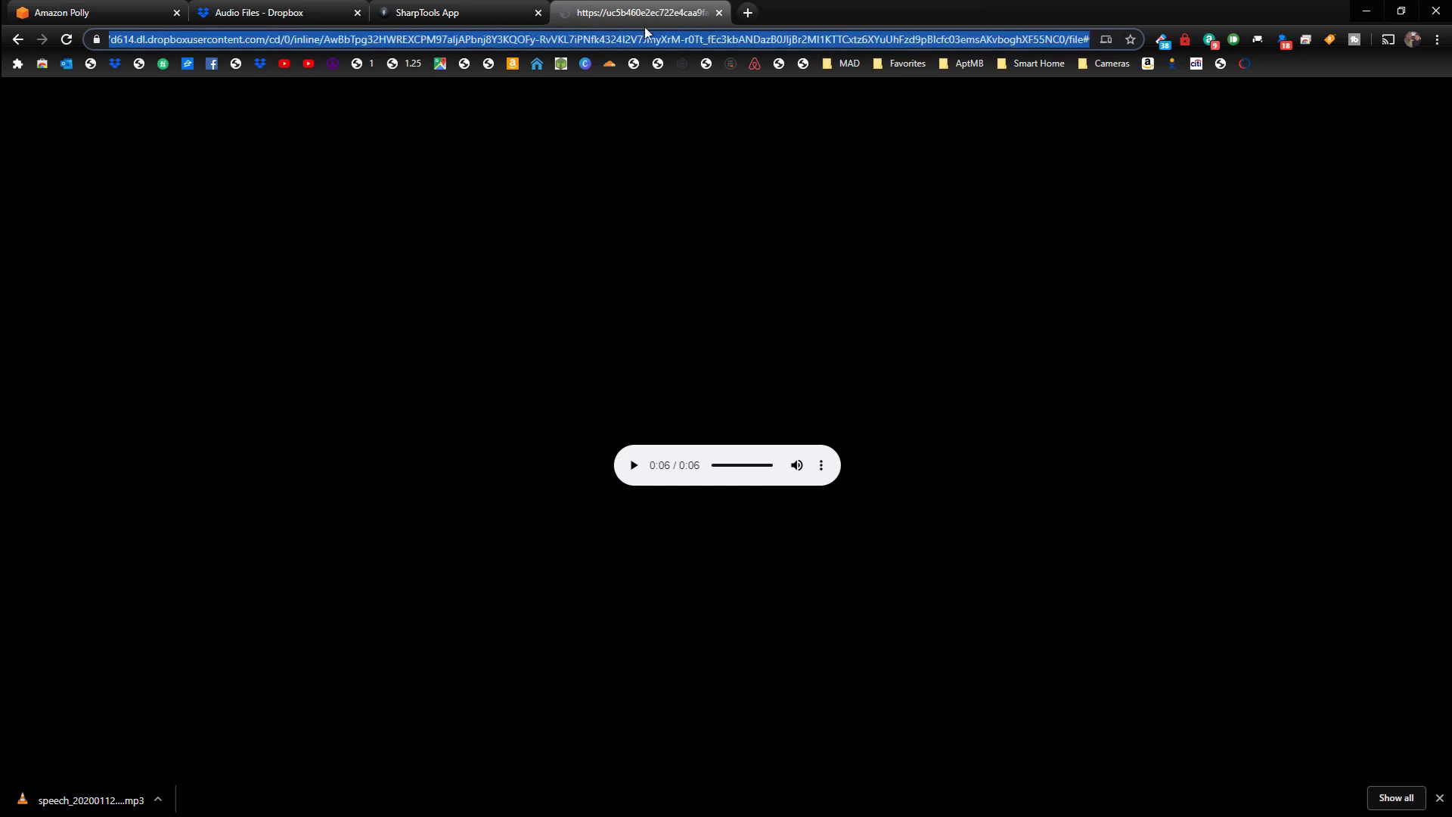
pyautogui.click(424, 131)
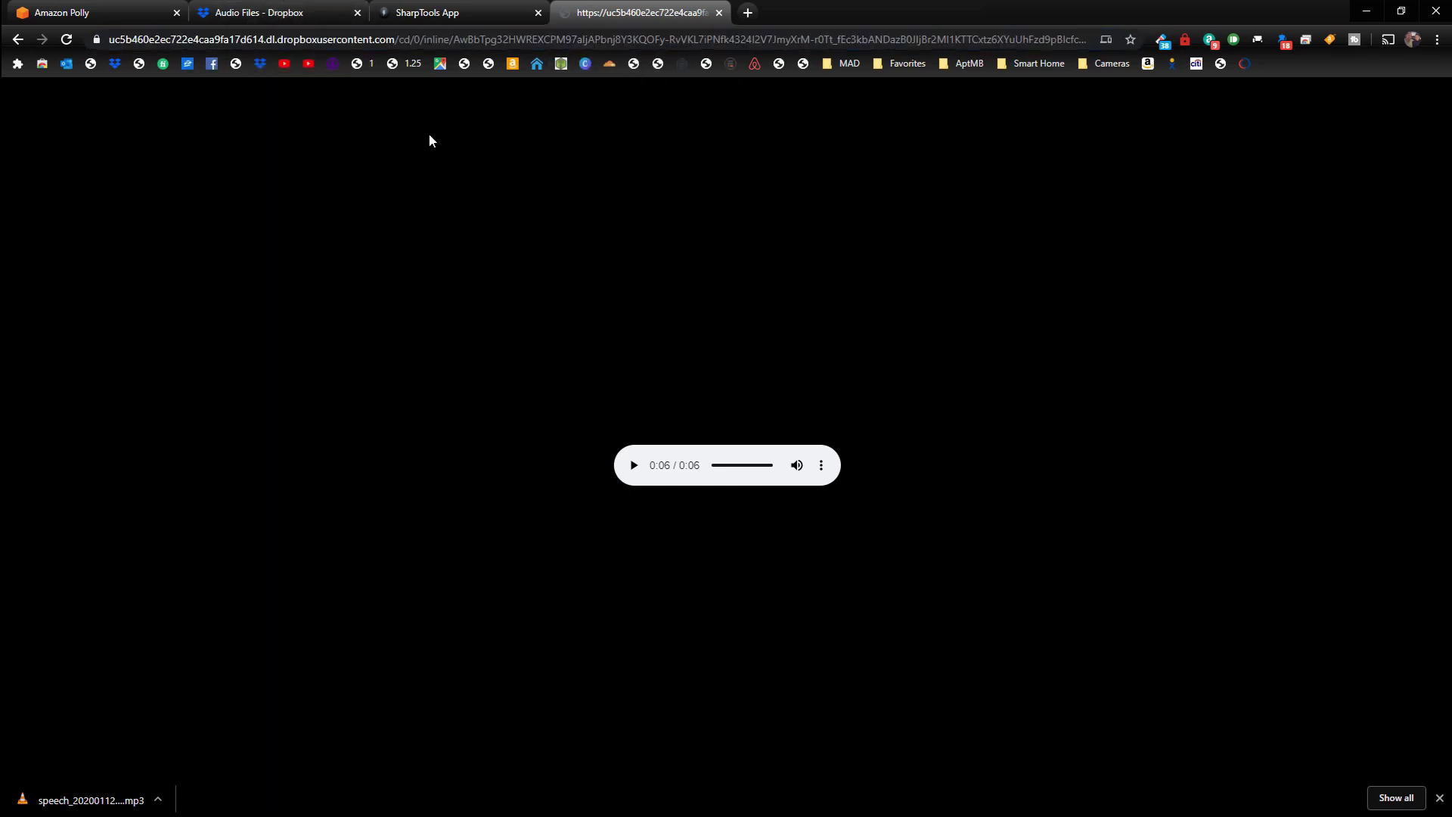
pyautogui.click(719, 12)
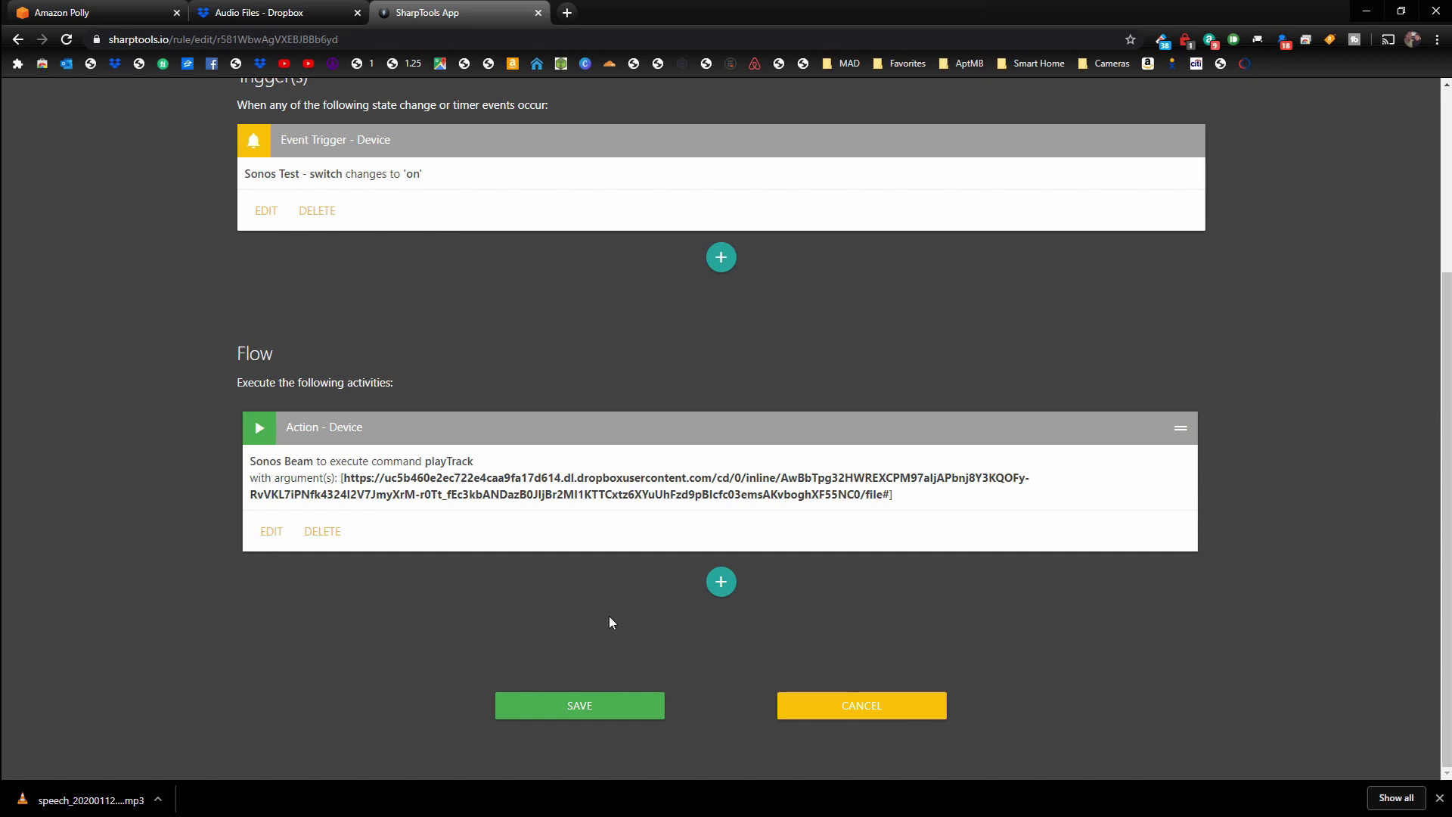
# Step: After glancing at the Amazon Polly page, save the Sonos Test rule in SharpTools
pyautogui.scroll(2, 384, 361)
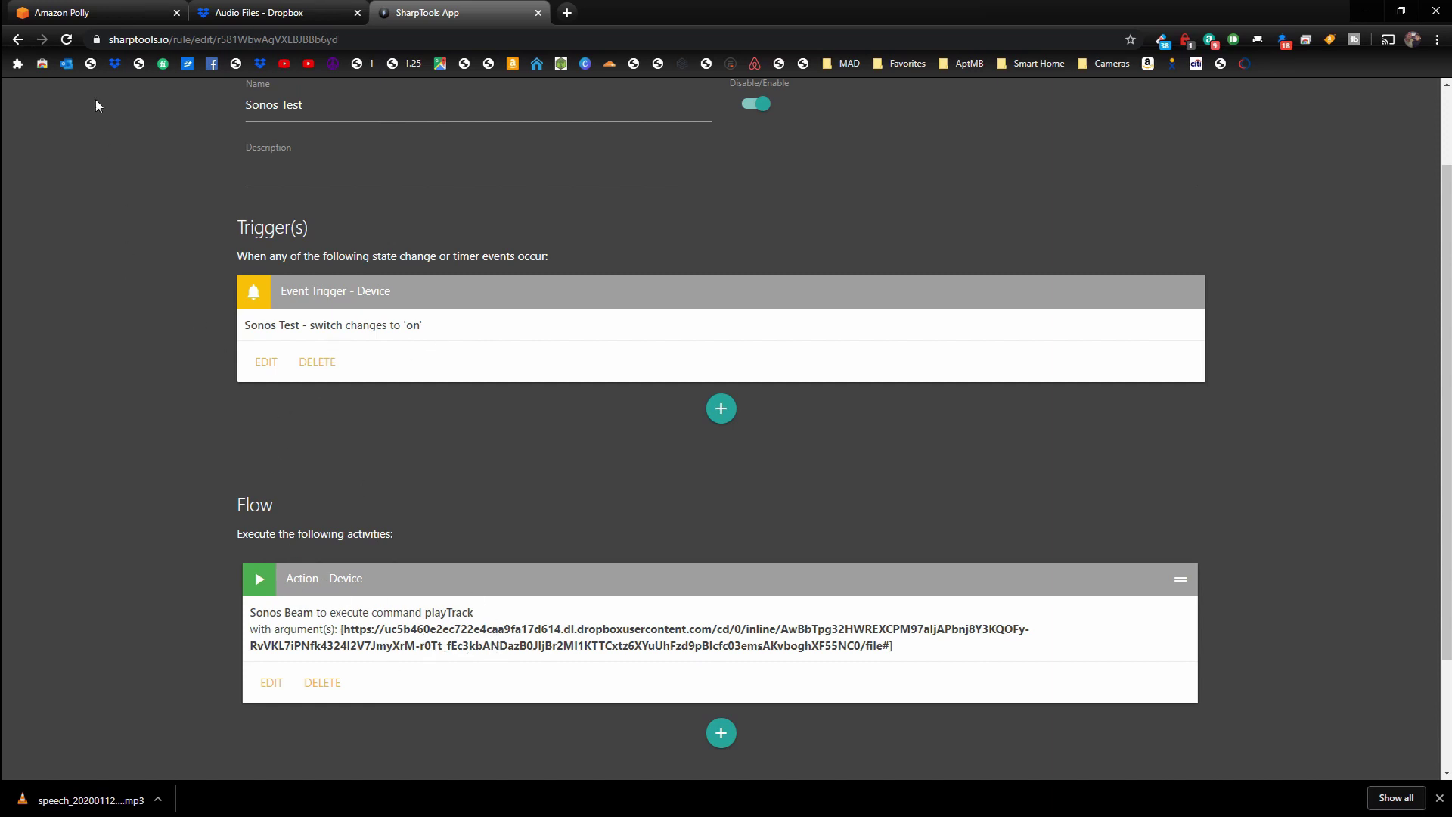
pyautogui.click(110, 13)
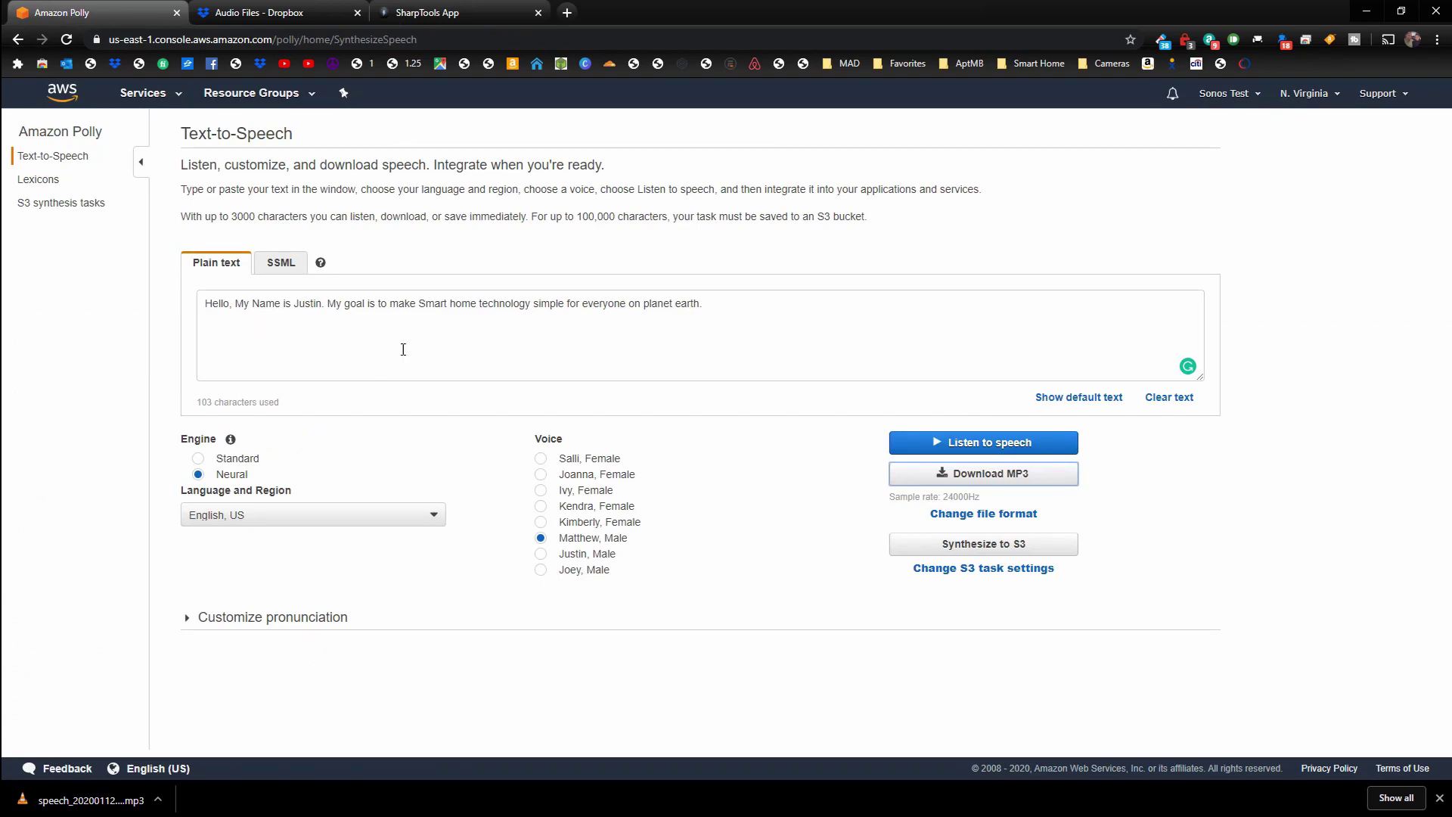
pyautogui.click(428, 12)
pyautogui.click(579, 705)
pyautogui.scroll(-9, 373, 575)
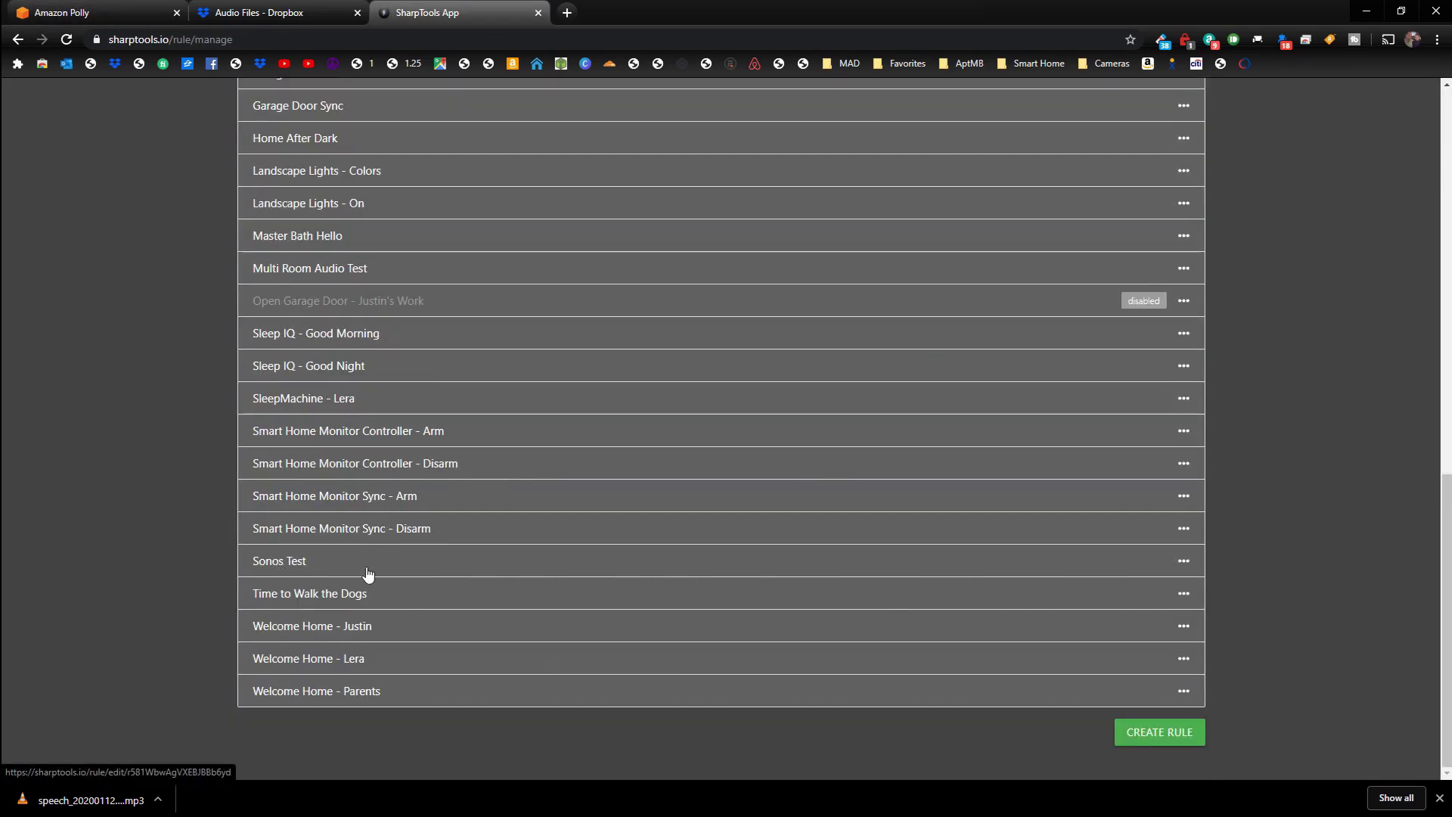